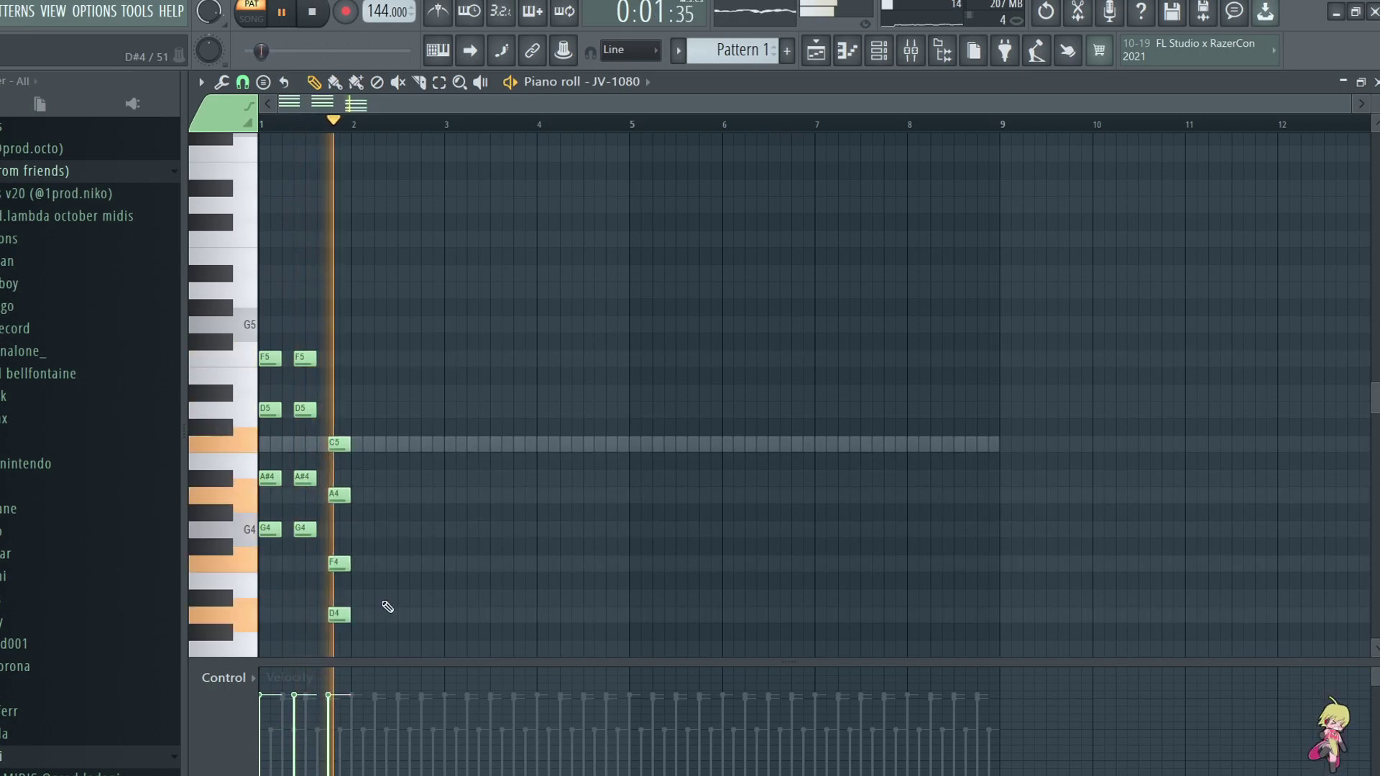
# Follow the D4–F4–A4–C5 chord with a D#4–G4–A#4–D5 chord ending at bar 3, trimming the earlier chord to meet it
pyautogui.moveTo(356, 431); pyautogui.dragTo(332, 620)
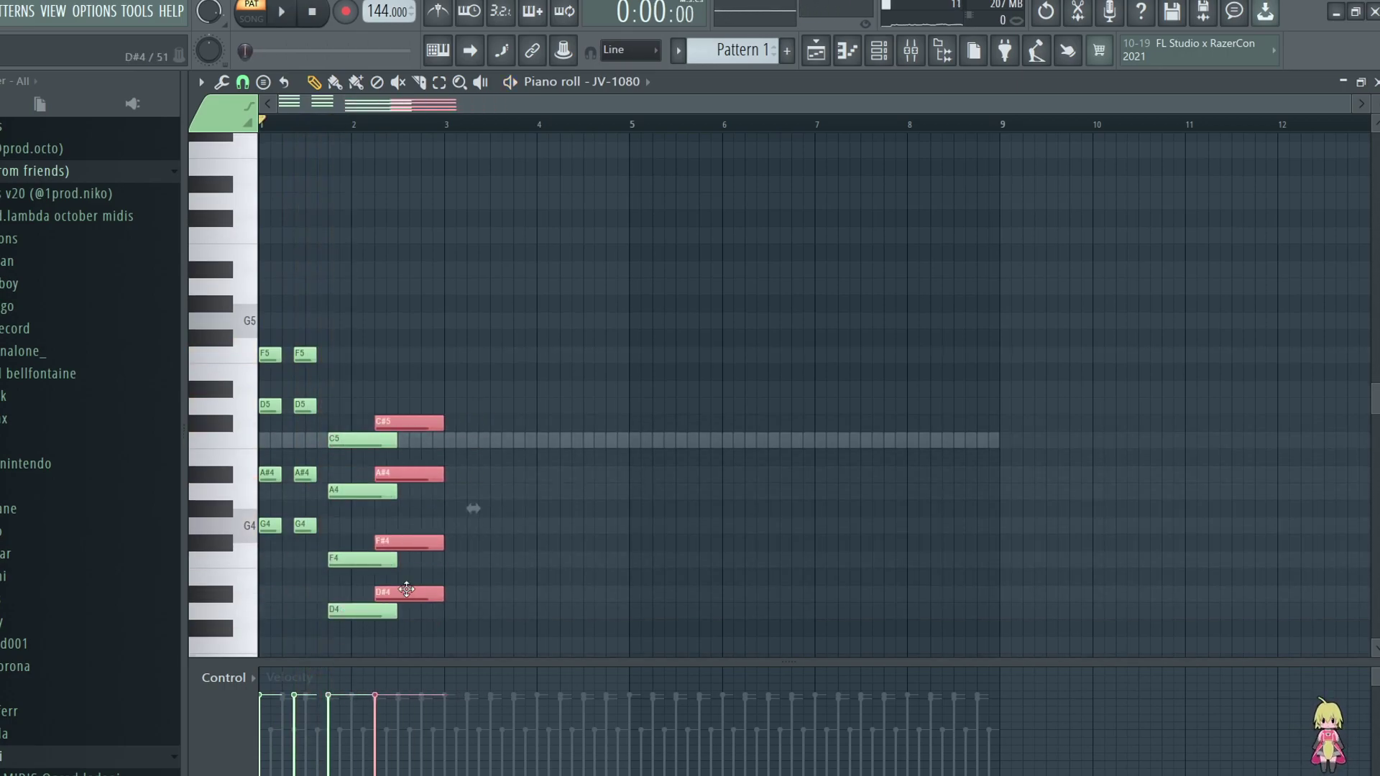
pyautogui.click(410, 542)
pyautogui.keyDown('ctrl'); pyautogui.click(409, 423); pyautogui.keyUp('ctrl')
pyautogui.moveTo(421, 417); pyautogui.dragTo(368, 615)
pyautogui.press('space')
pyautogui.press('space')
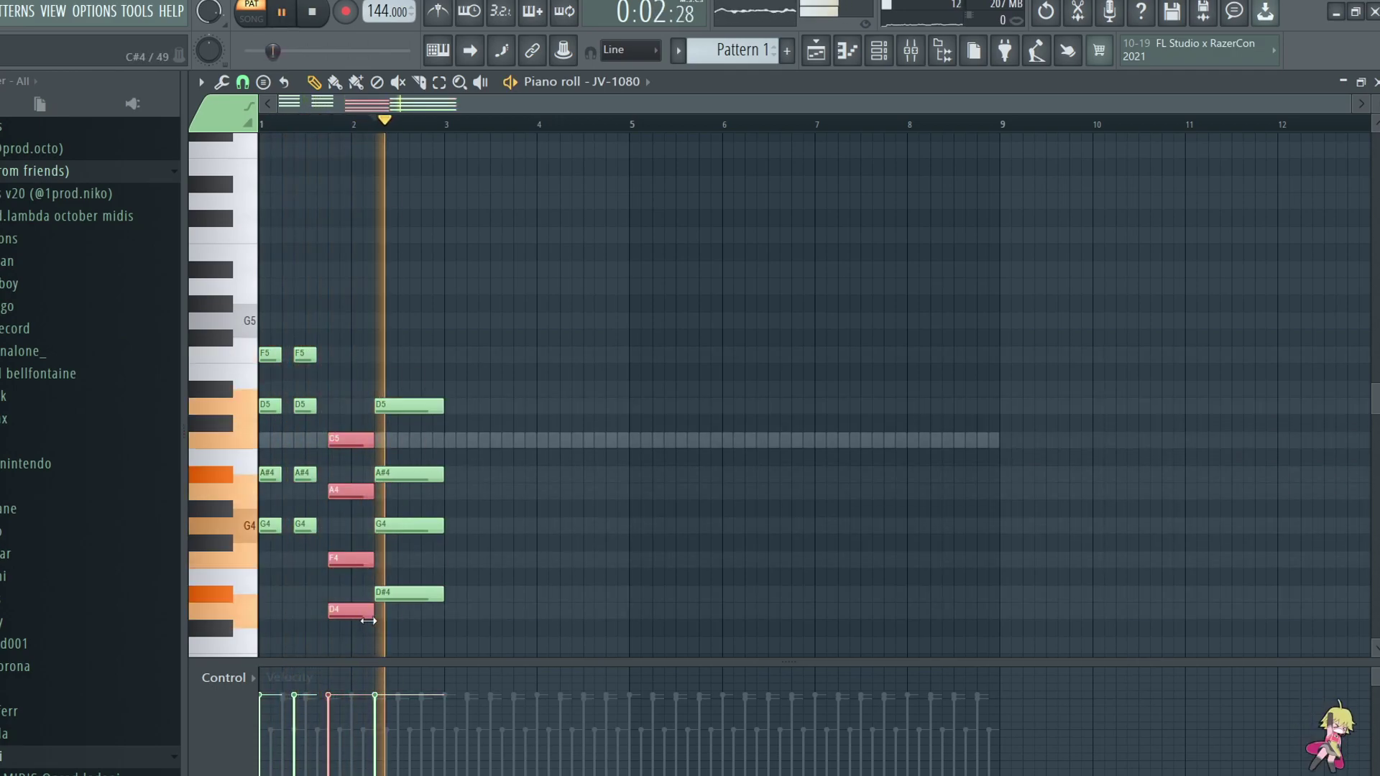
pyautogui.click(501, 616)
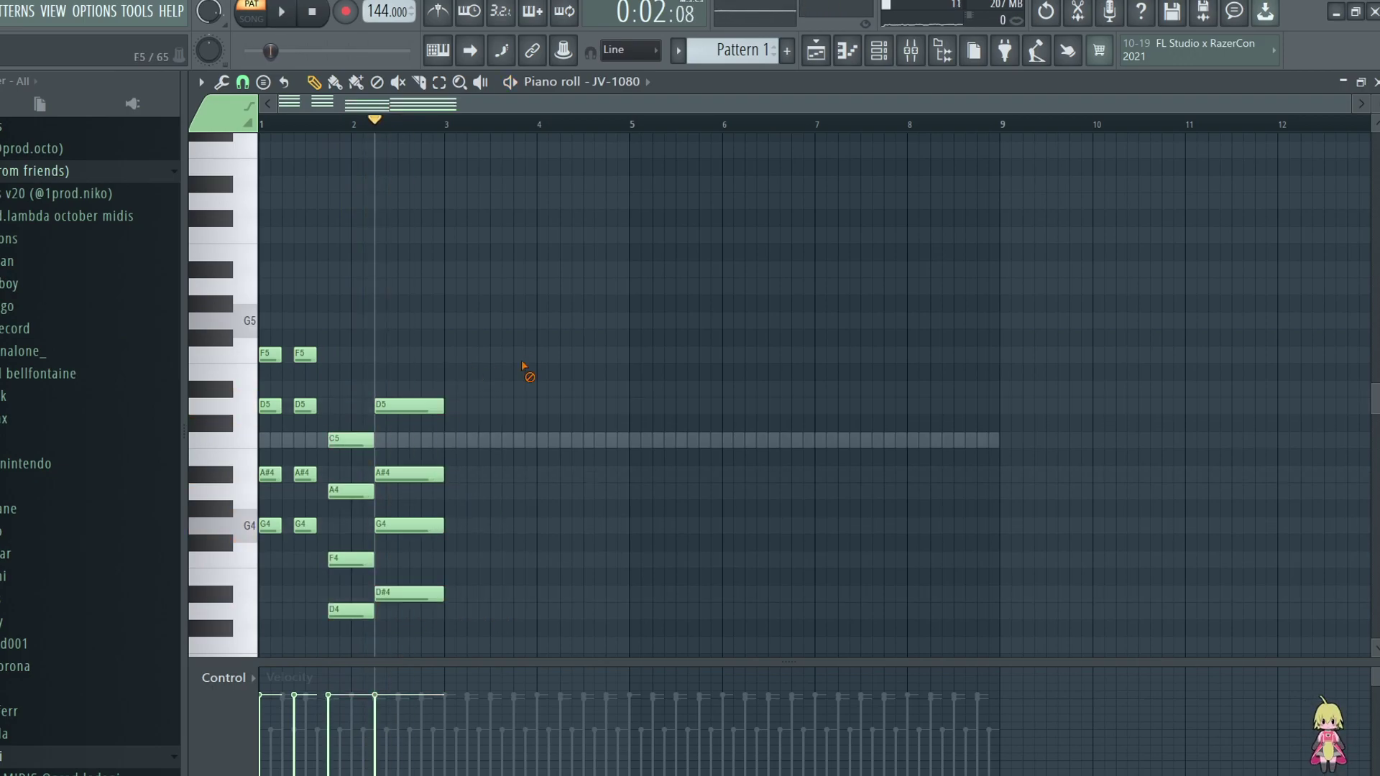
# Duplicate the two-bar chord progression into bars 3–4 and add a G5 note between the two opening chords of bar 3
pyautogui.hotkey('ctrl', 'b')
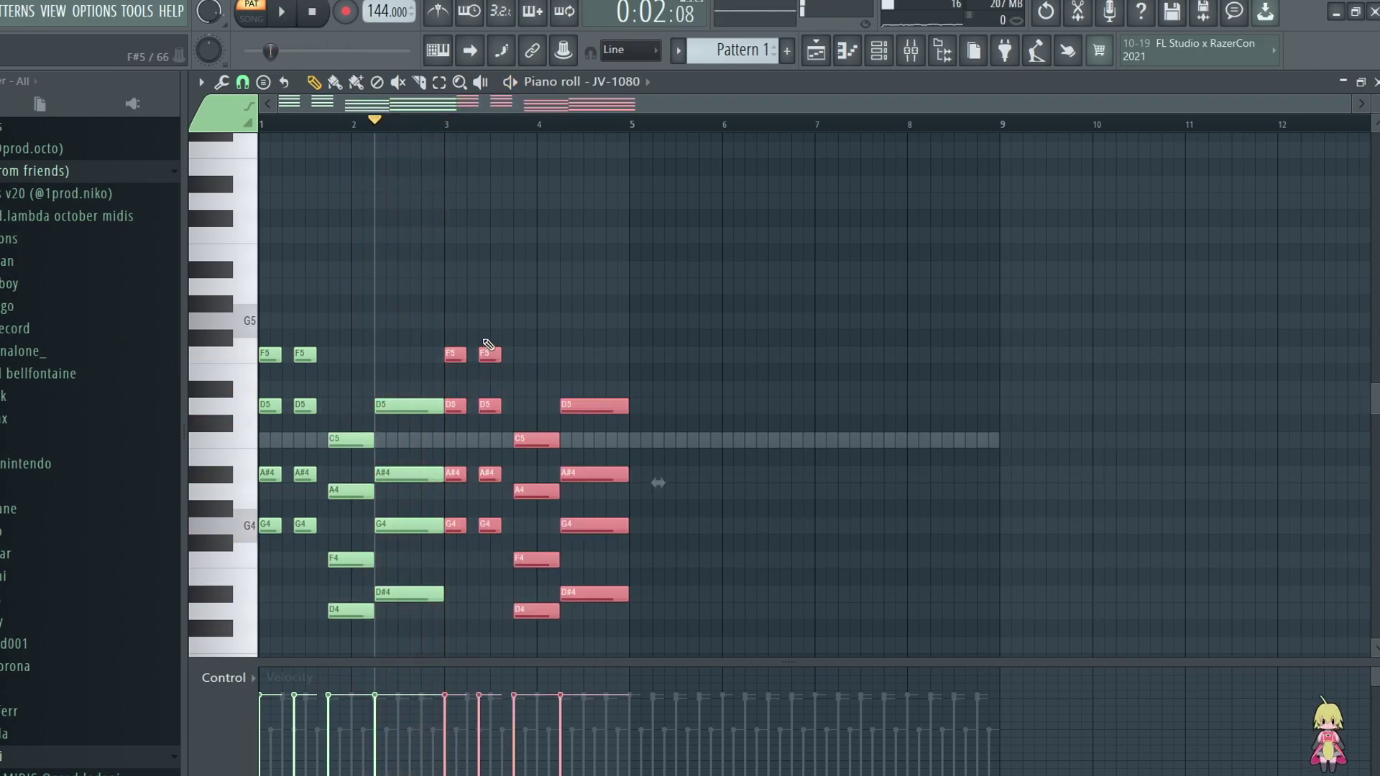
pyautogui.moveTo(485, 332); pyautogui.dragTo(492, 584)
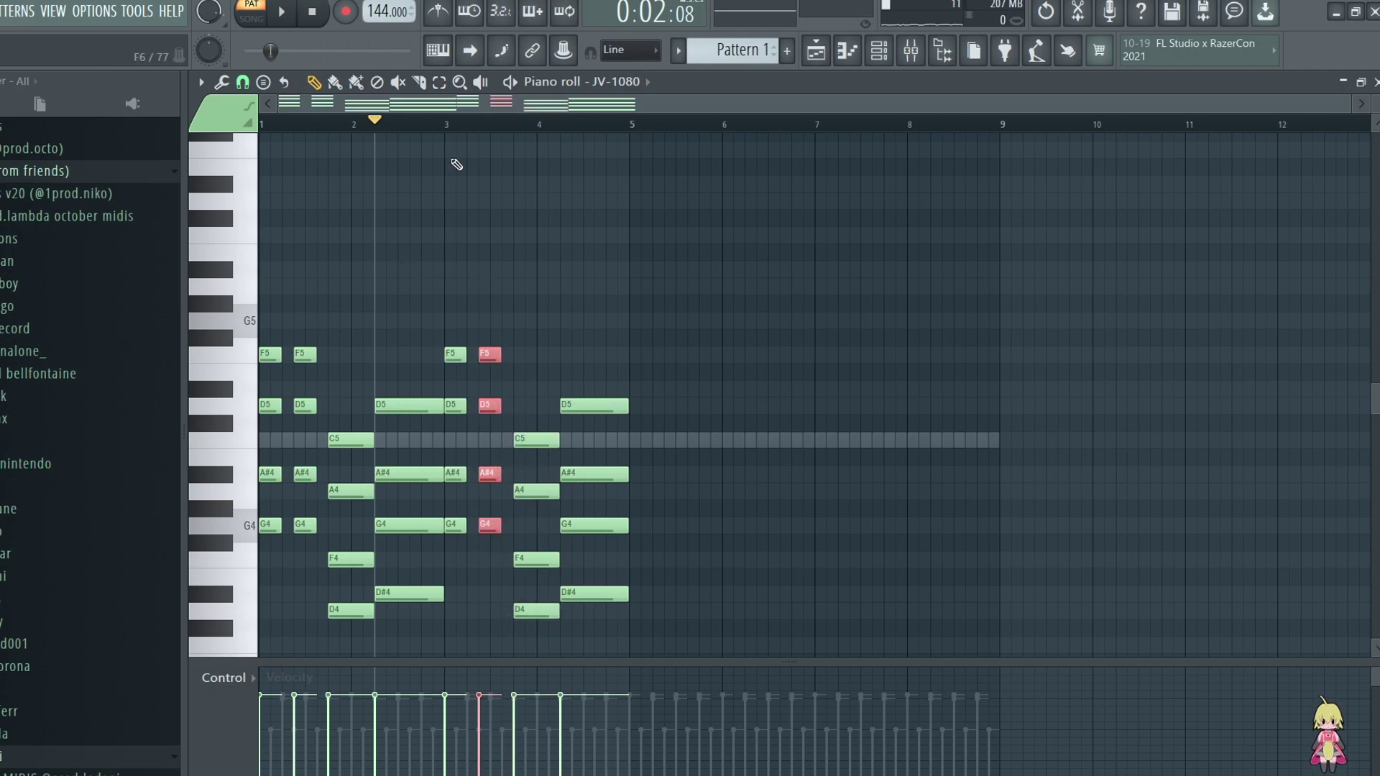
pyautogui.scroll(3, 460, 158)
pyautogui.press('space')
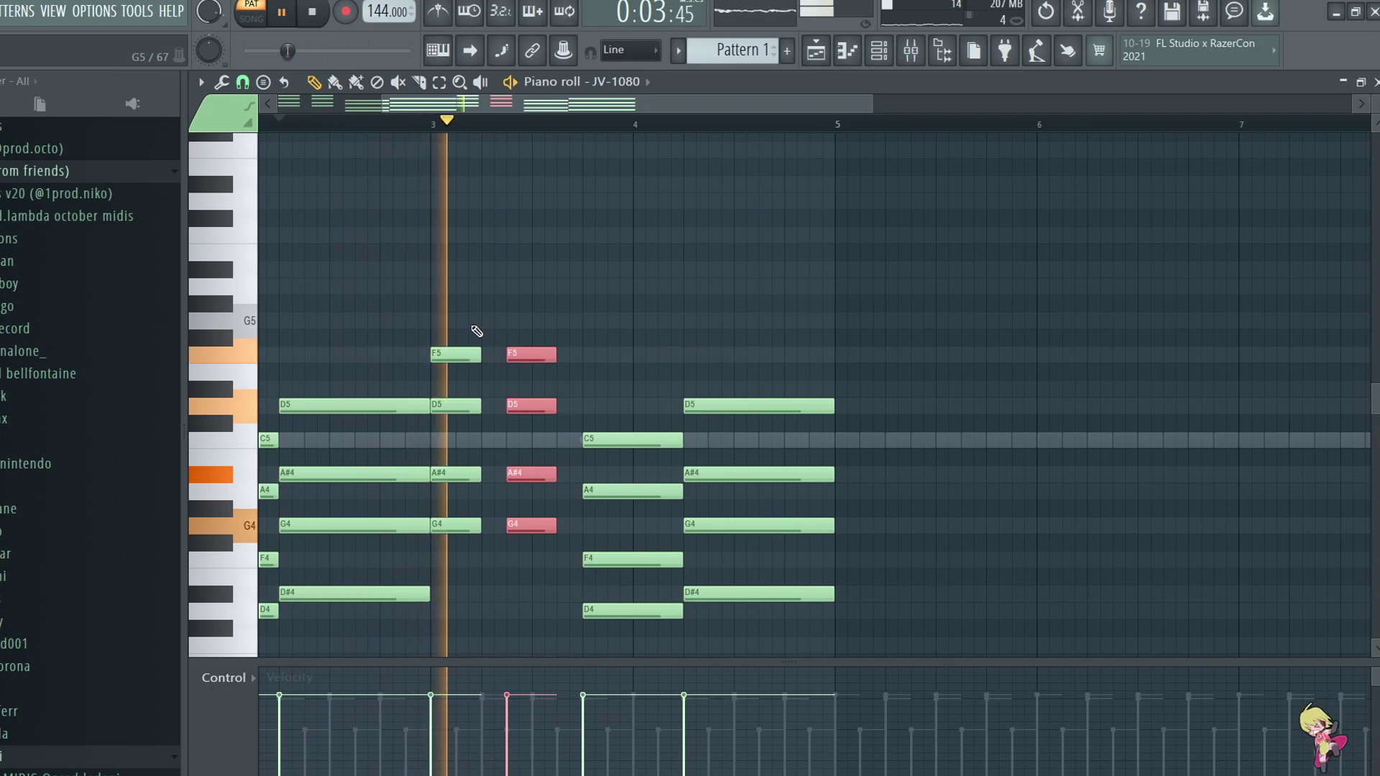
pyautogui.moveTo(552, 320)
pyautogui.mouseDown()
pyautogui.moveTo(514, 320)
pyautogui.moveTo(544, 320)
pyautogui.mouseUp()
pyautogui.press('space')
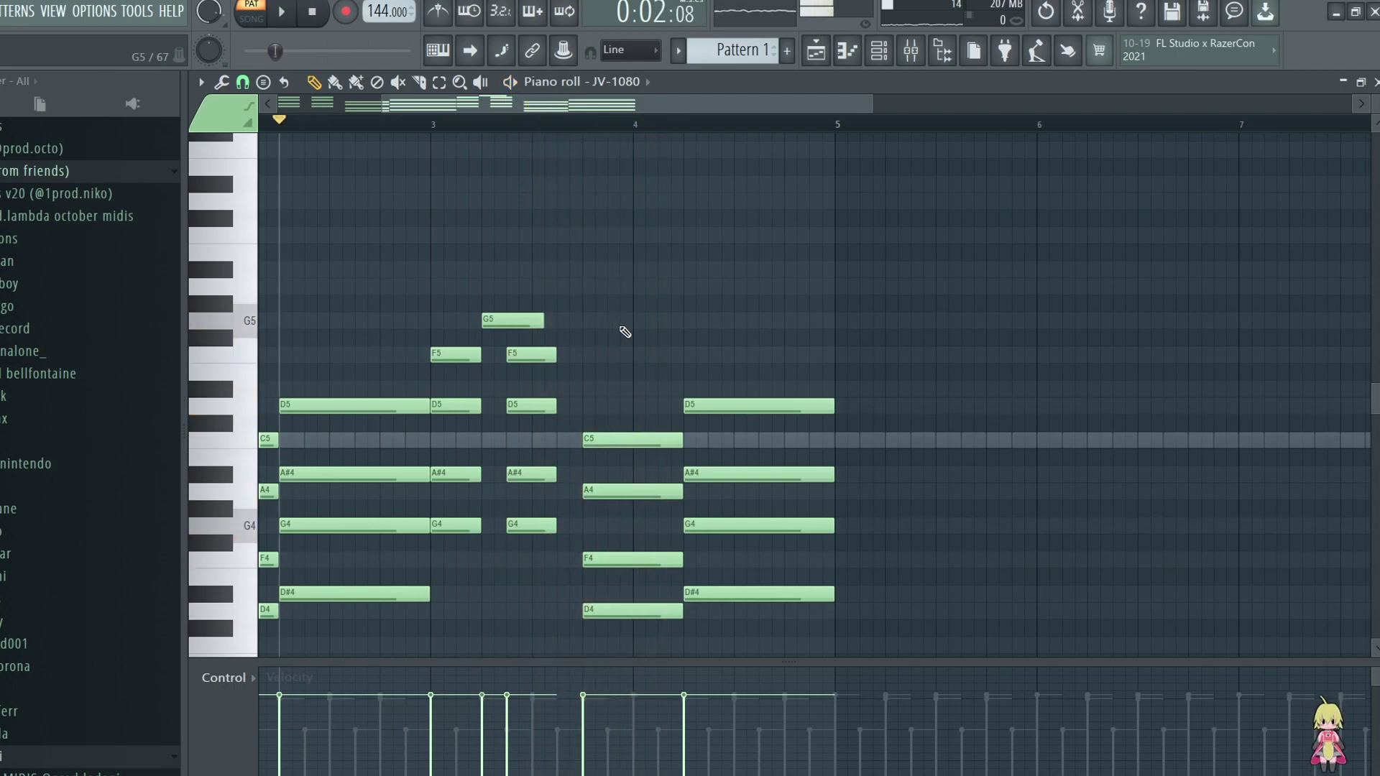
# Replace the last chord in bar 4 with a half-bar C4–D#4–G4–A#4 chord directly after the D4 chord
pyautogui.moveTo(684, 329); pyautogui.dragTo(718, 669)
pyautogui.moveTo(725, 584); pyautogui.dragTo(721, 632)
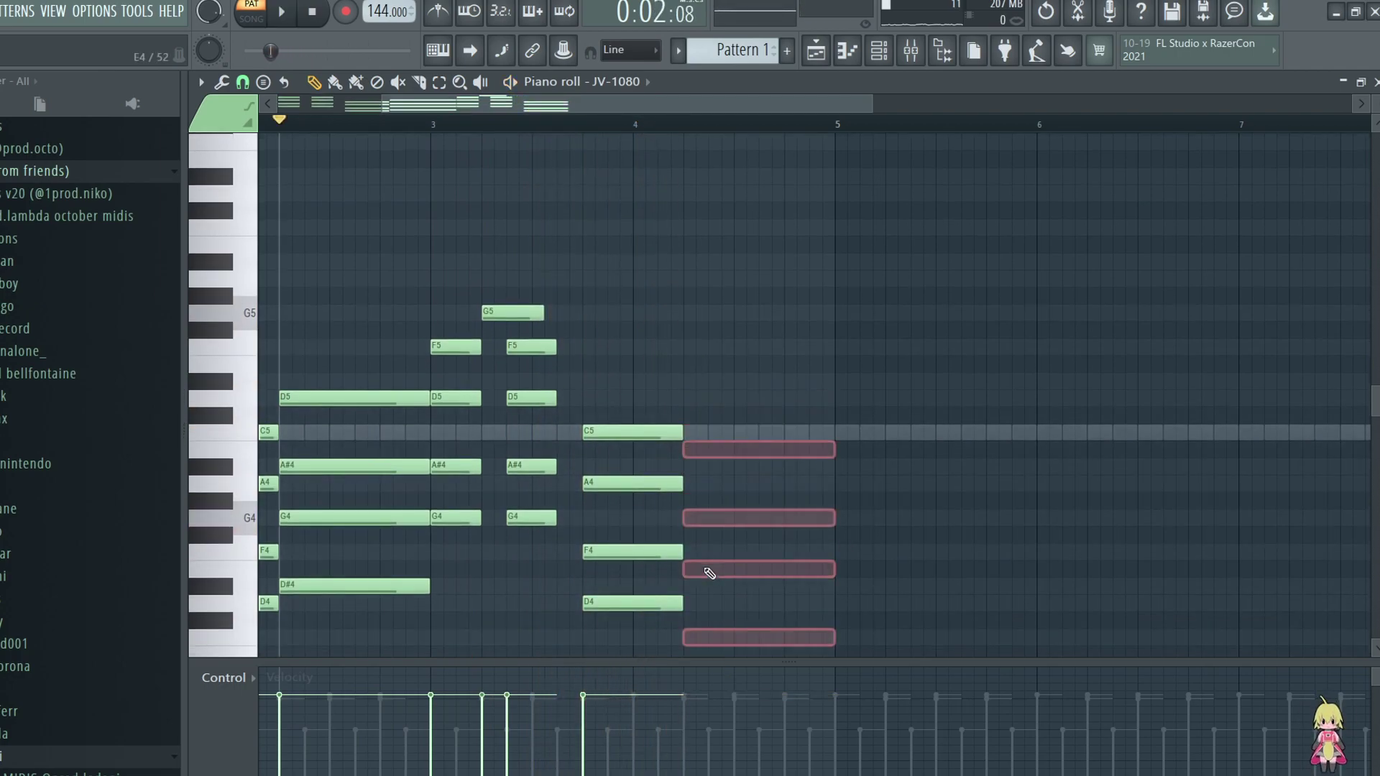
pyautogui.hotkey('ctrl', 'z')
pyautogui.hotkey('ctrl', 'z')
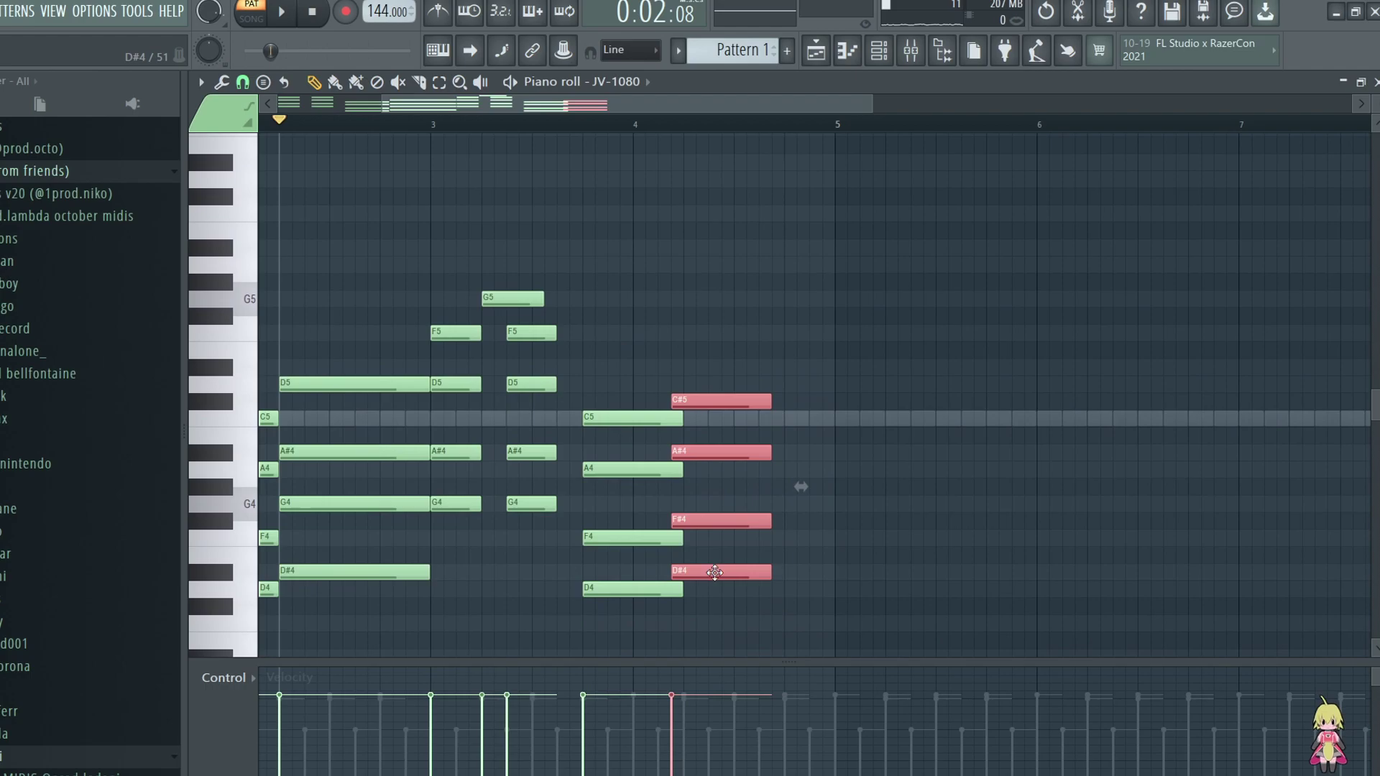
pyautogui.hotkey('ctrl', 'z')
pyautogui.keyDown('shift'); pyautogui.moveTo(645, 591); pyautogui.dragTo(734, 639); pyautogui.keyUp('shift')
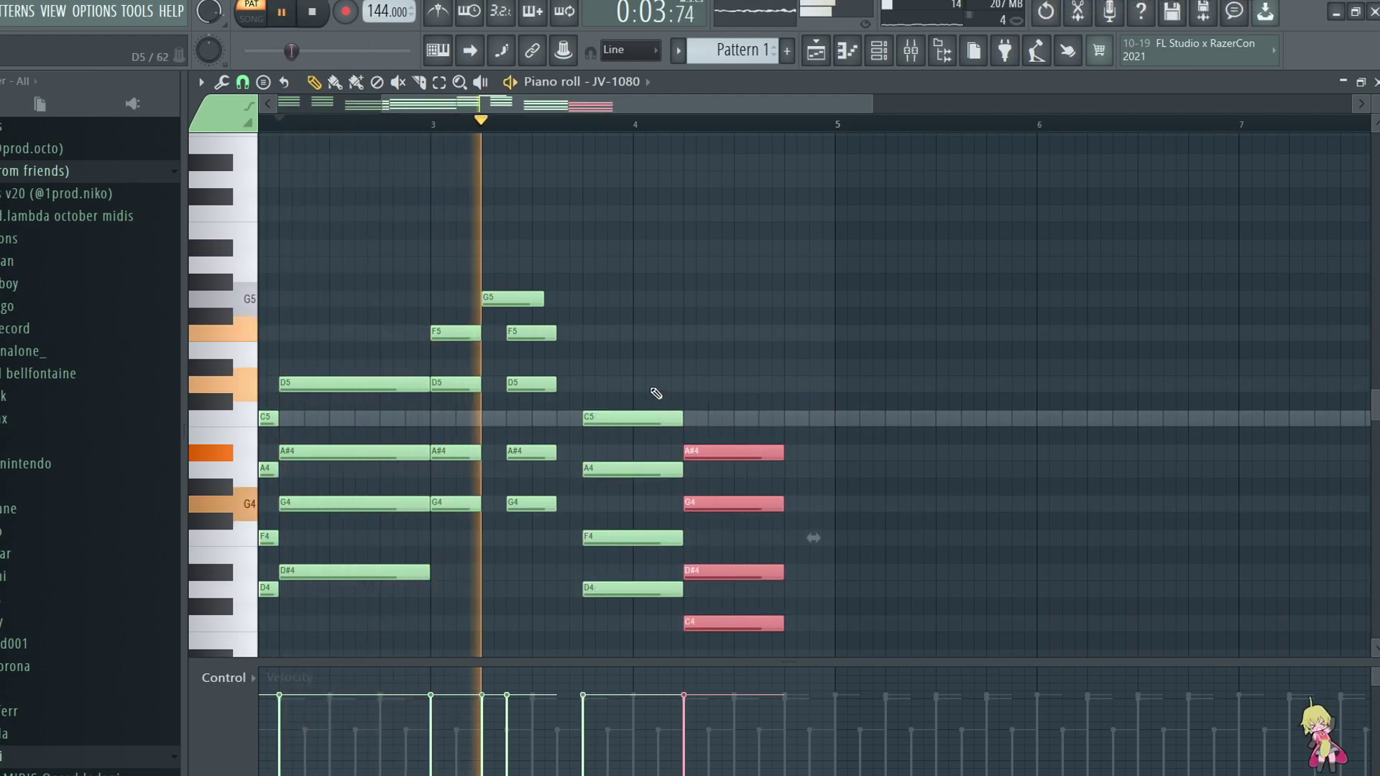
pyautogui.keyDown('ctrl'); pyautogui.moveTo(653, 395); pyautogui.dragTo(646, 611); pyautogui.keyUp('ctrl')
pyautogui.click(940, 607)
pyautogui.scroll(-3, 626, 148)
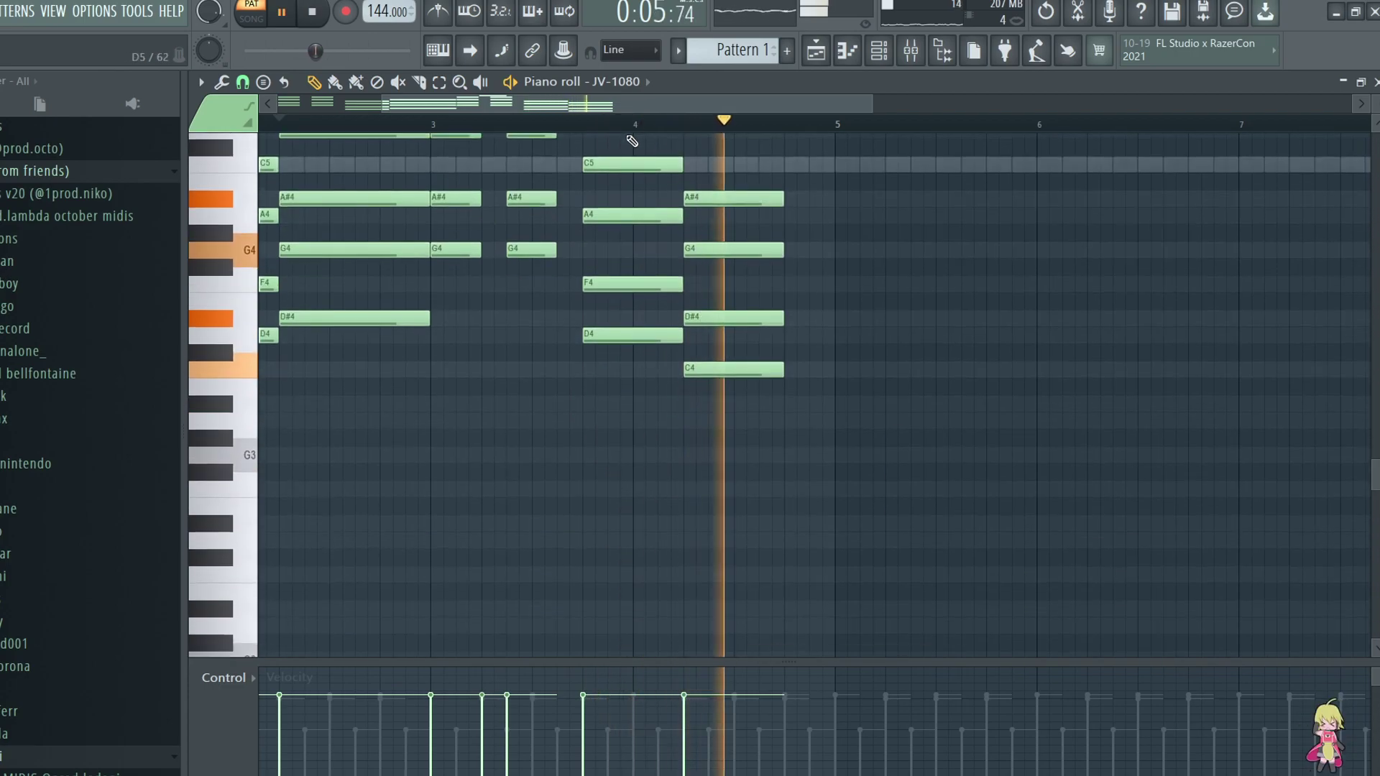
# Shorten the C4 chord, fill the rest of bar 4 with a D#4–G4–A#4–D5 chord, and try a legato on the notes
pyautogui.press('space')
pyautogui.keyDown('ctrl'); pyautogui.scroll(-3, 632, 191); pyautogui.keyUp('ctrl')
pyautogui.scroll(1, 502, 401)
pyautogui.moveTo(460, 478)
pyautogui.keyDown('ctrl'); pyautogui.mouseDown()
pyautogui.moveTo(444, 277)
pyautogui.moveTo(740, 273)
pyautogui.moveTo(697, 282)
pyautogui.moveTo(711, 283)
pyautogui.mouseUp(); pyautogui.keyUp('ctrl')
pyautogui.press('space')
pyautogui.hotkey('ctrl', 'd')
pyautogui.hotkey('ctrl', 'l')
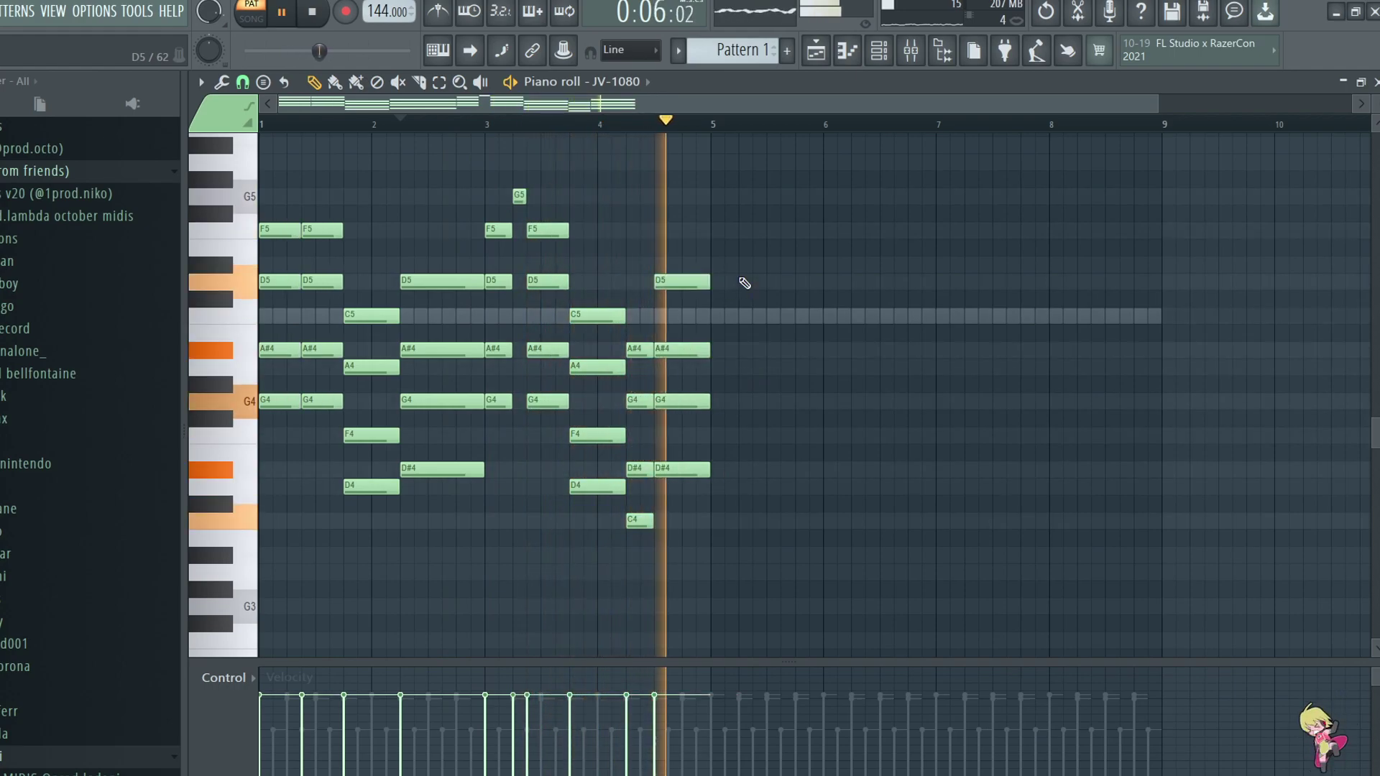
# Move the start of bar 4's final D#4–G4–A#4–D5 chord slightly later, keeping its end at bar 5
pyautogui.keyDown('ctrl'); pyautogui.moveTo(684, 240); pyautogui.dragTo(733, 376); pyautogui.keyUp('ctrl')
pyautogui.moveTo(656, 400); pyautogui.dragTo(670, 399)
pyautogui.hotkey('ctrl', 'd')
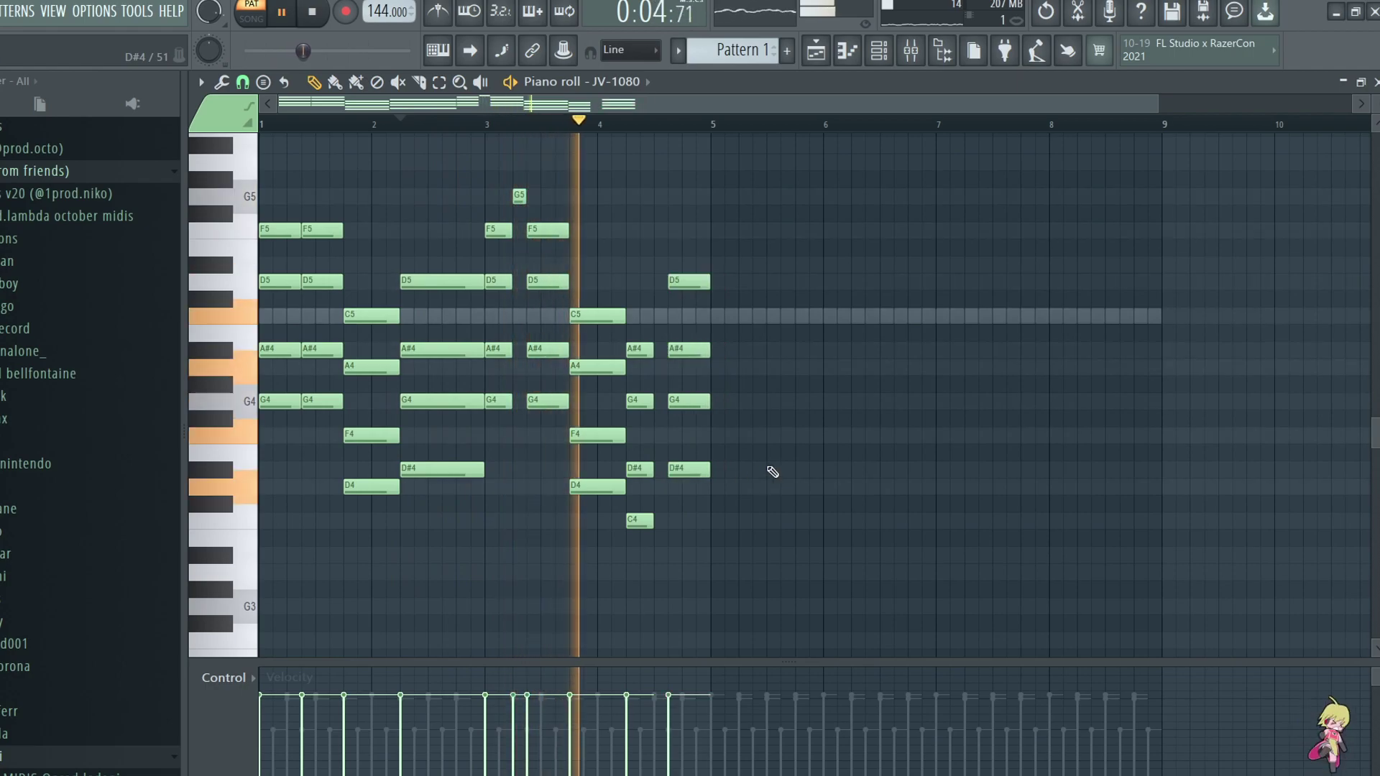
# Add a descending D6, C6, A#5, A5 melody above the first chords and copy it to start at bar 3
pyautogui.scroll(5, 734, 477)
pyautogui.hotkey('ctrl', 'z')
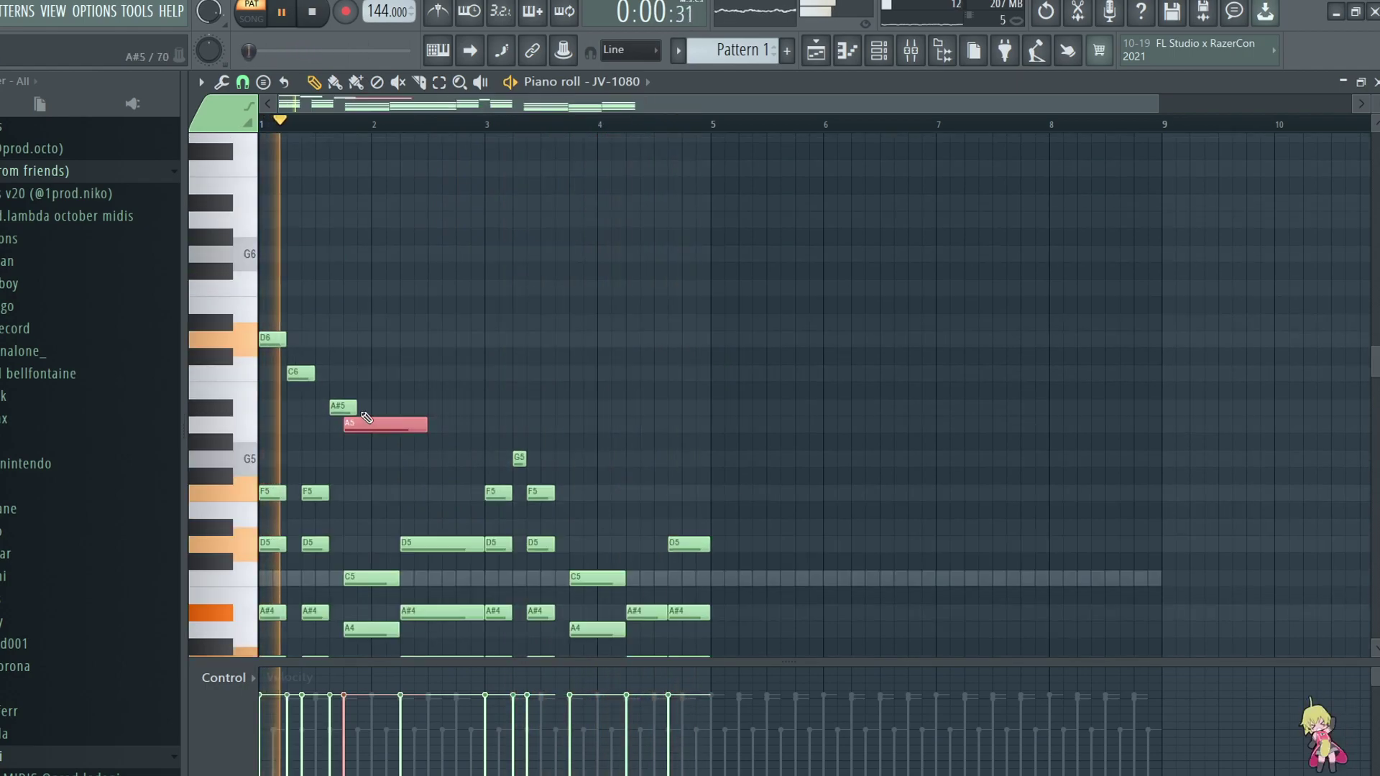
pyautogui.keyDown('ctrl'); pyautogui.moveTo(262, 261); pyautogui.dragTo(453, 451); pyautogui.keyUp('ctrl')
pyautogui.hotkey('ctrl', 'd')
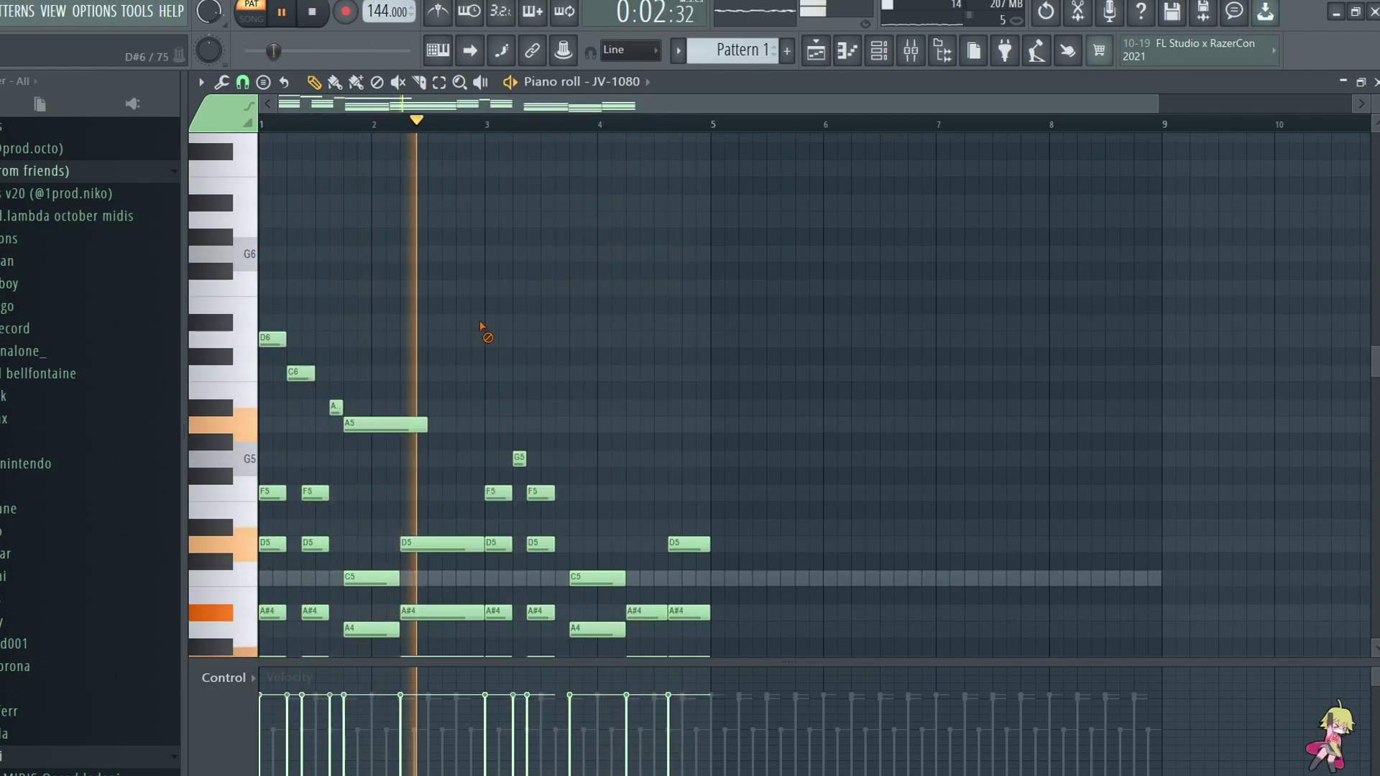
pyautogui.hotkey('ctrl', 'z')
pyautogui.keyDown('shift'); pyautogui.moveTo(280, 333); pyautogui.dragTo(489, 337); pyautogui.keyUp('shift')
pyautogui.press('space')
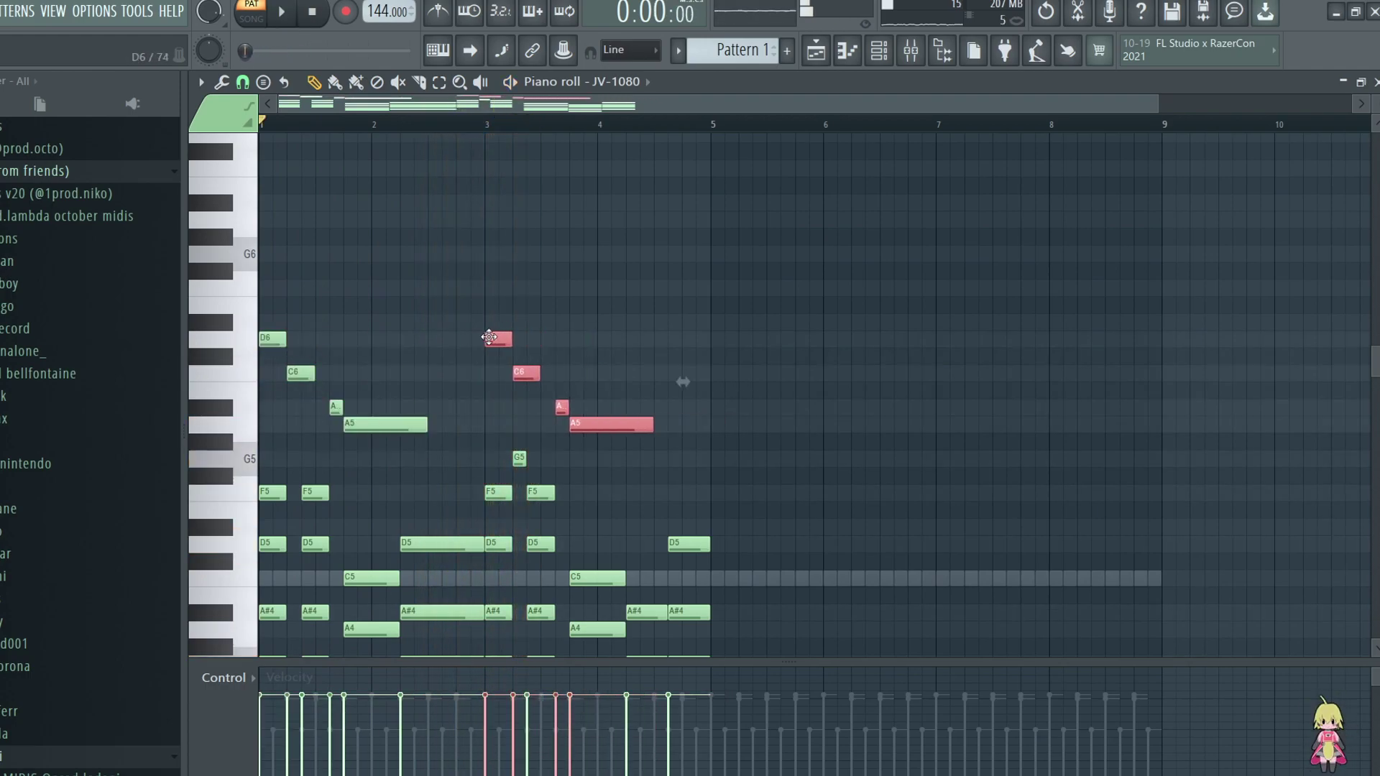
# Vary the copied melody by deleting its opening D6, raising the long A5 to D6, and adding a closing C6
pyautogui.rightClick(503, 335)
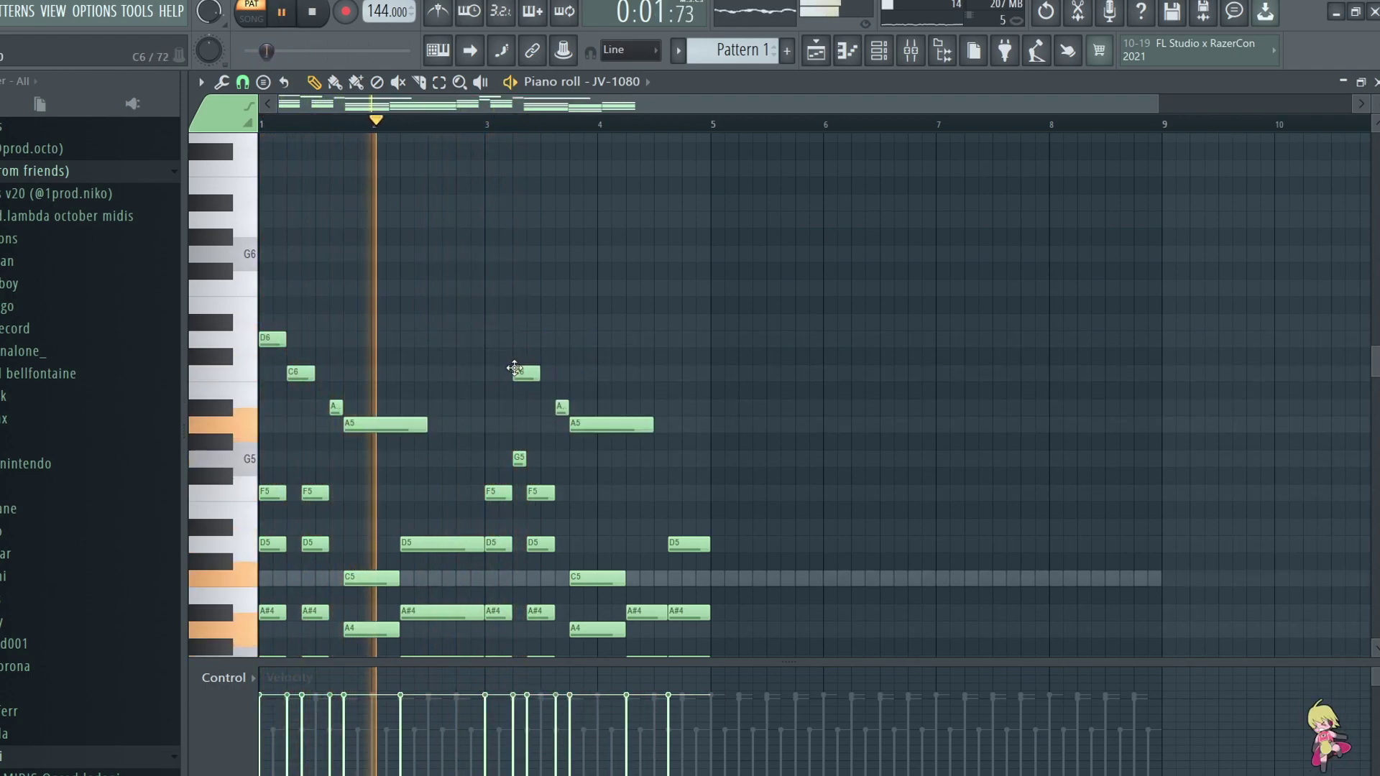
pyautogui.moveTo(579, 424); pyautogui.dragTo(579, 338)
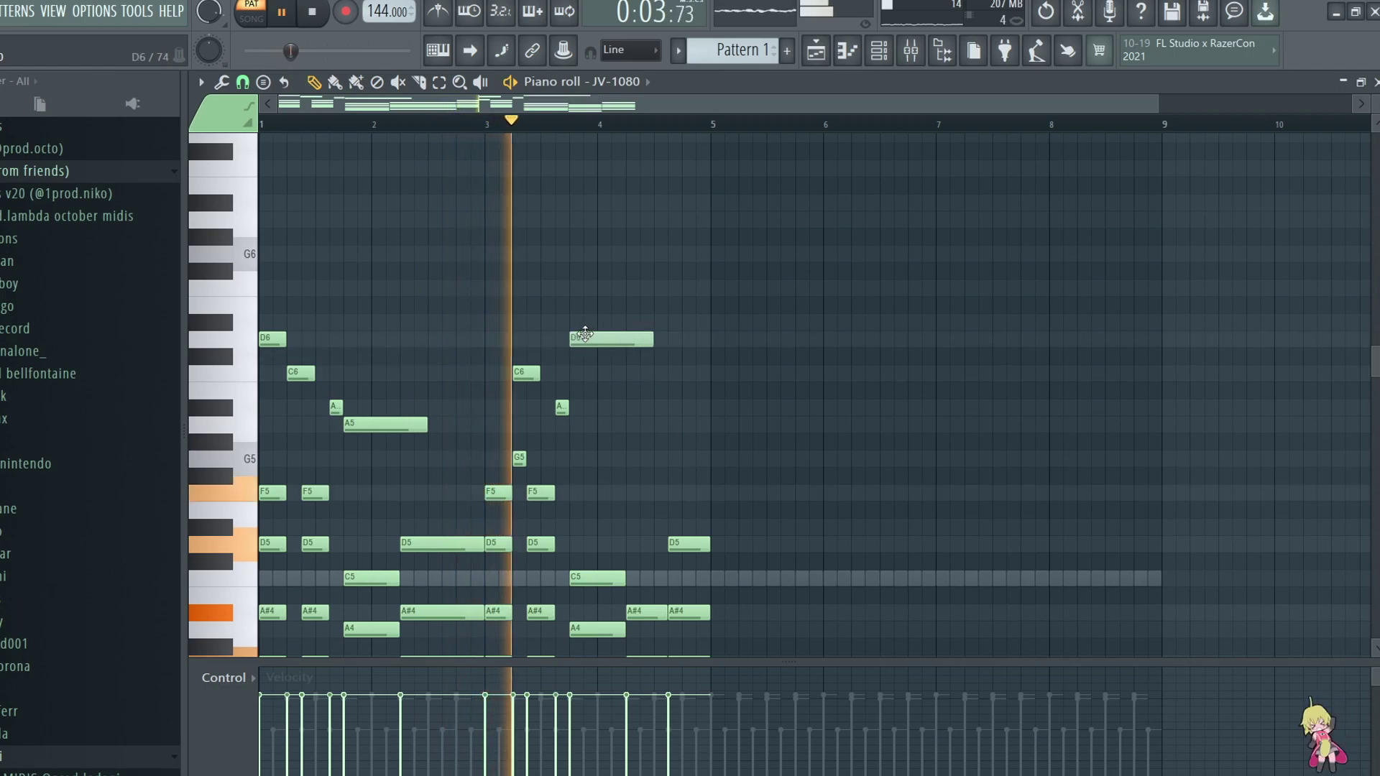
pyautogui.scroll(-2, 618, 403)
pyautogui.press('space')
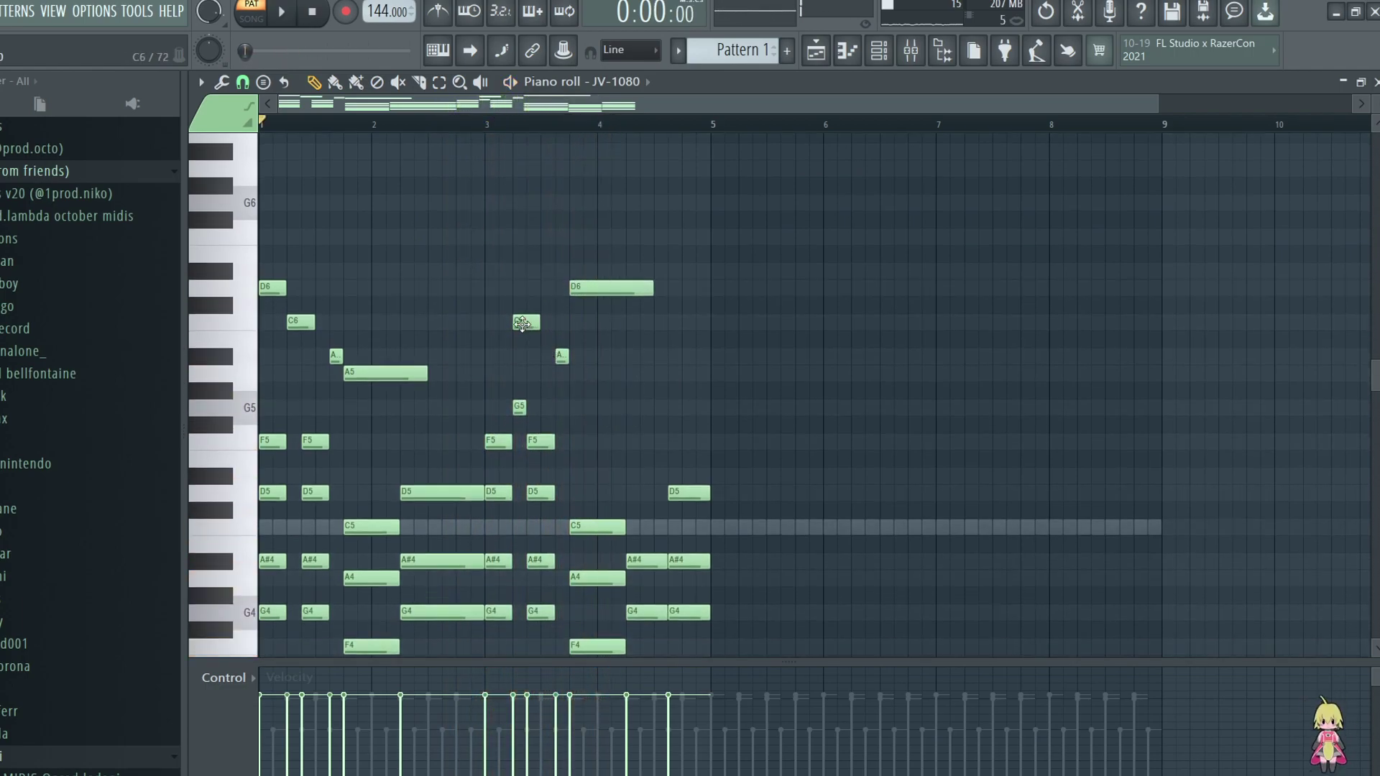
pyautogui.press('space')
pyautogui.moveTo(621, 313); pyautogui.dragTo(639, 287)
# Duplicate the four-bar pattern into bars 5–8 and add low bass notes beneath the chords
pyautogui.hotkey('ctrl', 'b')
pyautogui.hotkey('ctrl', 'd')
pyautogui.scroll(-15, 575, 216)
pyautogui.scroll(2, 559, 222)
pyautogui.moveTo(287, 277); pyautogui.dragTo(206, 452)
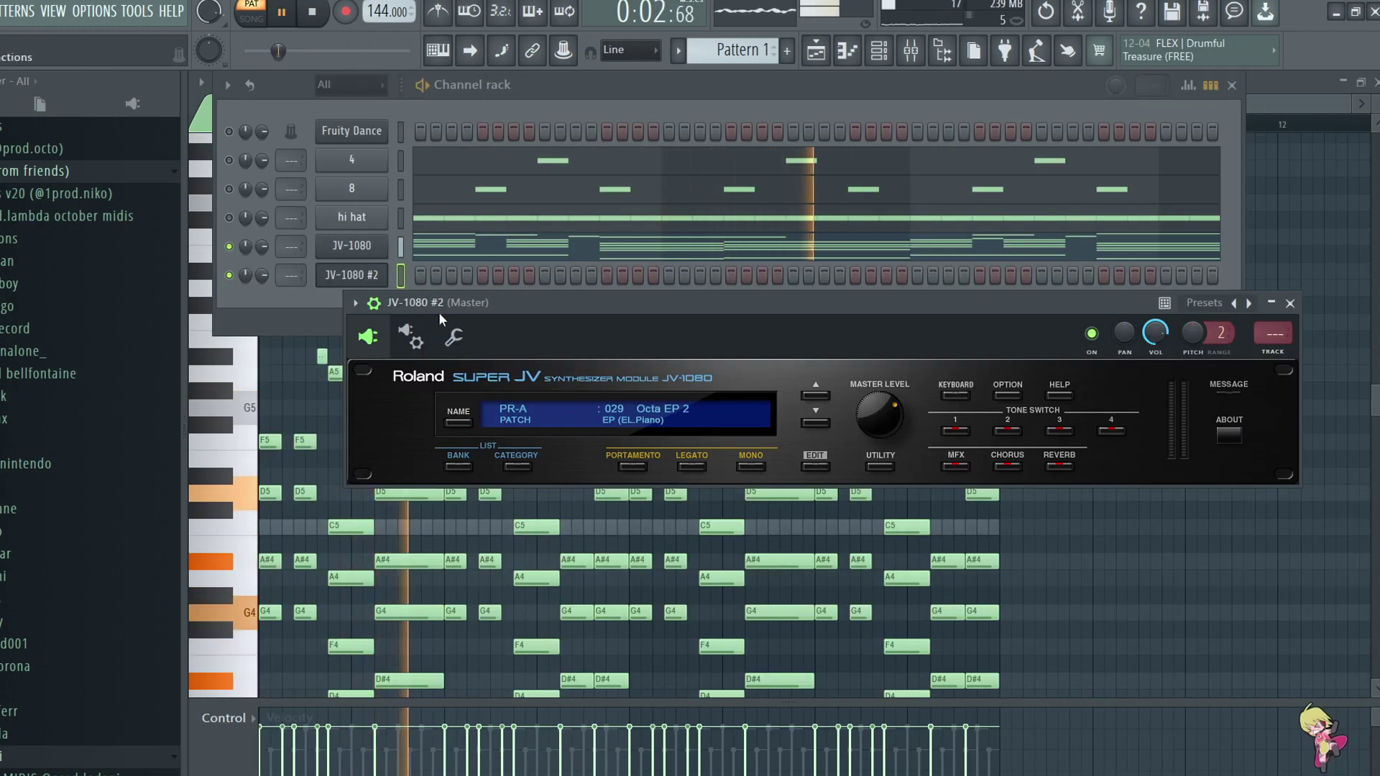
# Copy the JV-1080 channel's notes into JV-1080 #2 and raise them one octave
pyautogui.rightClick(400, 243)
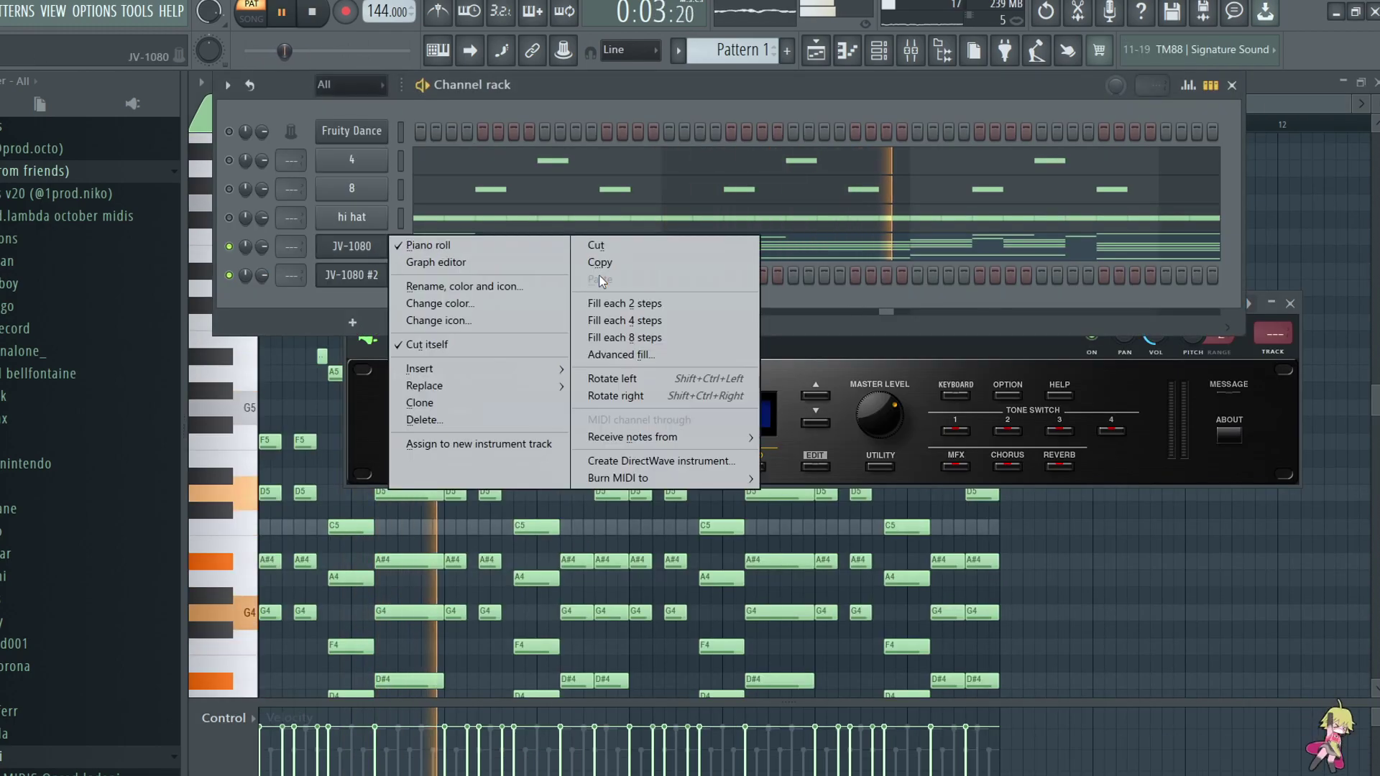
pyautogui.press('Escape')
pyautogui.rightClick(309, 274)
pyautogui.rightClick(390, 267)
pyautogui.click(429, 274)
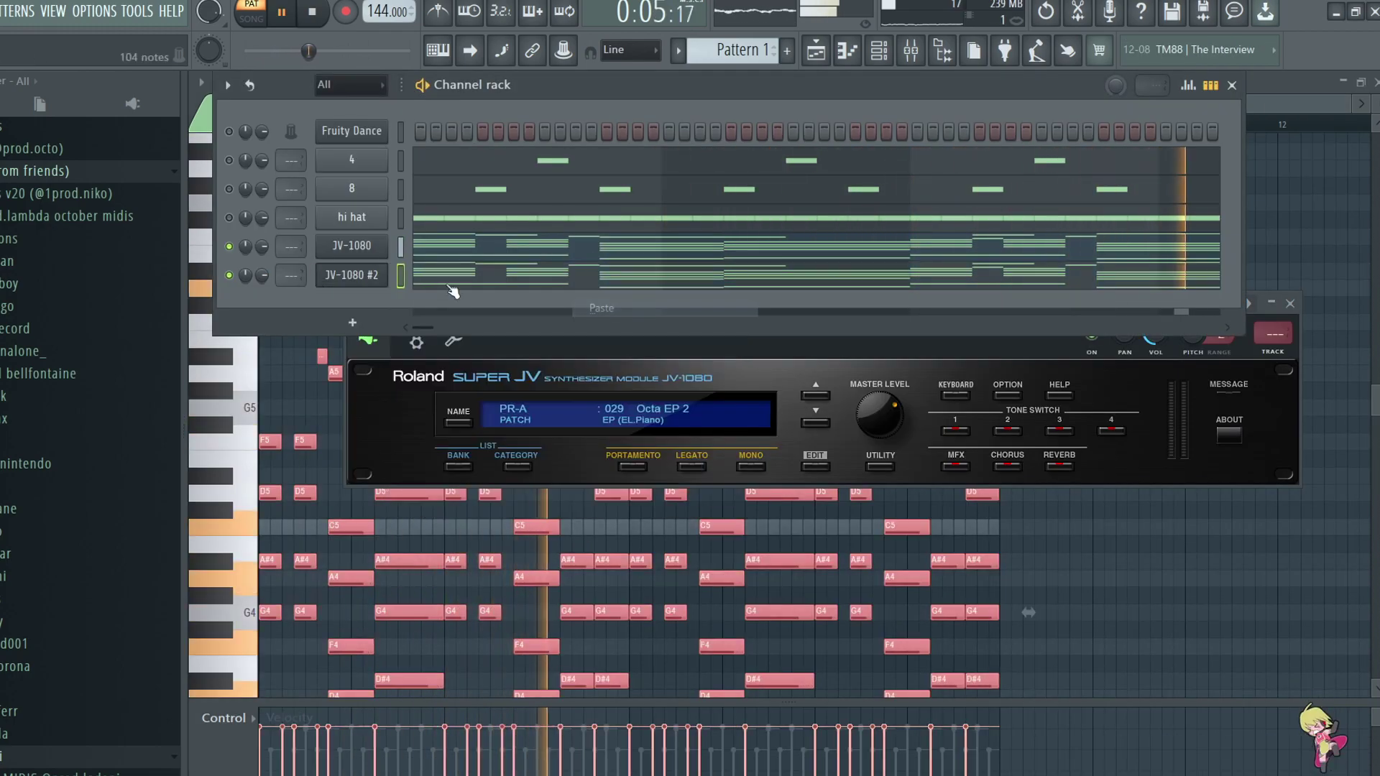
pyautogui.rightClick(389, 266)
pyautogui.click(400, 271)
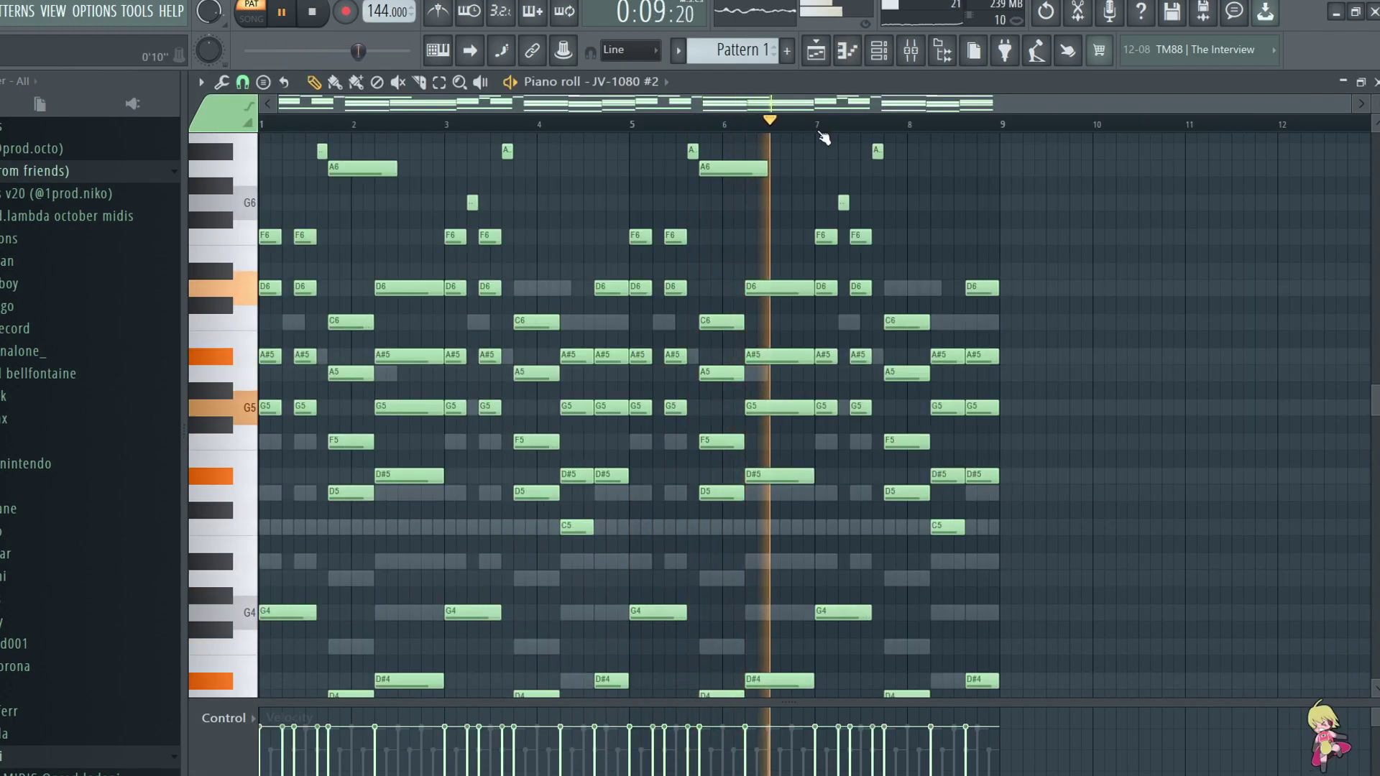
# Switch JV-1080 #2 to patch PR-A 023 Psycho EP and set its channel volume to 71%
pyautogui.click(886, 47)
pyautogui.click(352, 277)
pyautogui.click(809, 397)
pyautogui.click(809, 397)
pyautogui.click(809, 397)
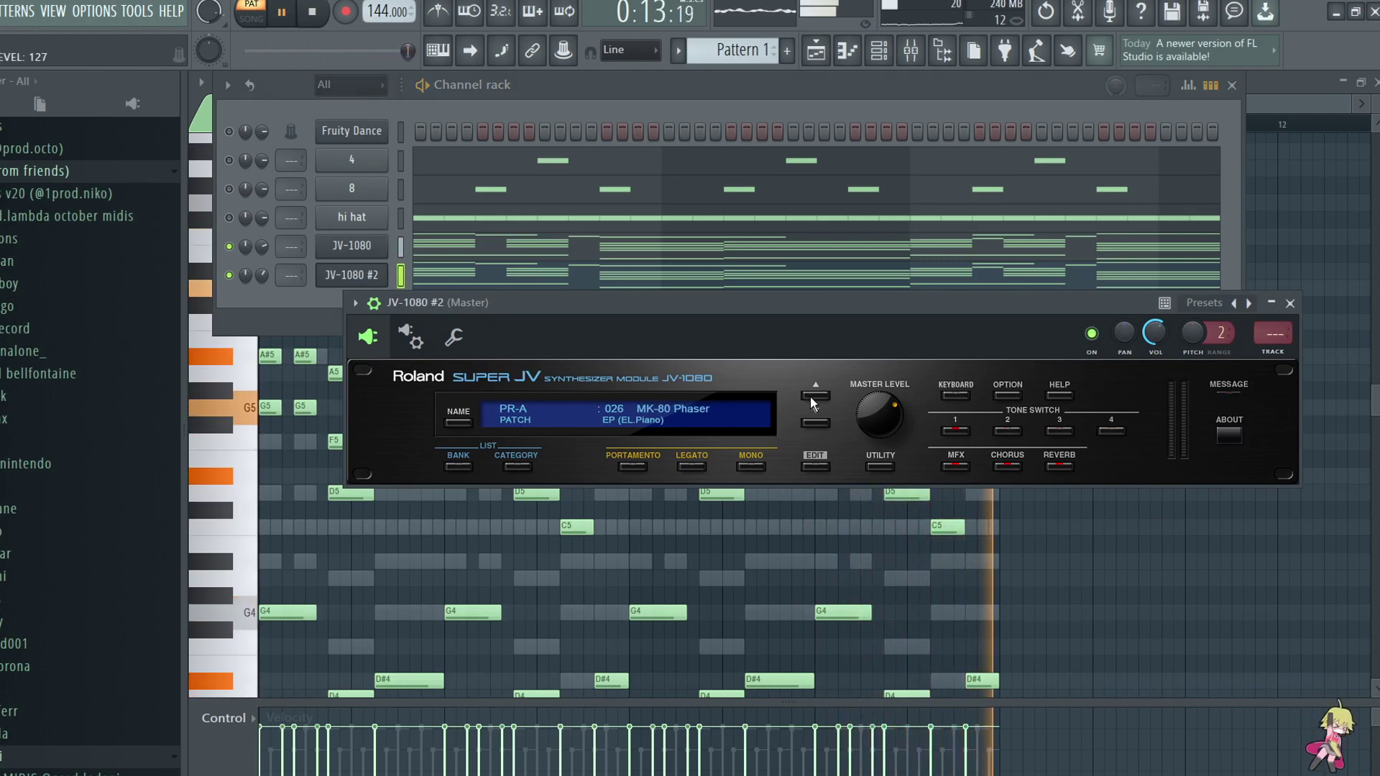
pyautogui.click(809, 396)
pyautogui.click(809, 396)
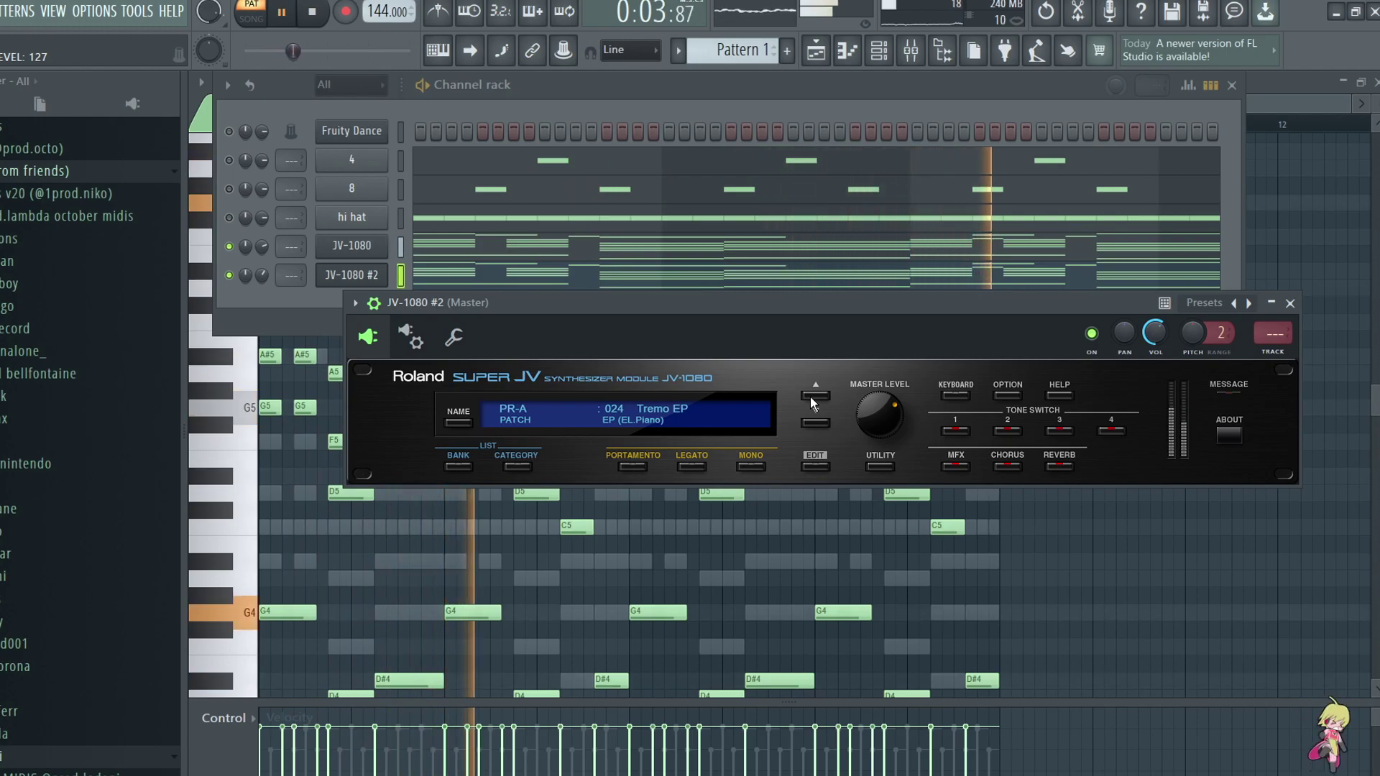
pyautogui.click(809, 397)
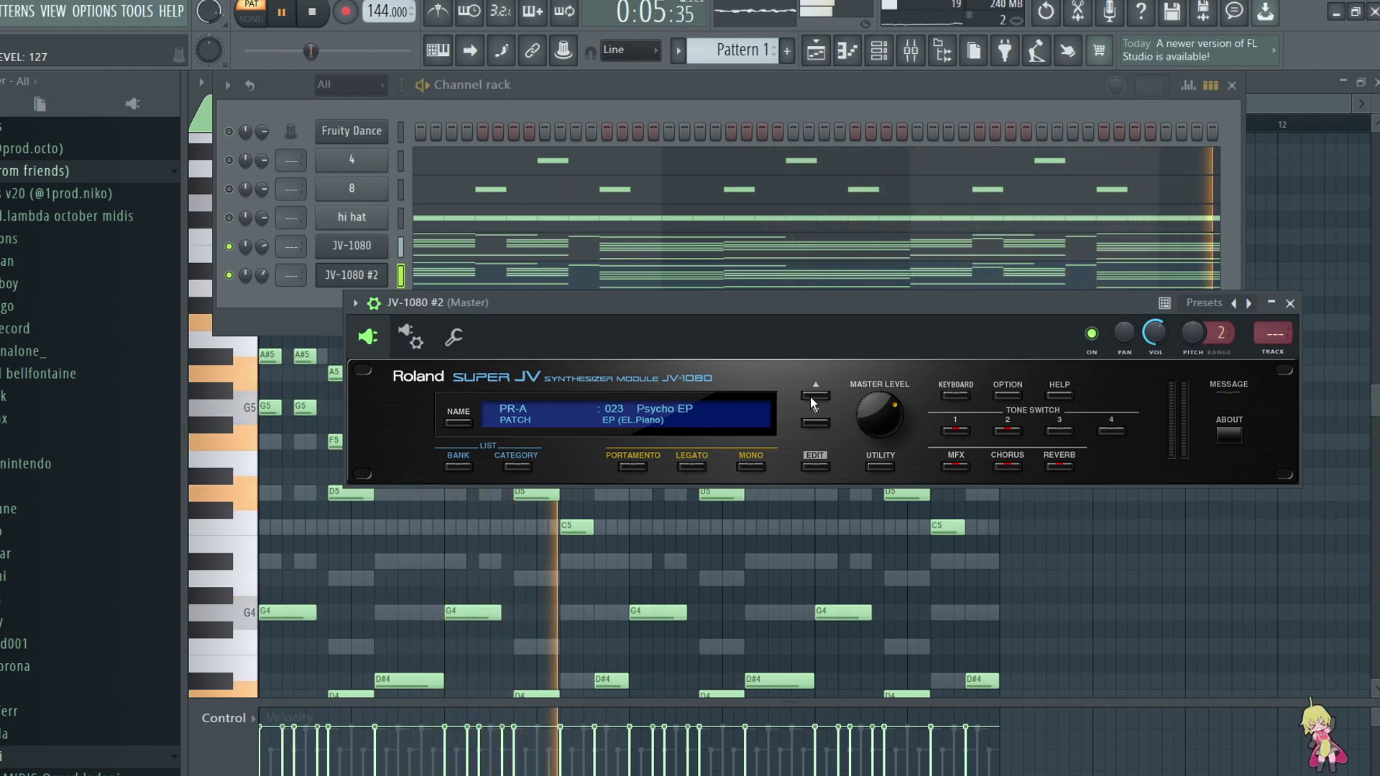
pyautogui.click(280, 300)
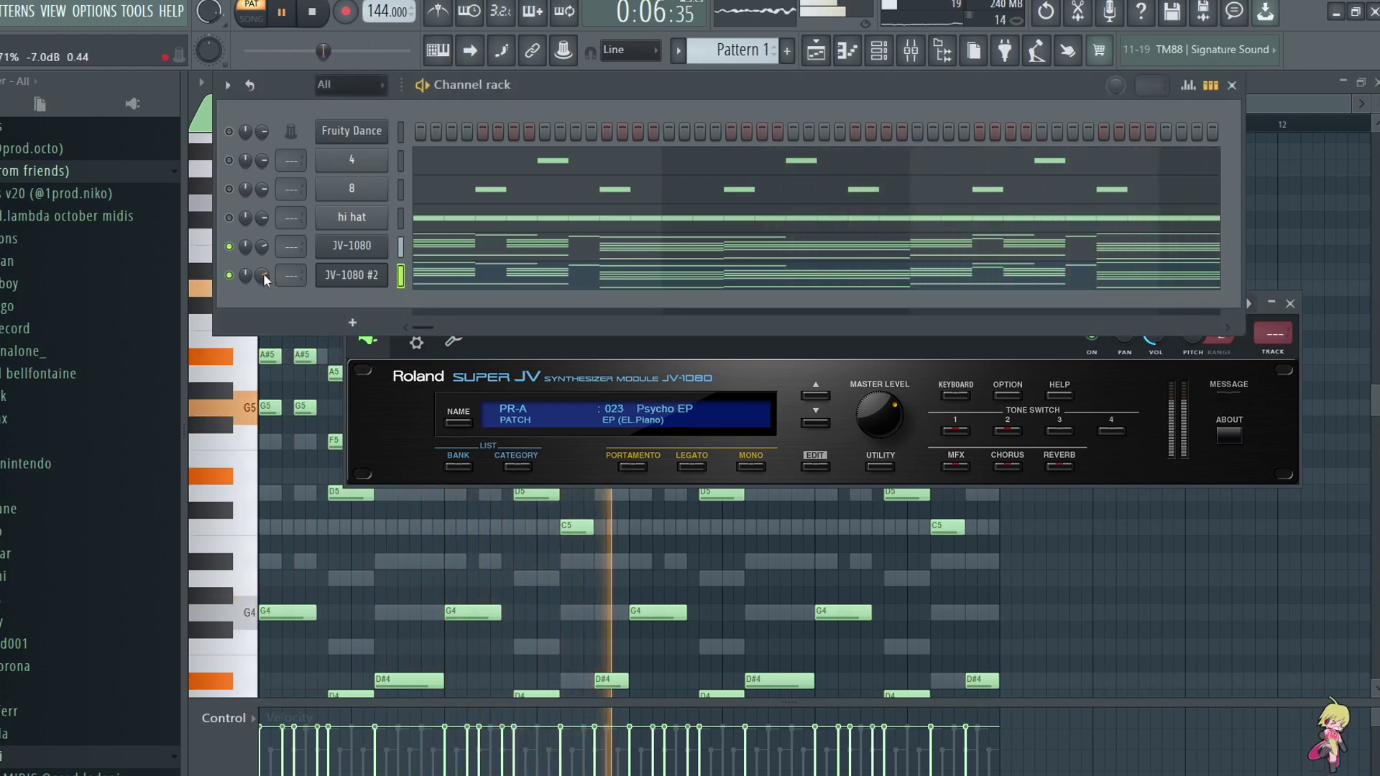
# Add a Purity_2 channel and place short D6, C6, A5 and G5 notes across bars 1–2
pyautogui.click(352, 322)
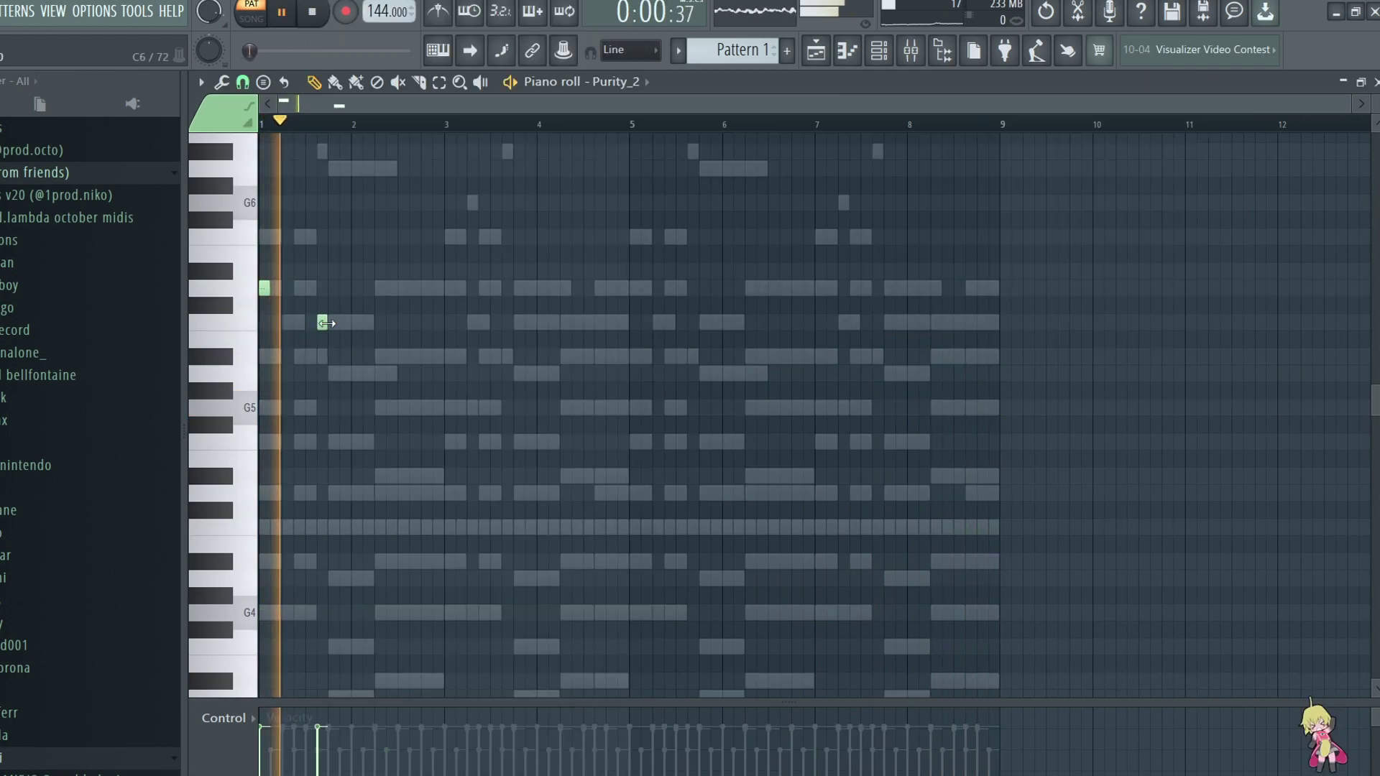
pyautogui.click(333, 322)
pyautogui.click(345, 373)
pyautogui.press('space')
pyautogui.rightClick(336, 322)
pyautogui.moveTo(337, 370); pyautogui.dragTo(350, 371)
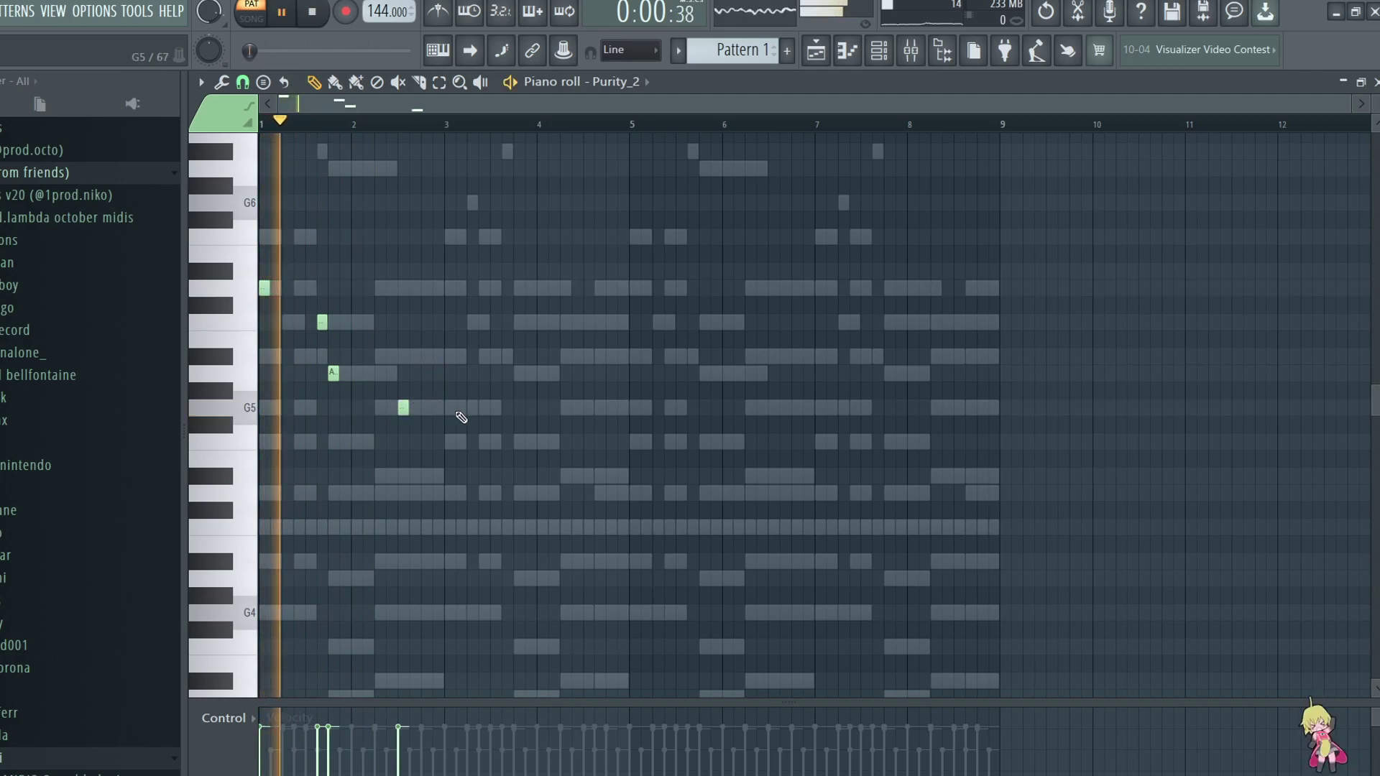
# Continue the Purity_2 melody through bars 3–4 with short F5, G5, F5, G5 and A#5 notes and a long C6
pyautogui.click(452, 441)
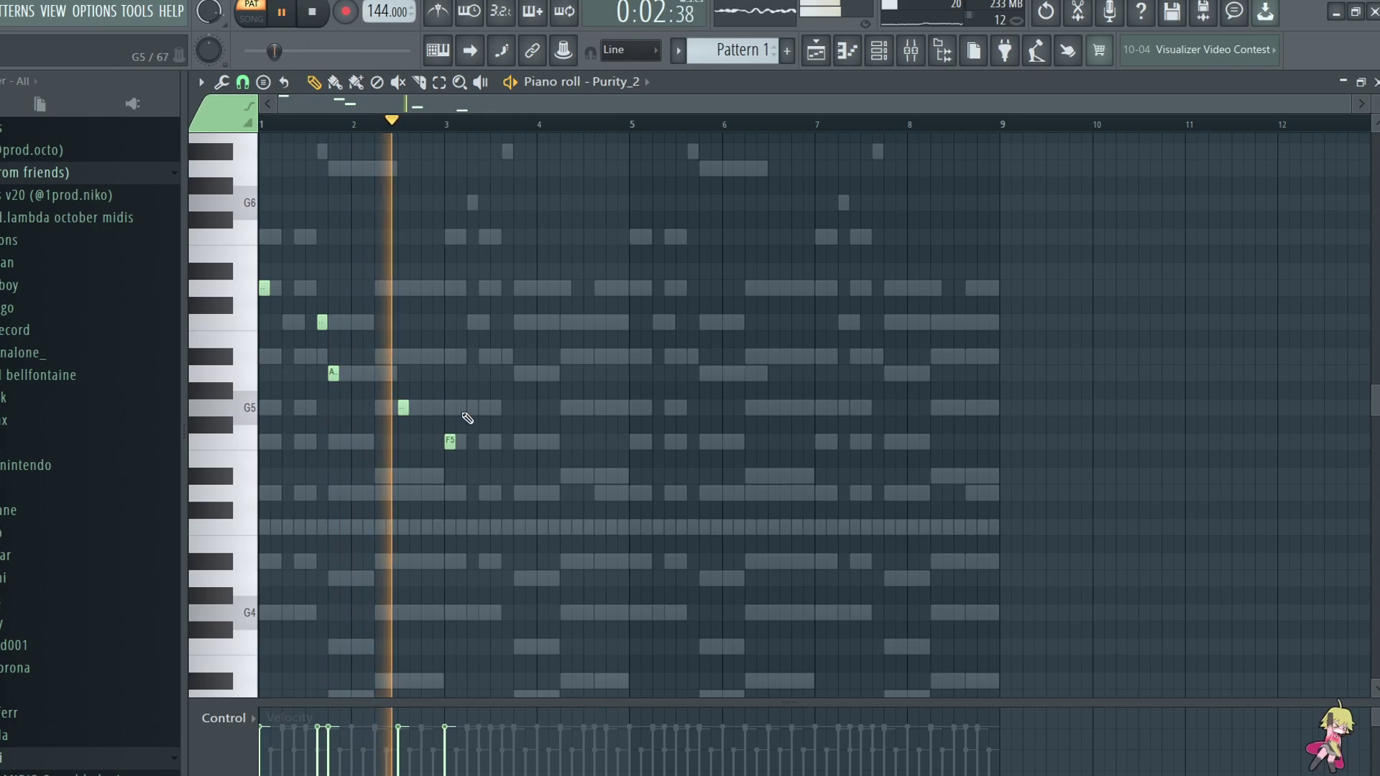
pyautogui.click(460, 408)
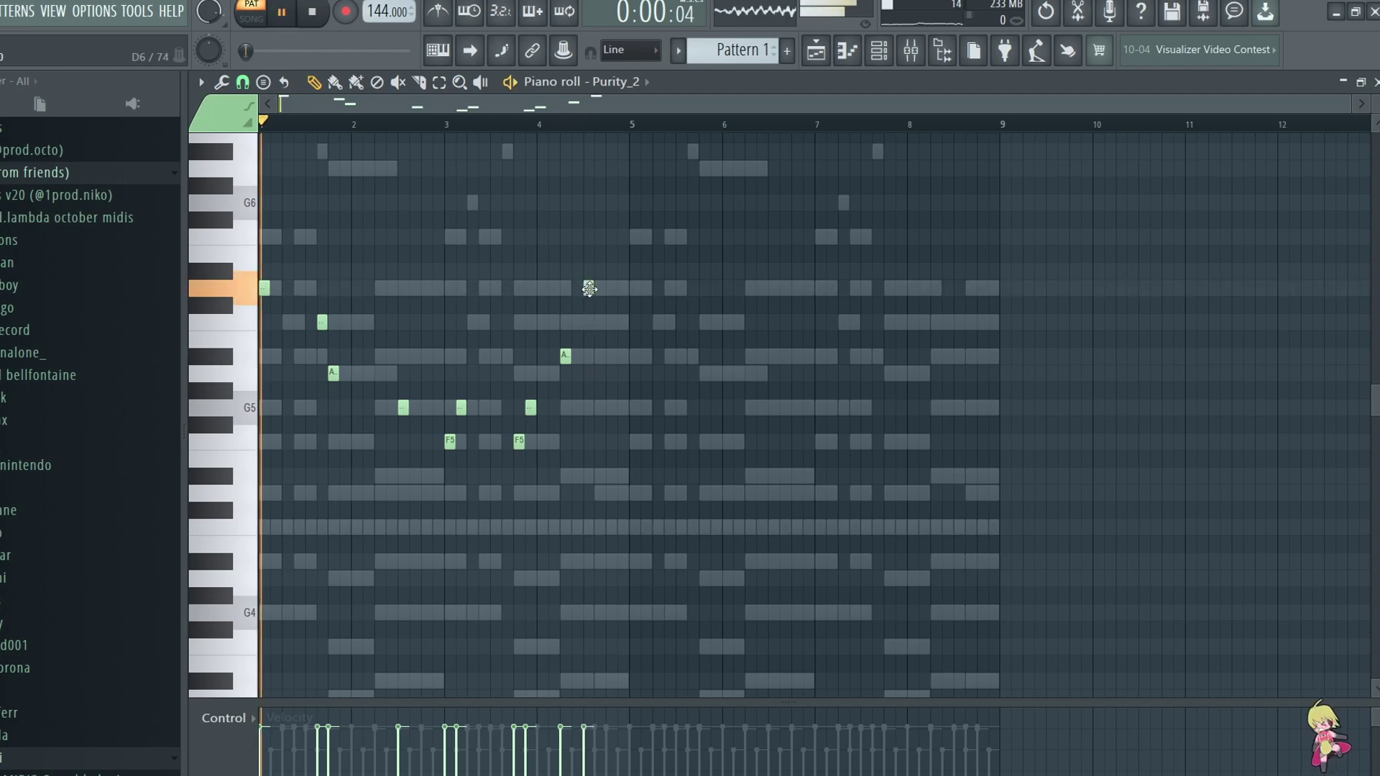
pyautogui.moveTo(582, 322); pyautogui.dragTo(616, 322)
# Duplicate the four-bar Purity_2 melody into bars 5–8
pyautogui.moveTo(647, 262); pyautogui.dragTo(400, 440)
pyautogui.hotkey('ctrl', 'a')
pyautogui.hotkey('ctrl', 'b')
pyautogui.click(823, 276)
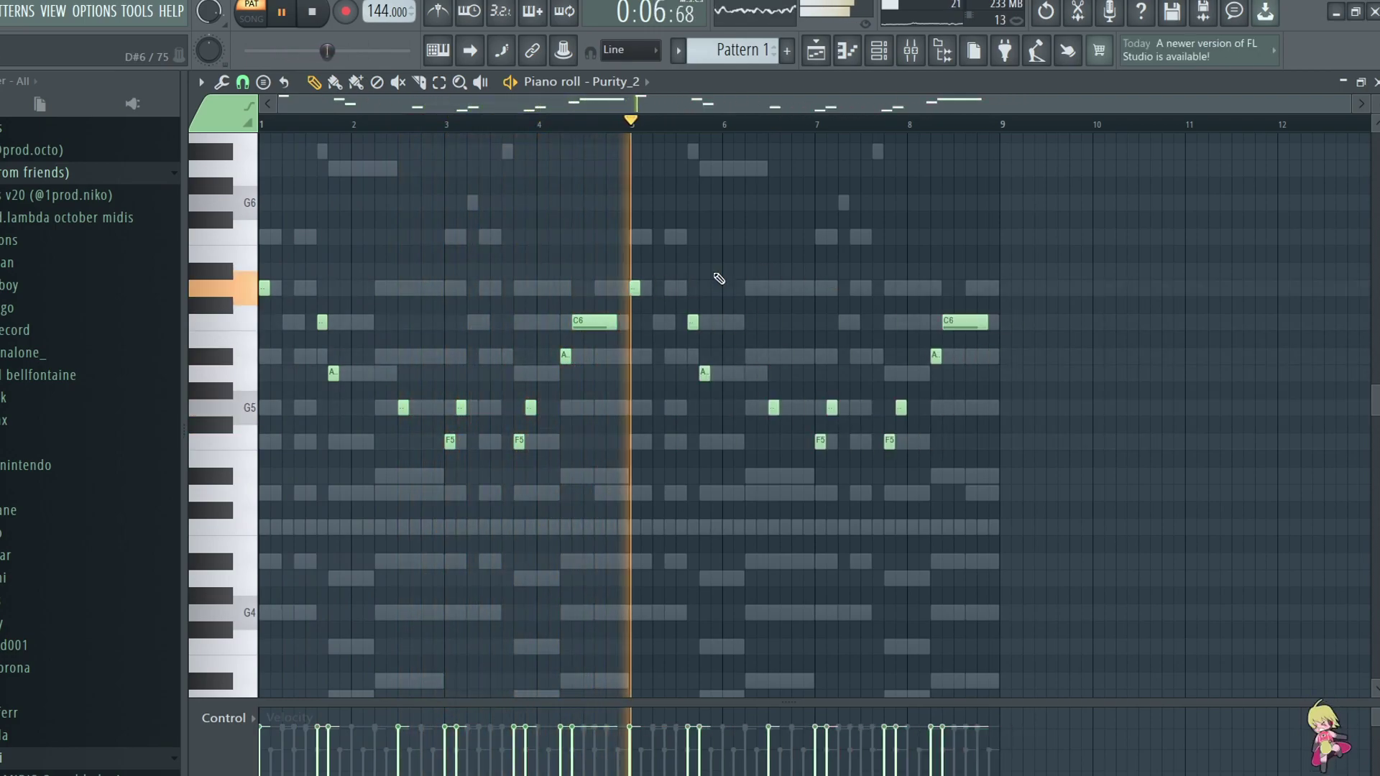
pyautogui.click(832, 407)
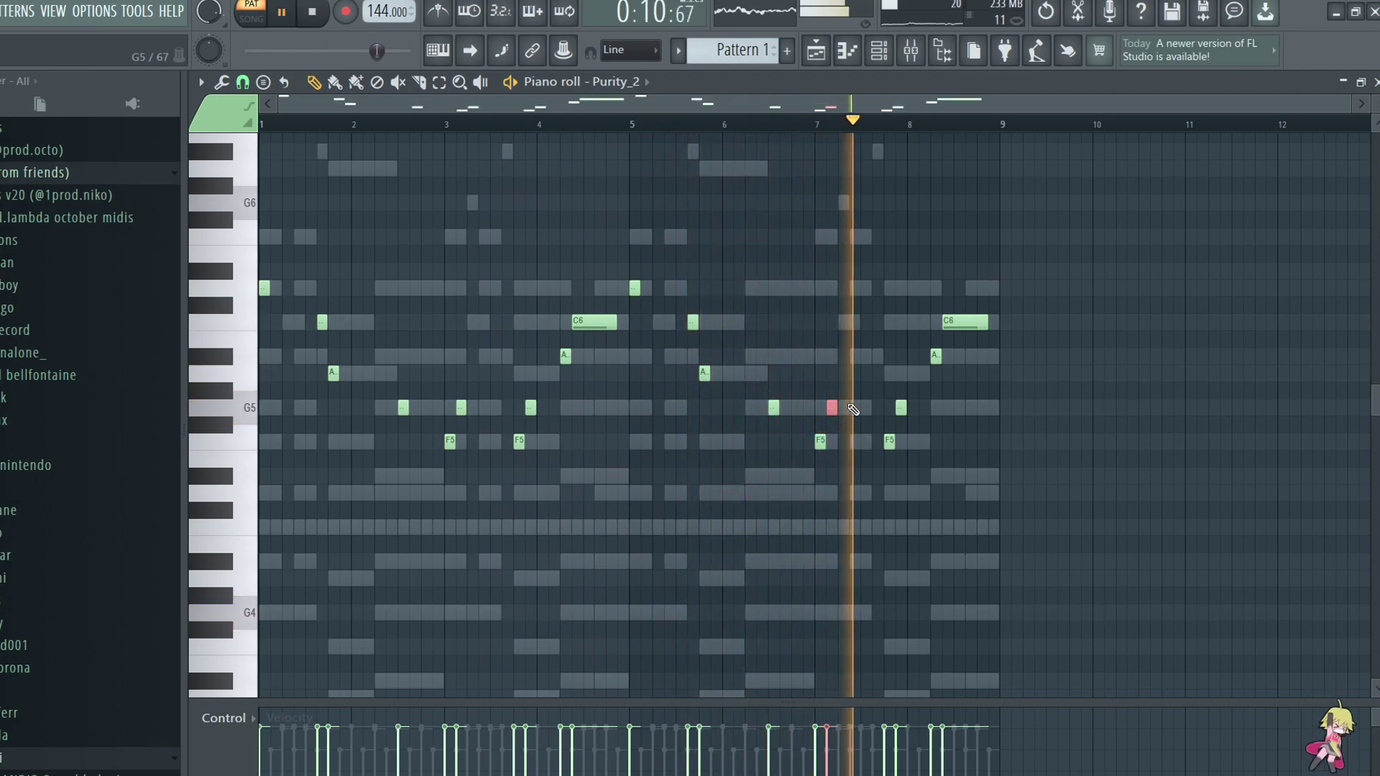
# Add an SRX ORCHESTRA channel and place a one-bar F6 note at the start of its pattern
pyautogui.press('F6')
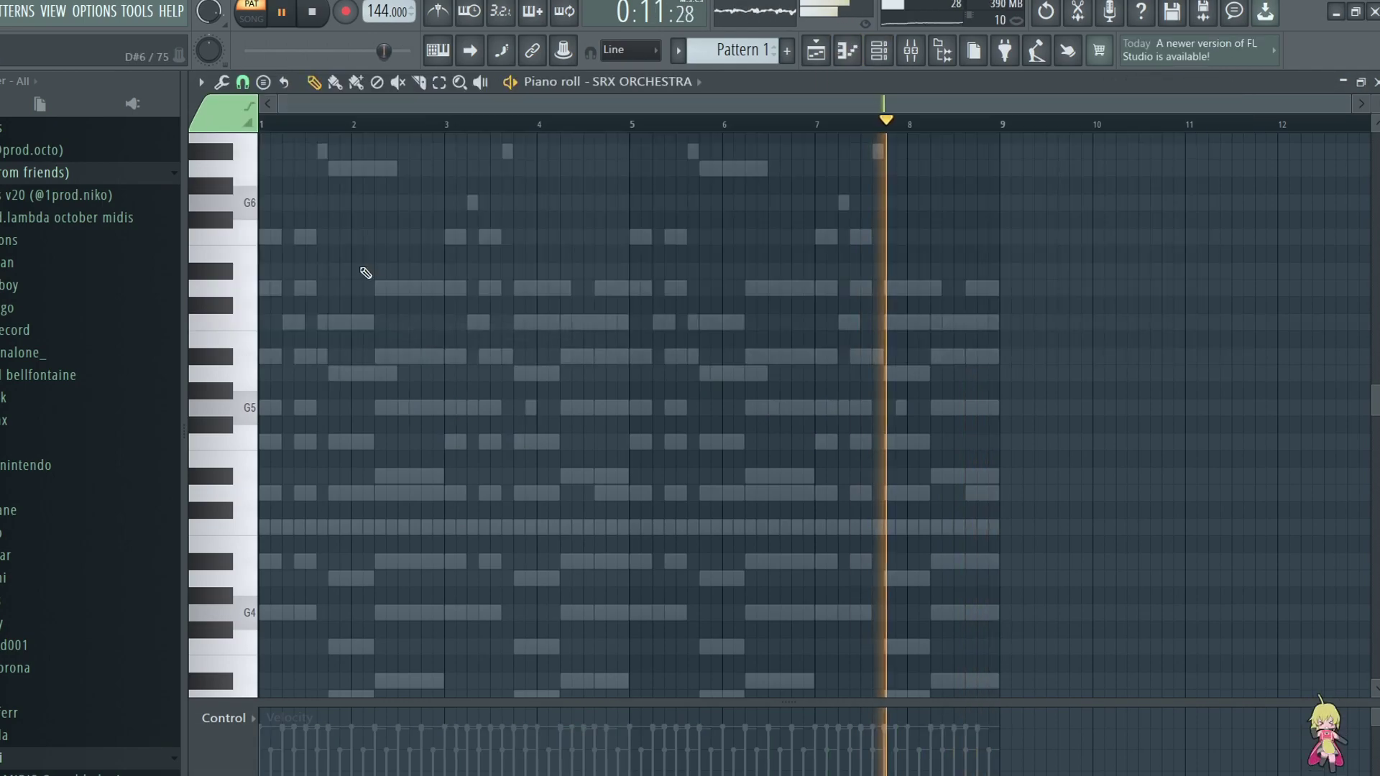
pyautogui.click(272, 235)
pyautogui.moveTo(303, 237); pyautogui.dragTo(352, 237)
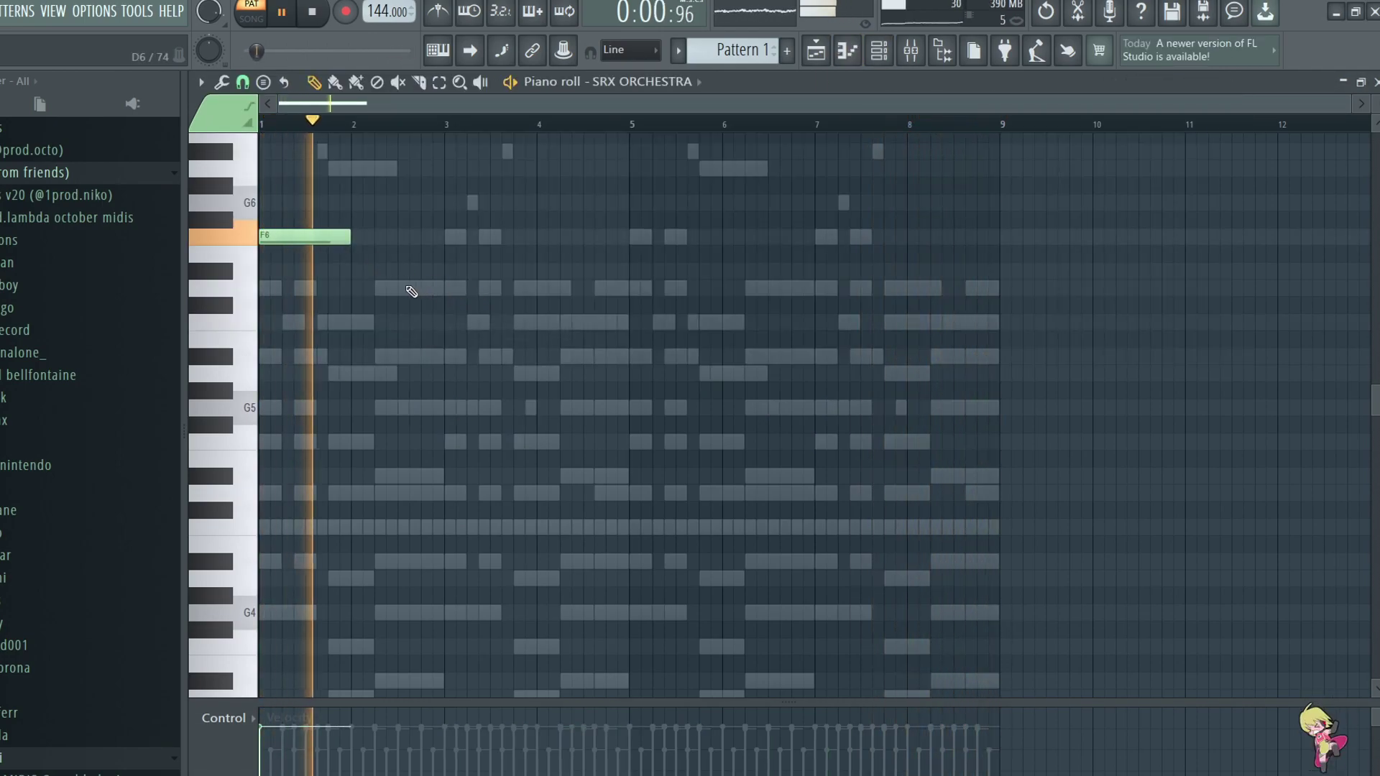
# Continue the SRX ORCHESTRA melody with one-bar D6, C6 and D6 notes at the starts of bars 2, 4 and 5
pyautogui.click(360, 287)
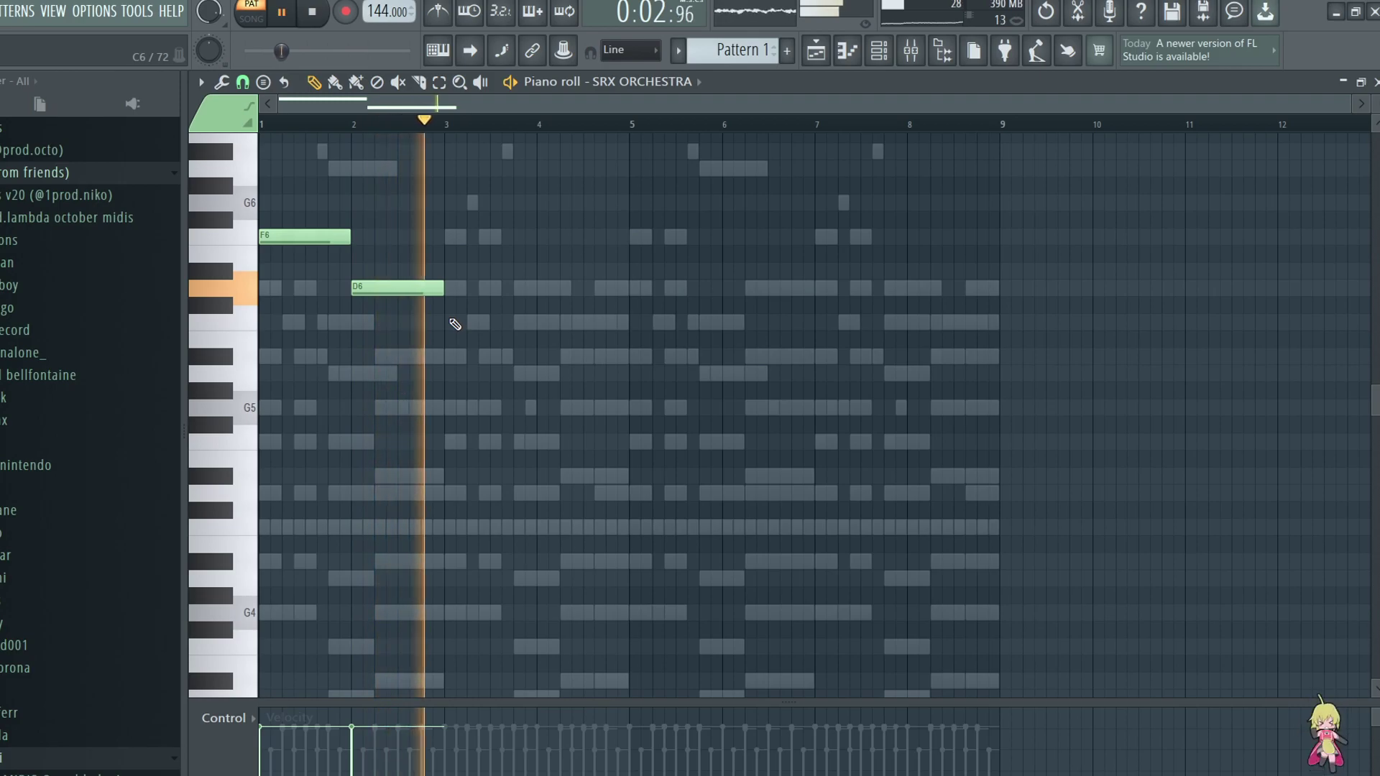
pyautogui.click(546, 321)
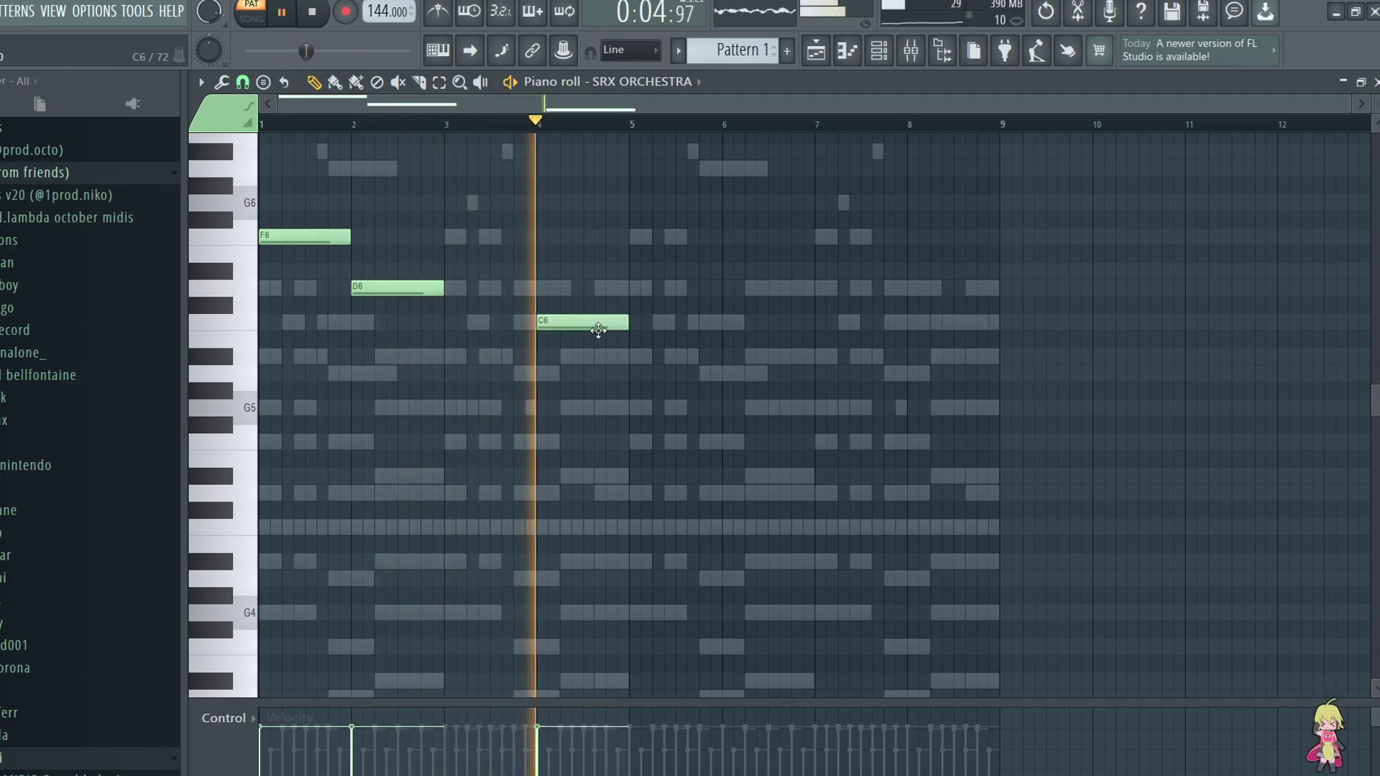
pyautogui.click(635, 289)
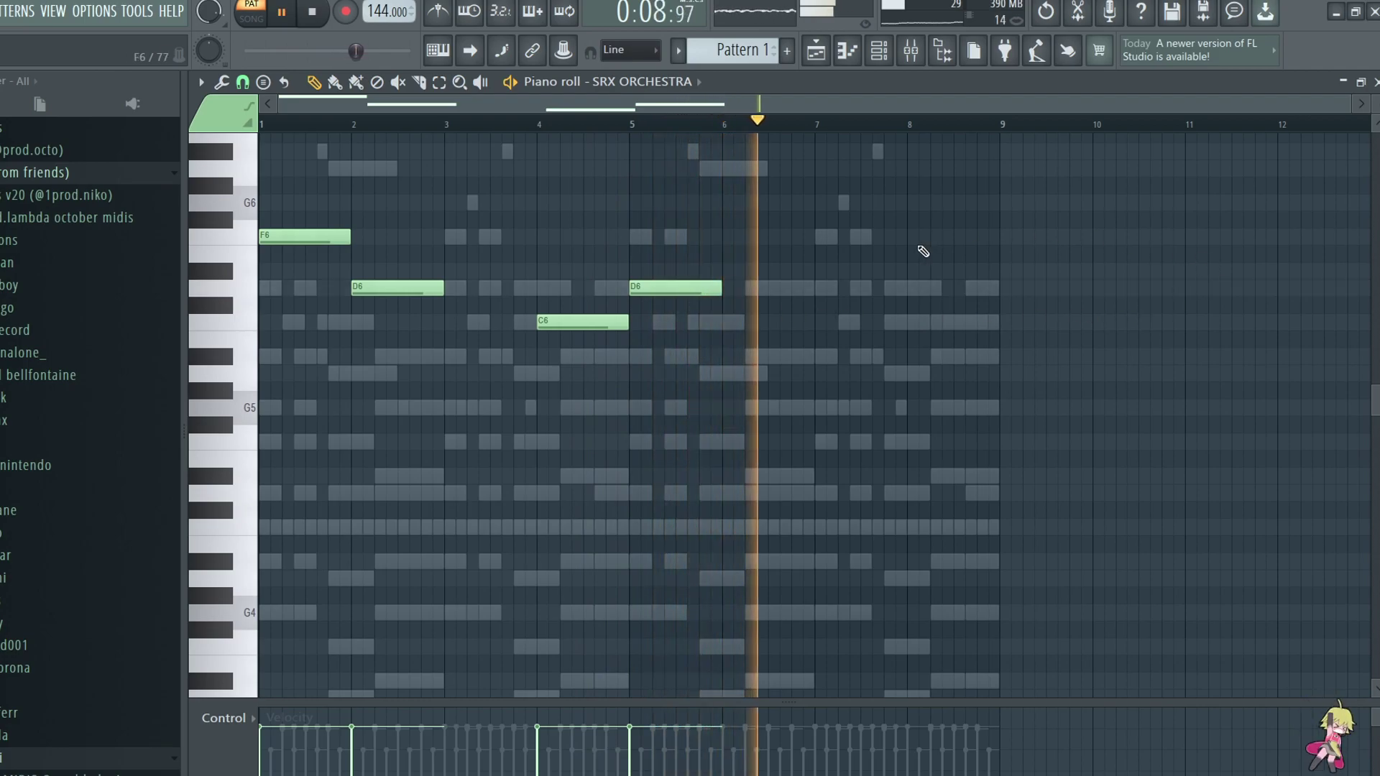
# Place F6, D#6 and D6 notes in bars 7–8 and trim the overlaps so each note ends where the next begins
pyautogui.click(834, 271)
pyautogui.press('space')
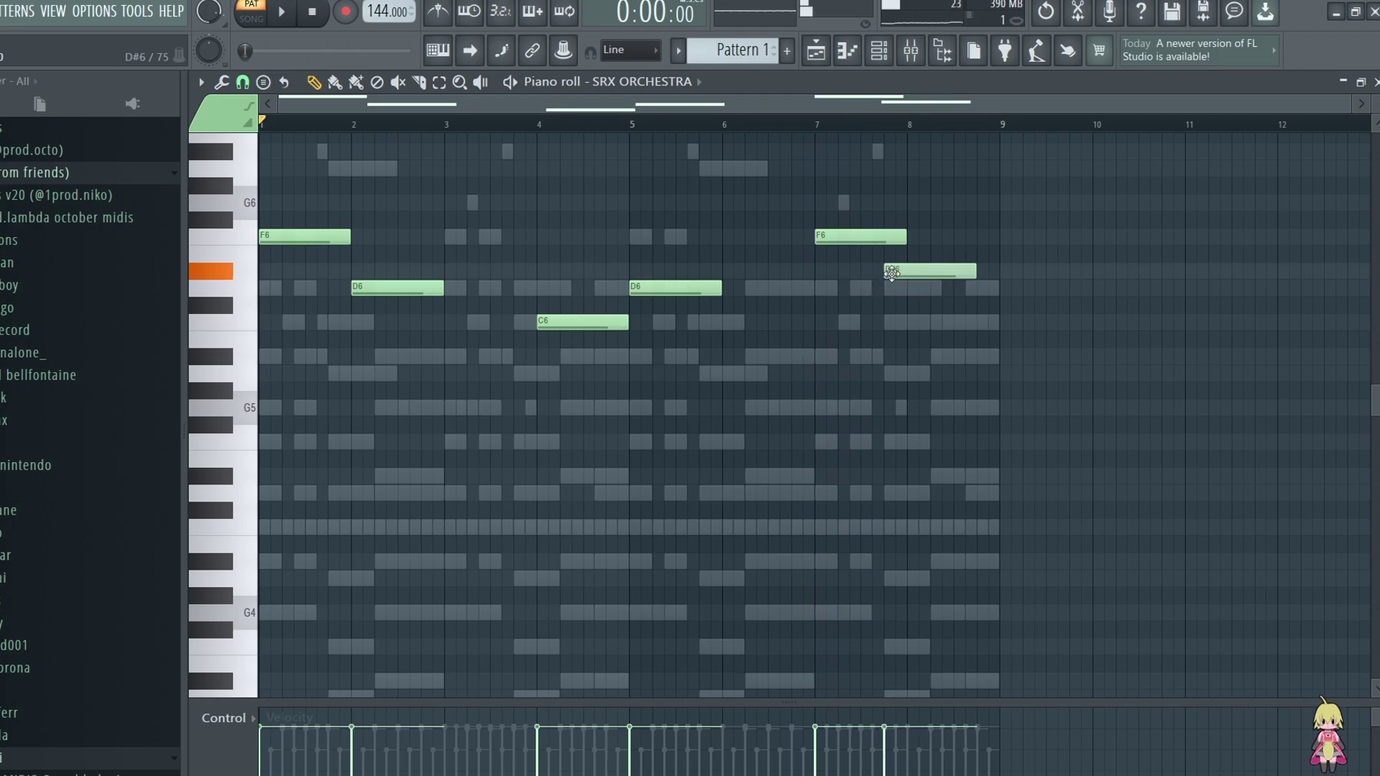
pyautogui.click(934, 294)
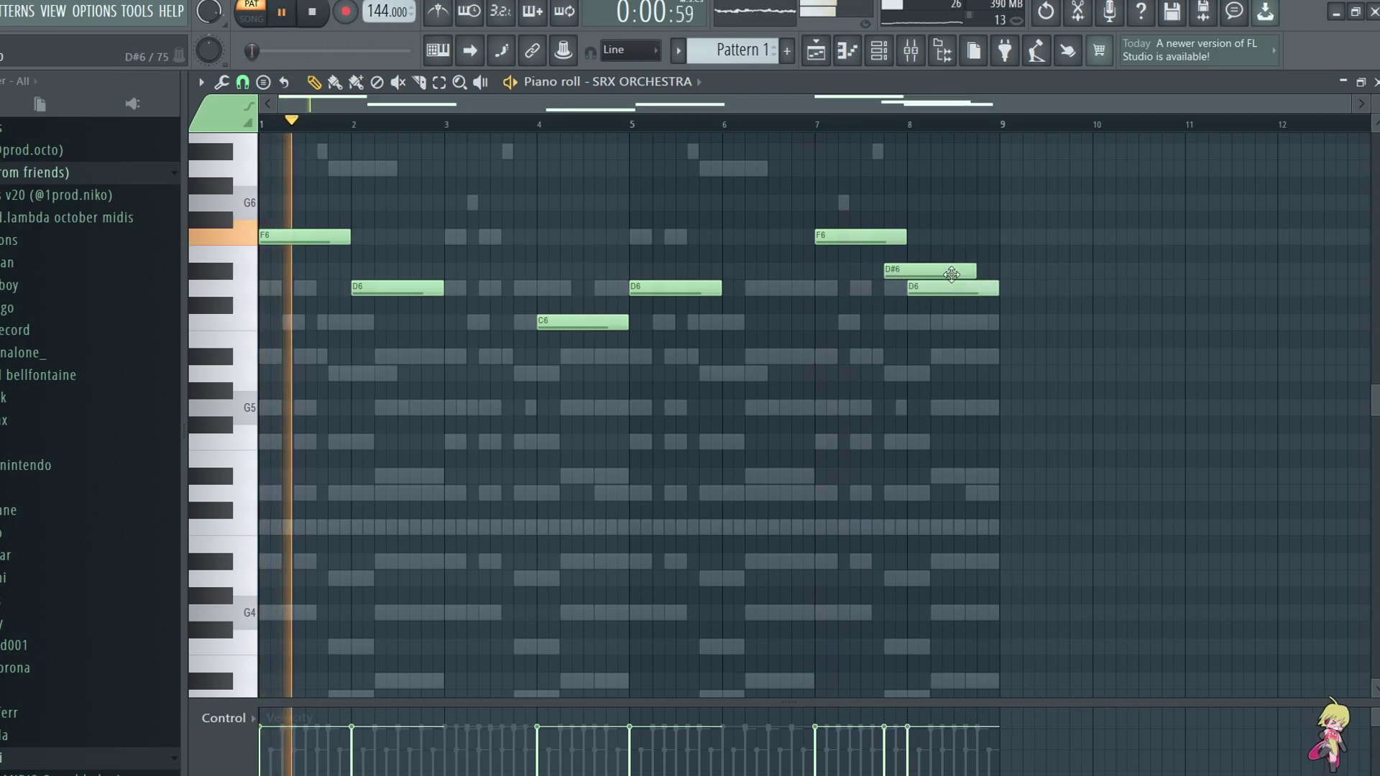
pyautogui.moveTo(1000, 312); pyautogui.dragTo(860, 218)
pyautogui.hotkey('ctrl', 'l')
pyautogui.hotkey('ctrl', 'd')
pyautogui.scroll(4, 876, 194)
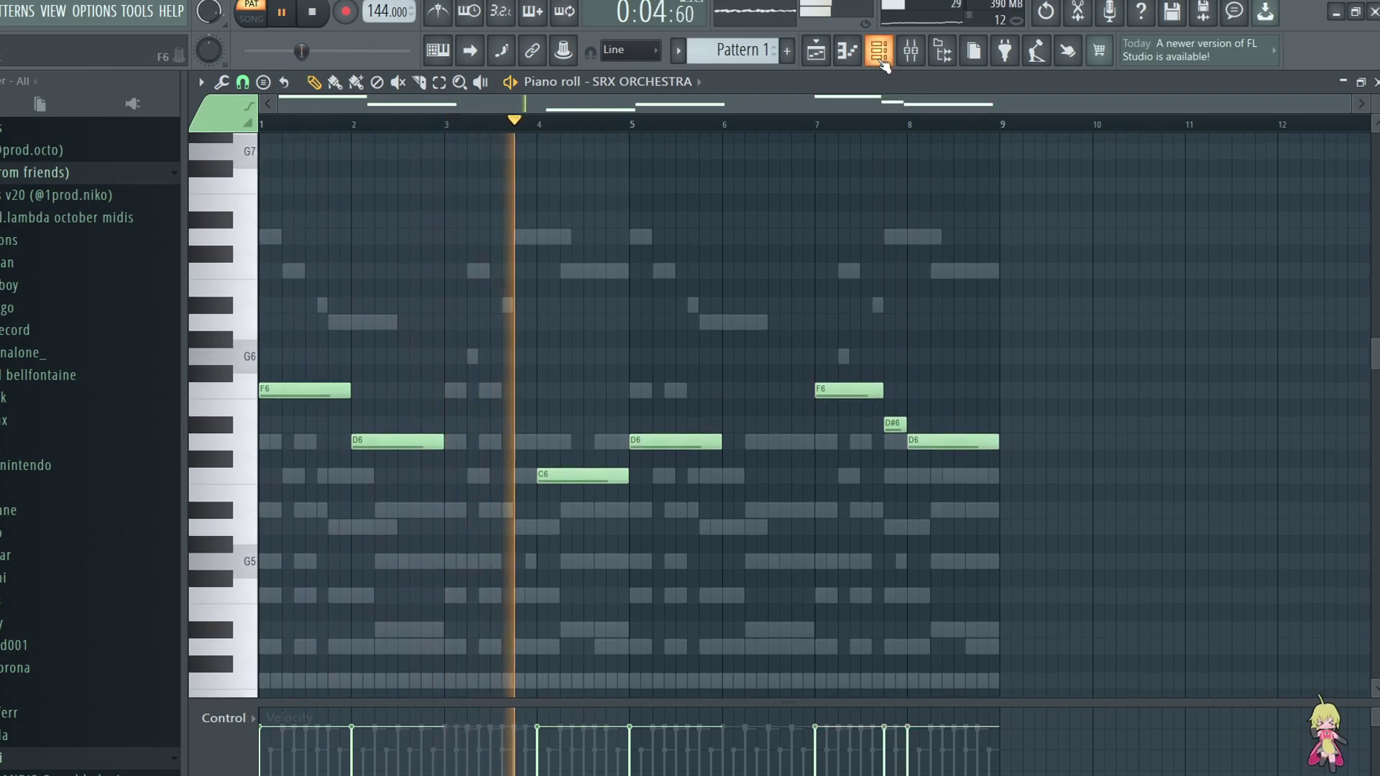
# Route the SRX ORCHESTRA channel to mixer track 4 and add a second Purity_2 channel
pyautogui.press('F6')
pyautogui.click(905, 63)
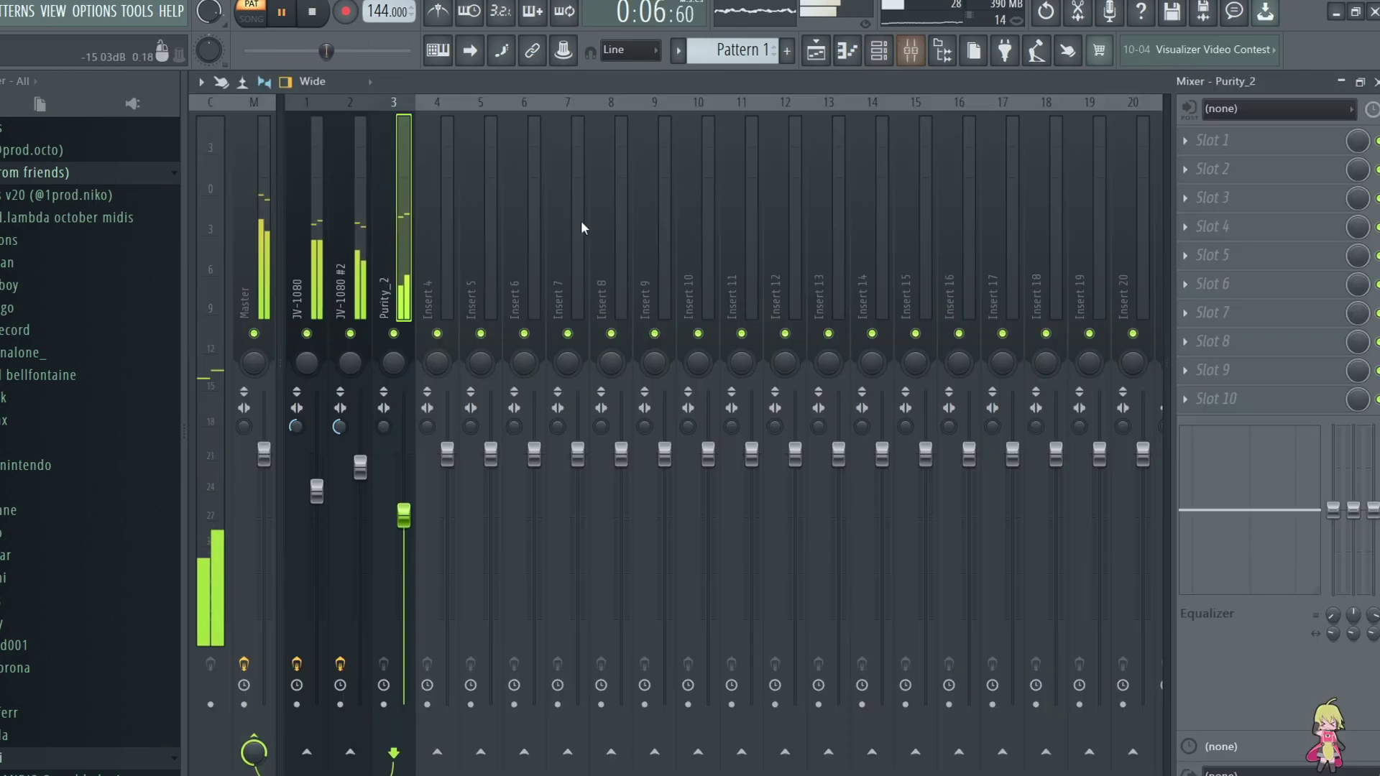
pyautogui.click(424, 256)
pyautogui.click(1255, 152)
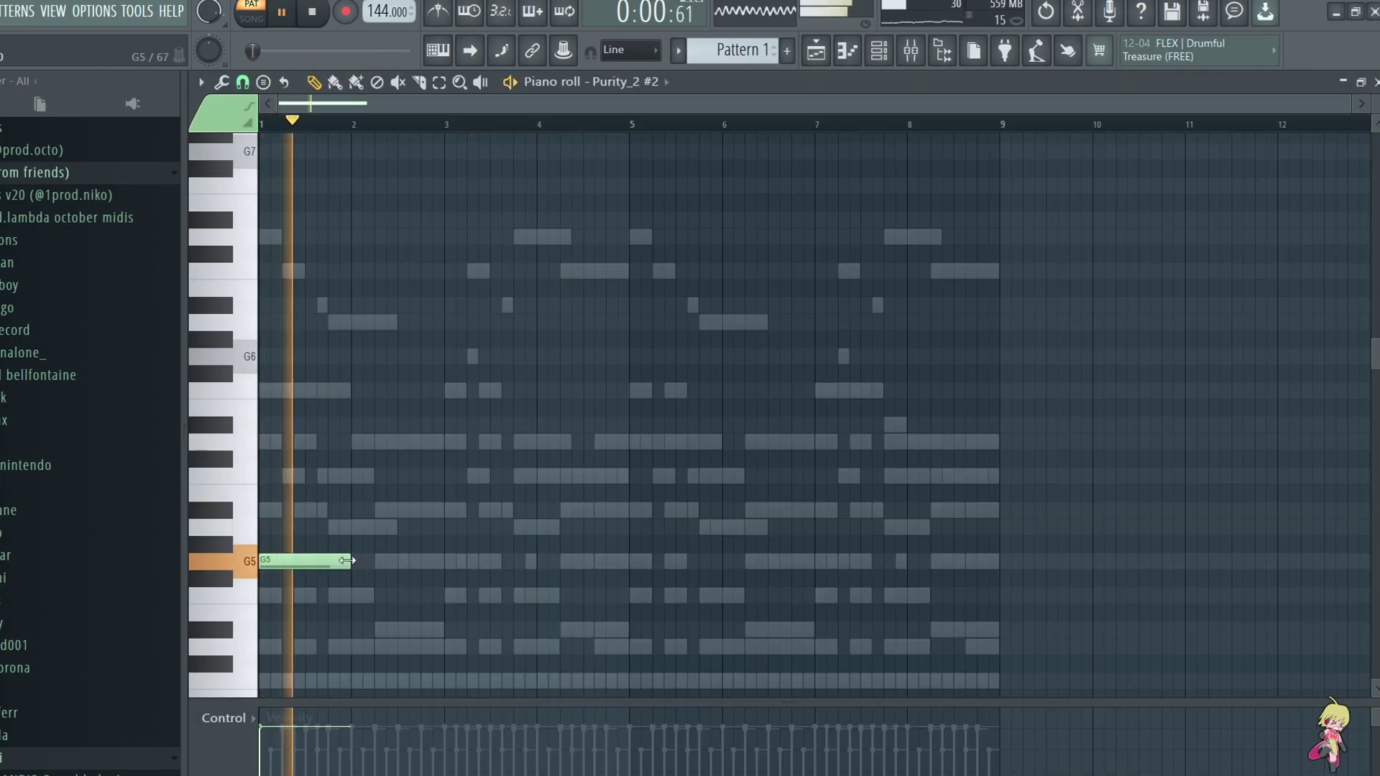
# In the second Purity_2 channel, place half-bar G5 notes at bars 1 and 3, and half-bar F5 and D5 notes in bar 4
pyautogui.rightClick(322, 562)
pyautogui.press('space')
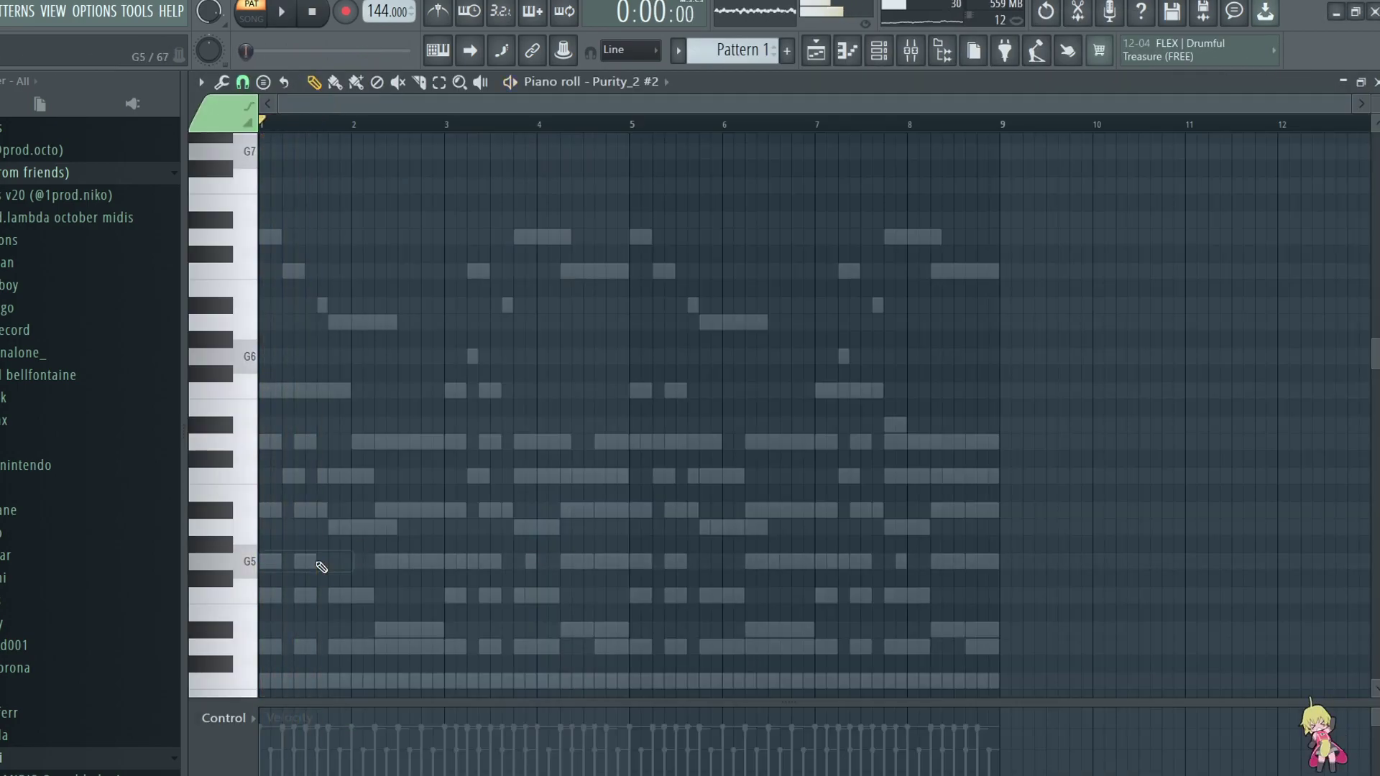
pyautogui.moveTo(350, 562); pyautogui.dragTo(299, 573)
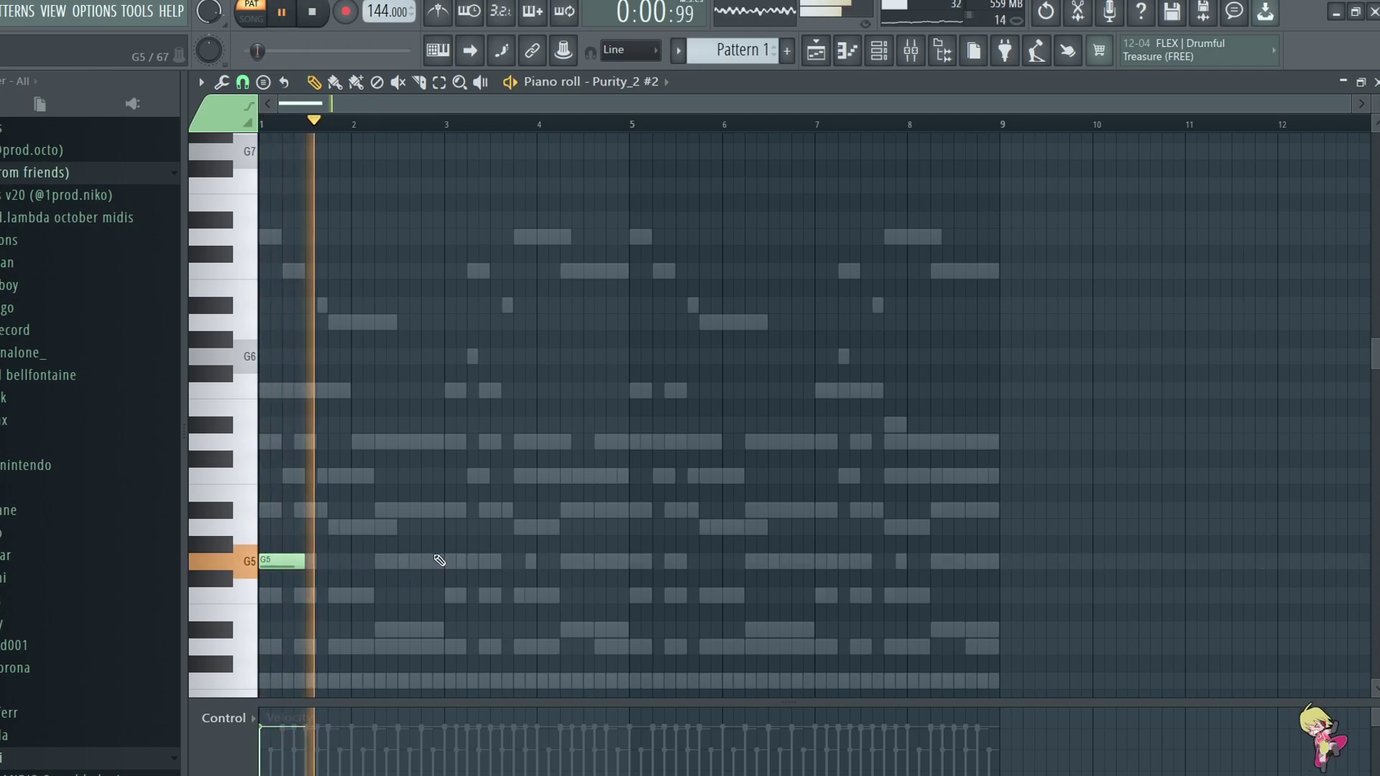
pyautogui.scroll(-4, 487, 394)
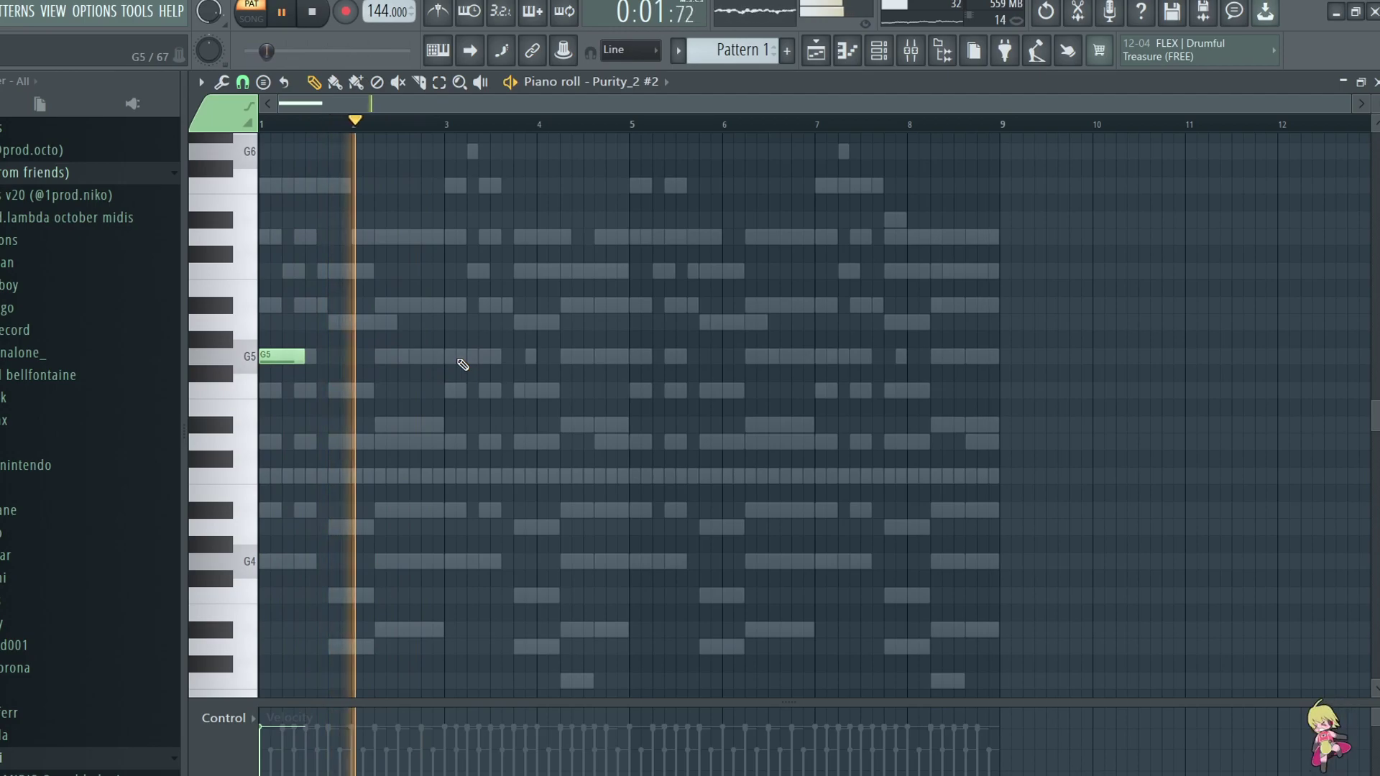
pyautogui.click(457, 356)
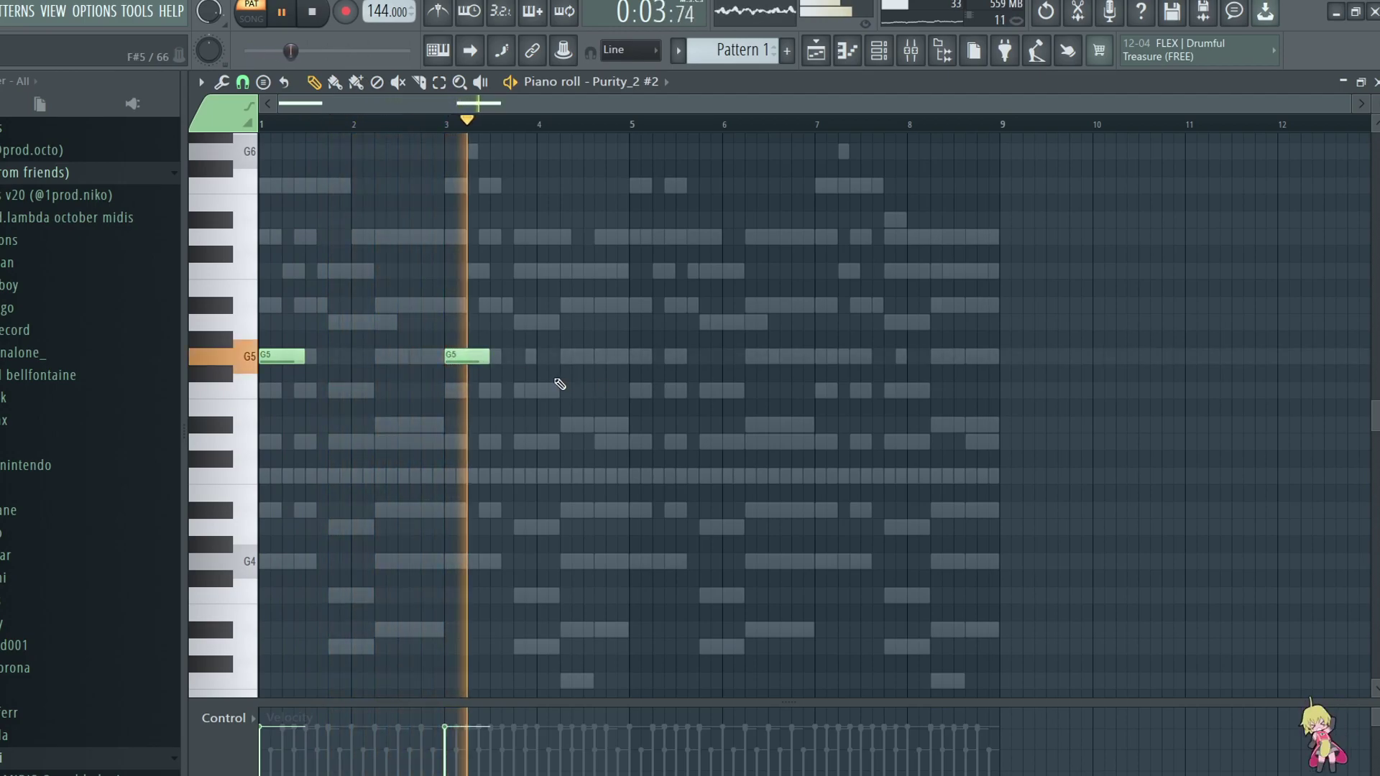
pyautogui.click(552, 394)
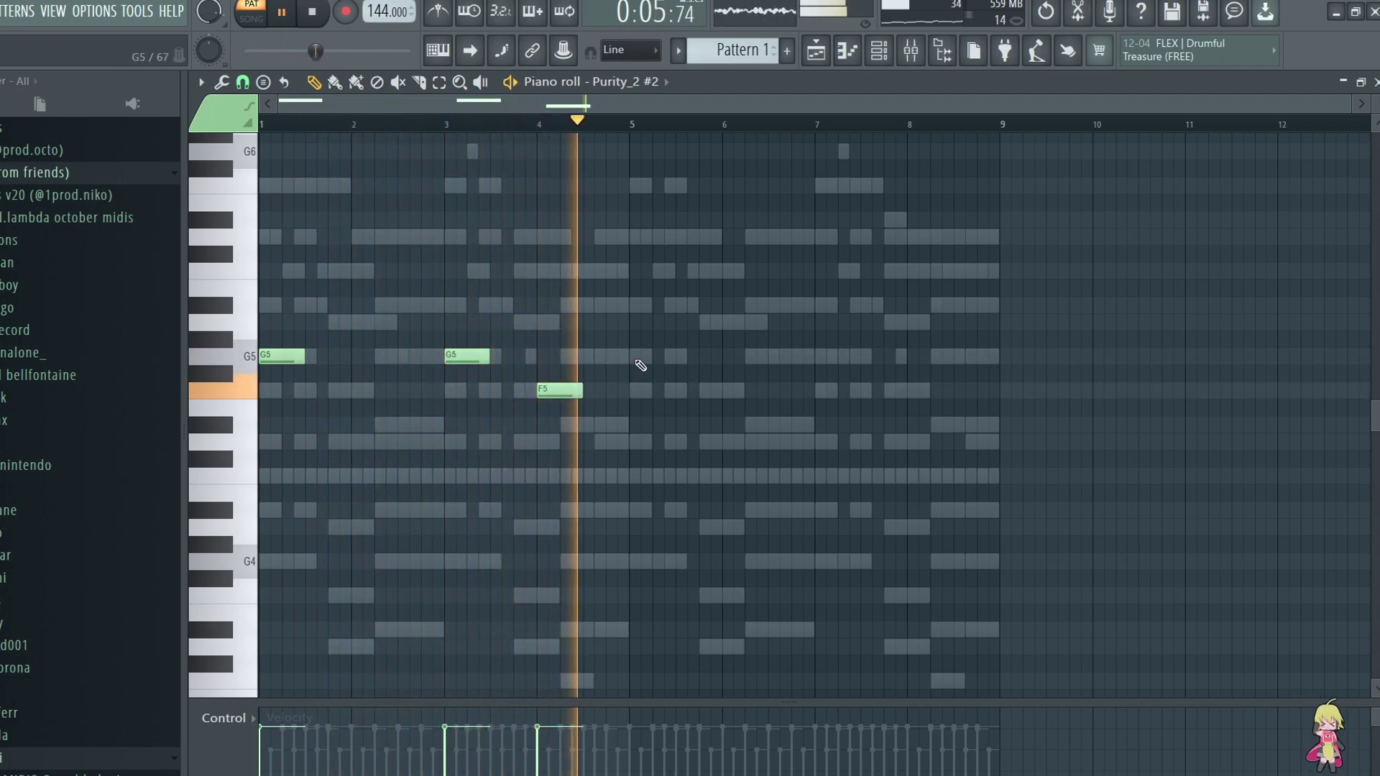
pyautogui.press('space')
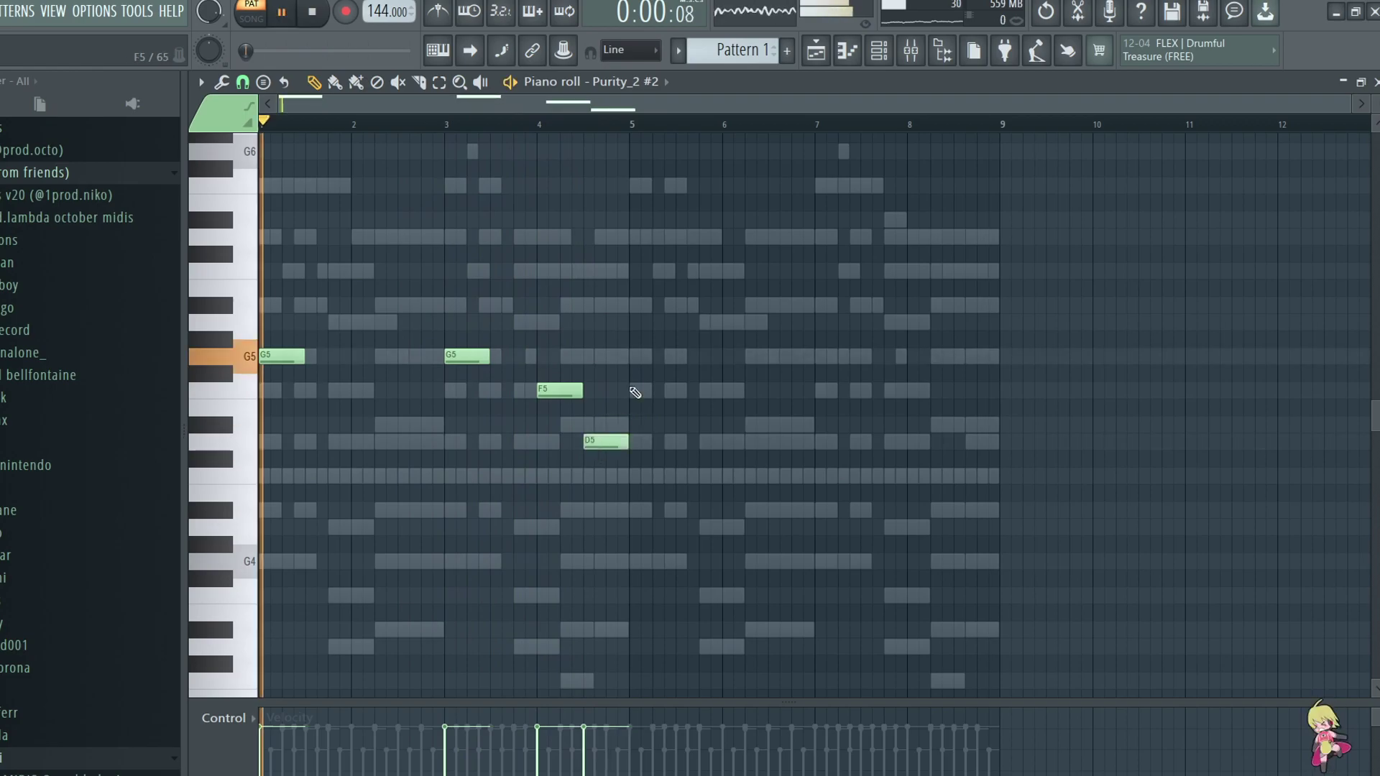
# Duplicate the second Purity_2 channel's four-bar phrase into bars 5–8
pyautogui.click(636, 357)
pyautogui.rightClick(635, 360)
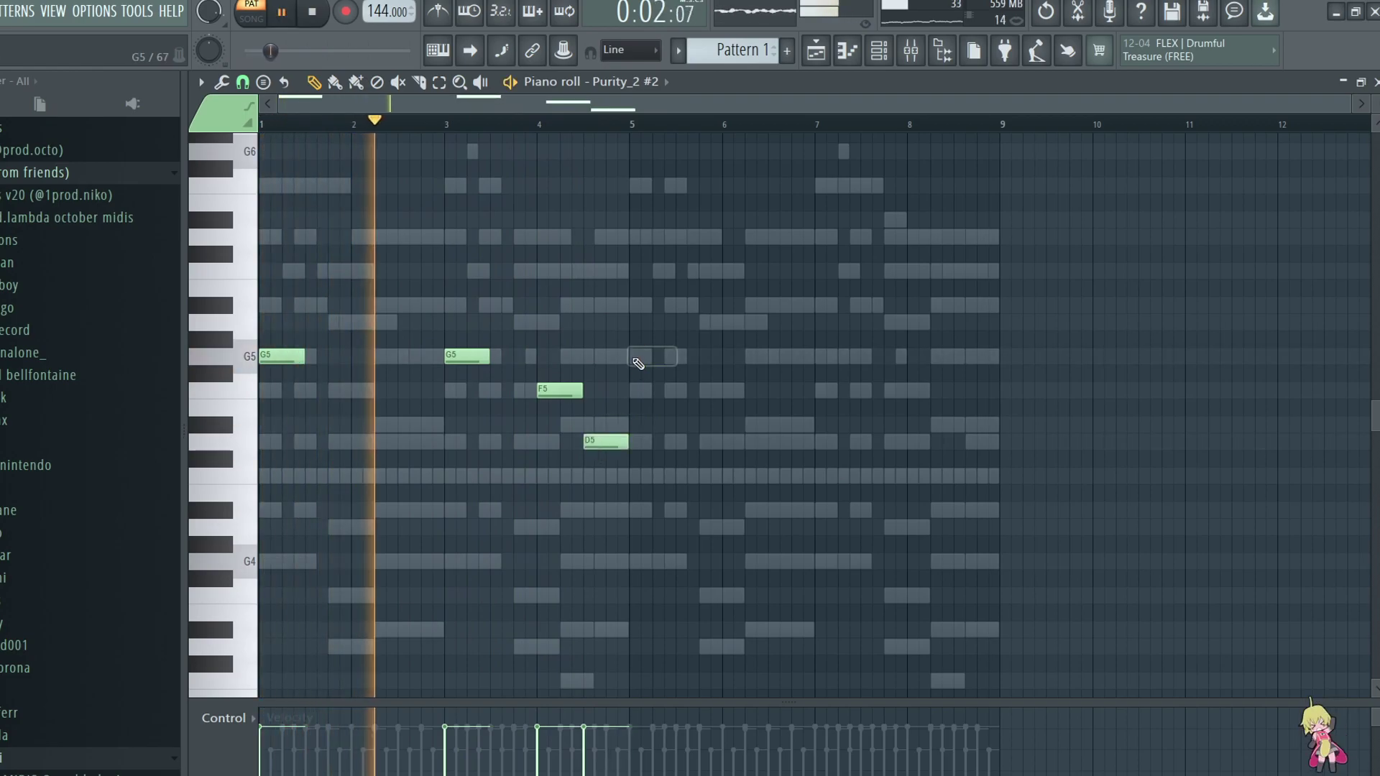
pyautogui.hotkey('ctrl', 'b')
# Add a third Purity_2 channel with four short D6 notes ending bar 1, and three short C6 notes plus a D6 ending bar 2
pyautogui.click(879, 50)
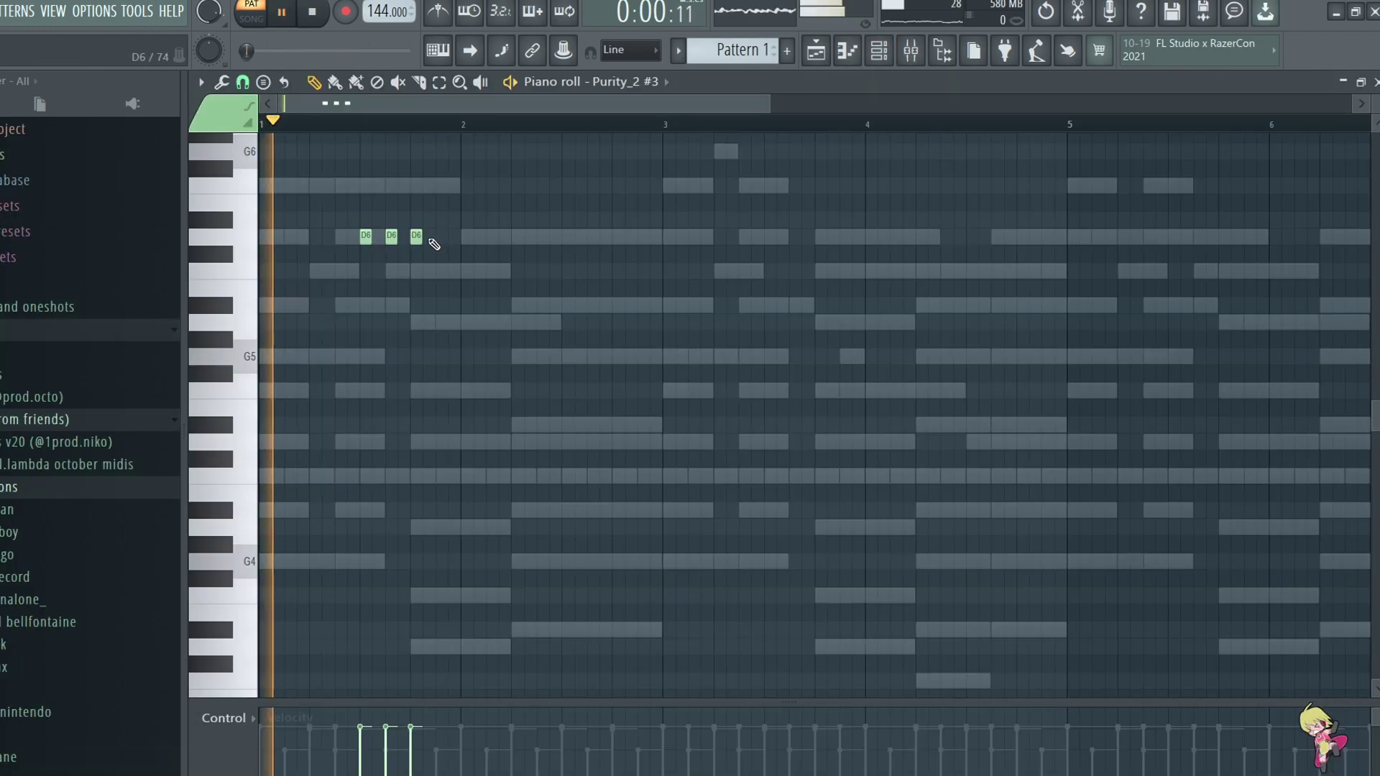
pyautogui.click(436, 238)
pyautogui.click(442, 236)
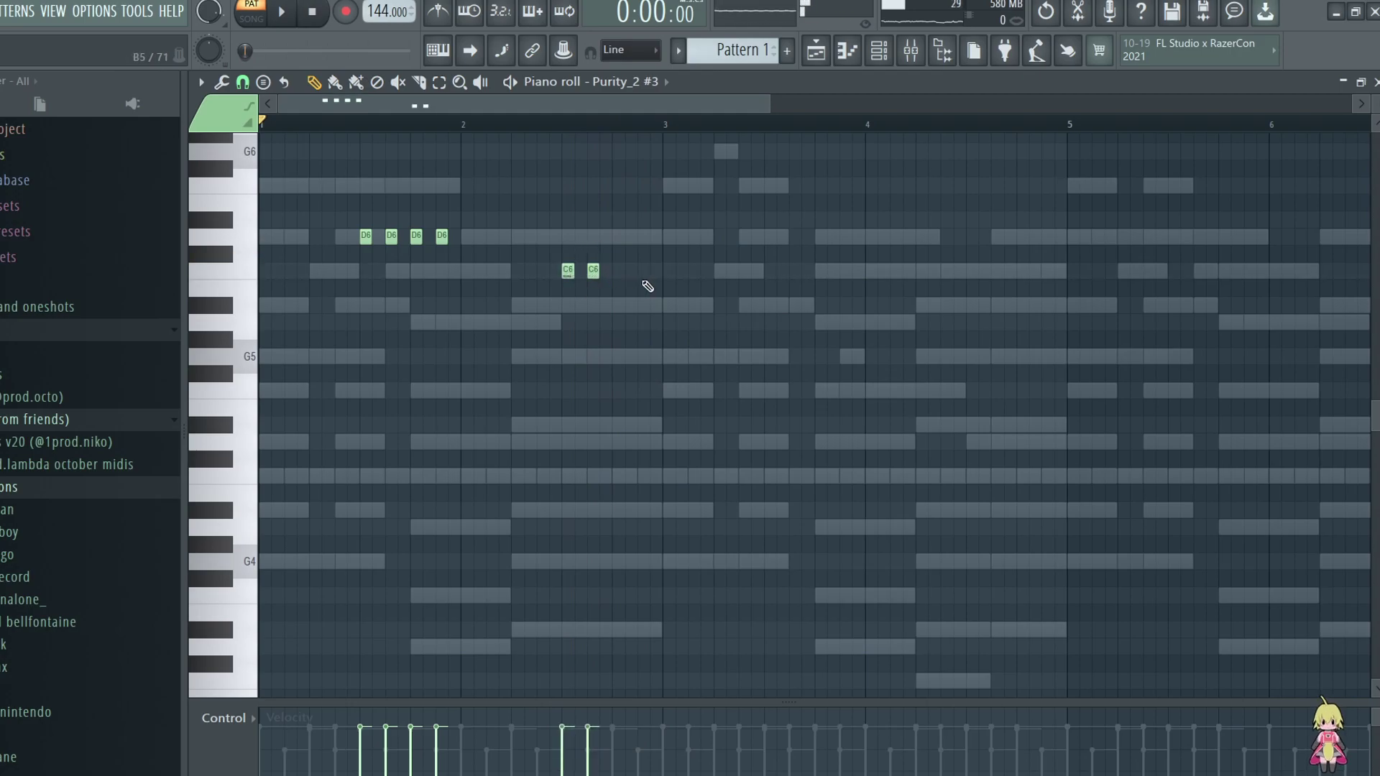
# Duplicate the two-bar phrase into bars 3–4 and change the last D6 of bar 2 to C6
pyautogui.hotkey('ctrl', 'a')
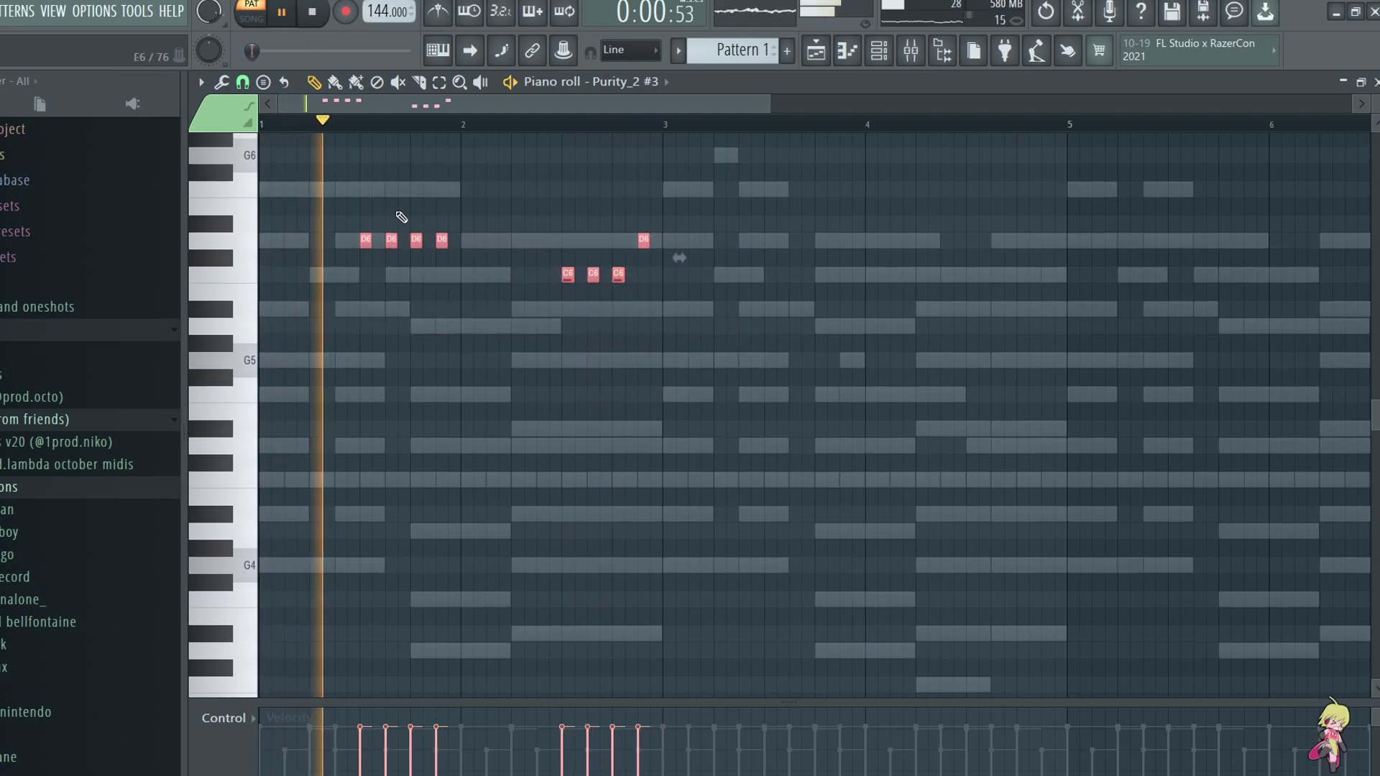
pyautogui.hotkey('ctrl', 'b')
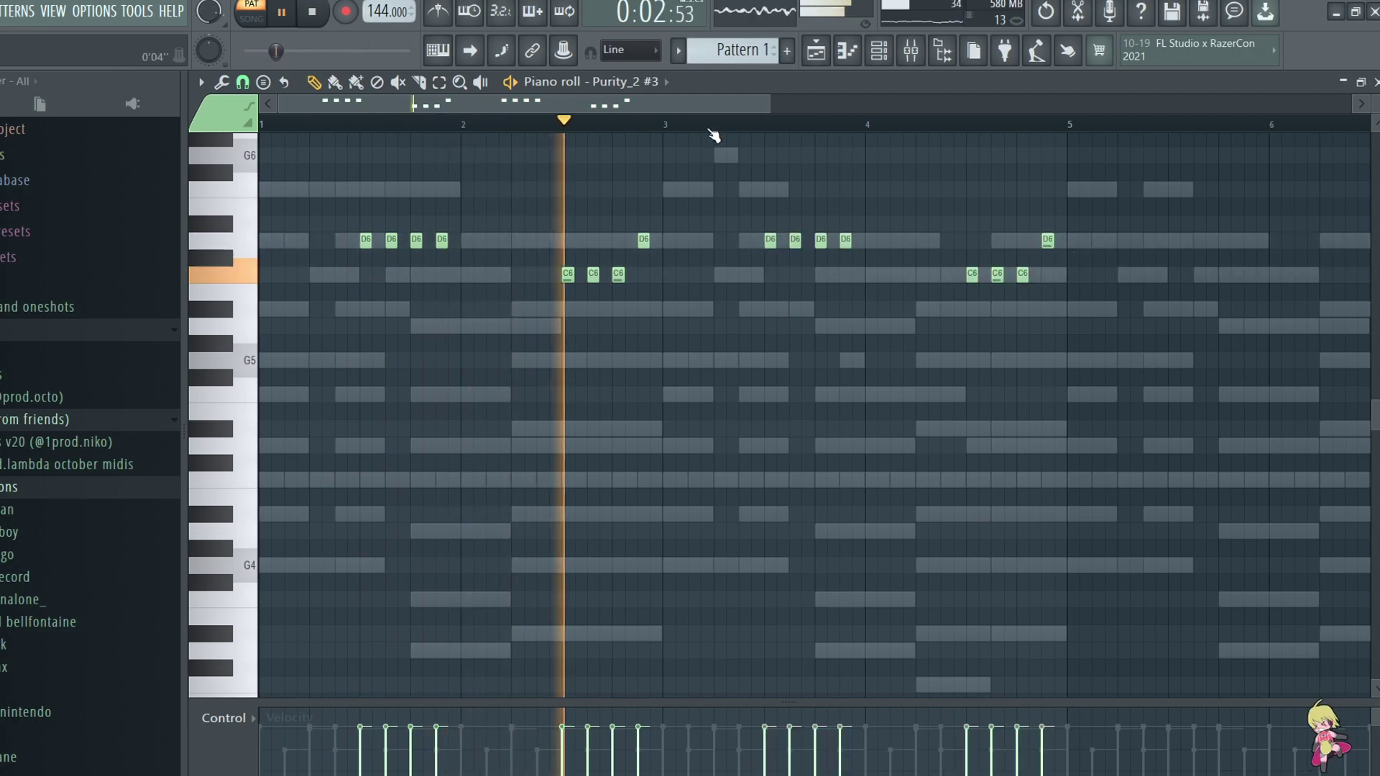
pyautogui.scroll(-4, 724, 123)
pyautogui.hotkey('ctrl', 'a')
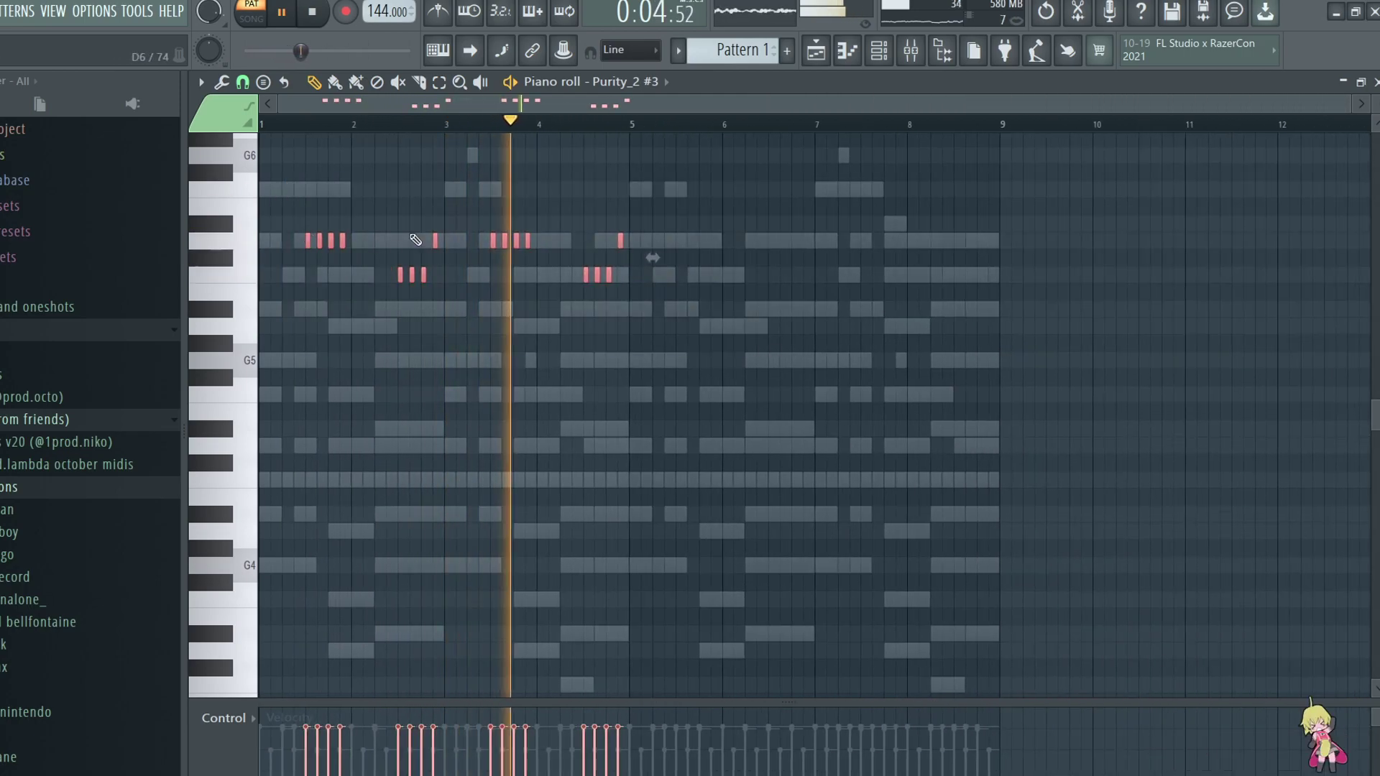
pyautogui.moveTo(503, 300); pyautogui.dragTo(377, 266)
pyautogui.press('space')
pyautogui.click(436, 241)
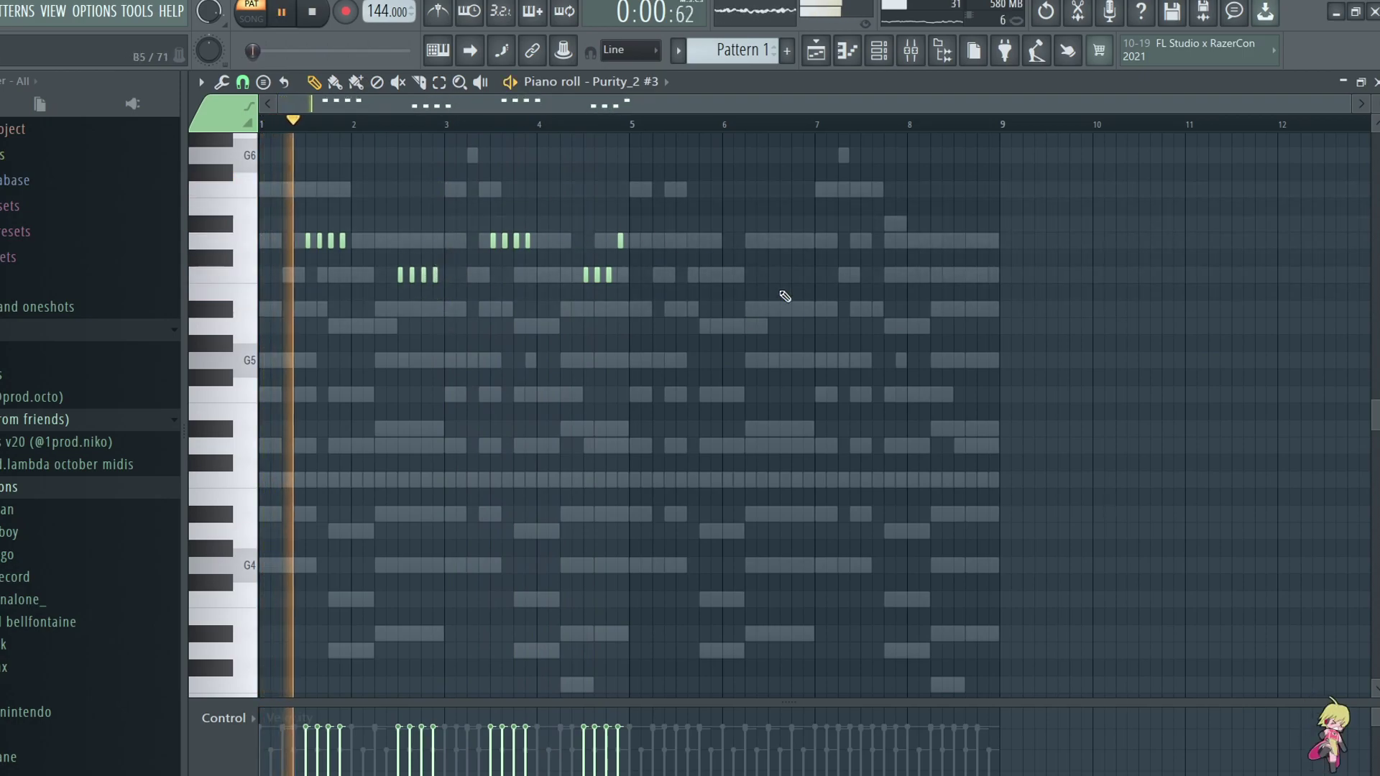
# Duplicate the third Purity_2 channel's four-bar pattern into bars 5–8
pyautogui.hotkey('ctrl', 'a')
pyautogui.hotkey('ctrl', 'b')
pyautogui.moveTo(676, 249); pyautogui.dragTo(734, 249)
pyautogui.hotkey('ctrl', 'd')
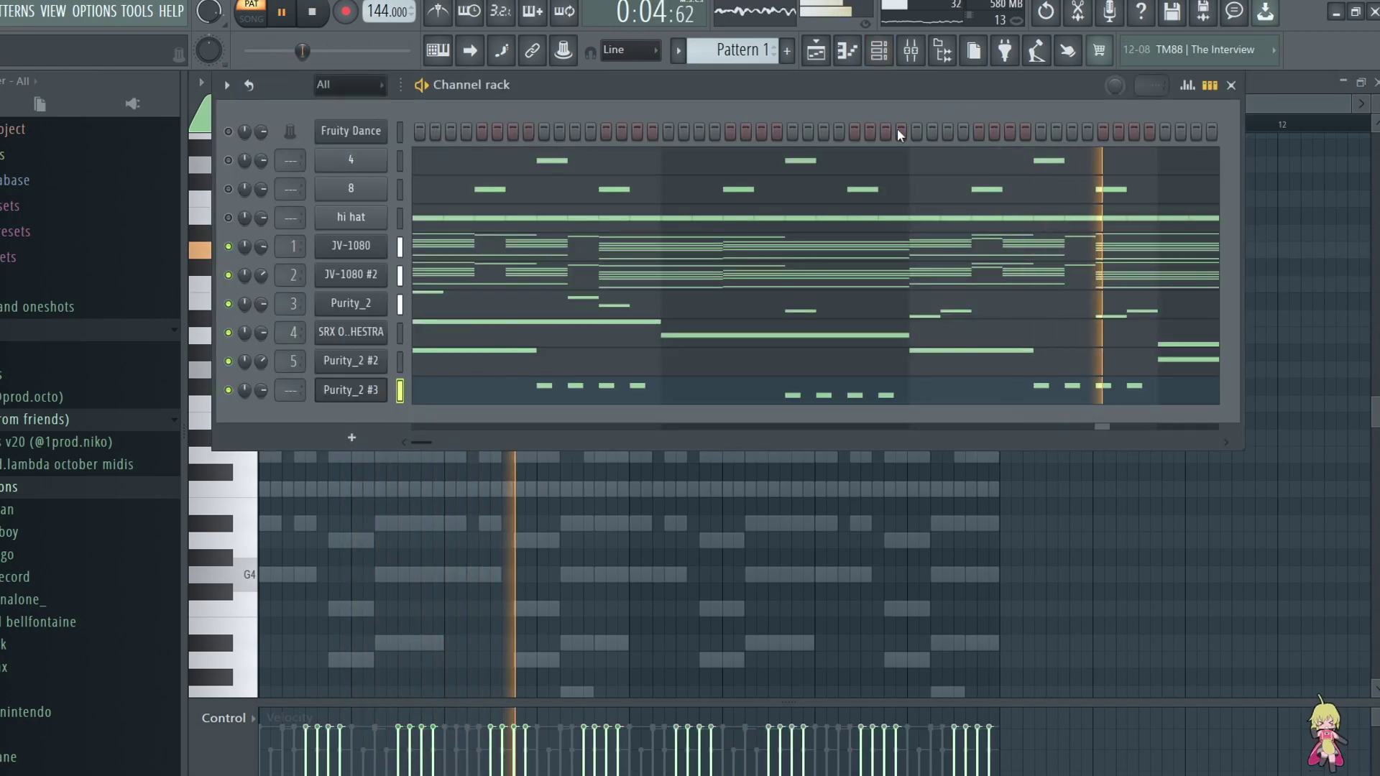
# Add a Serum channel and place a short F6, a longer F6 and an overlapping D6 note in bar 1
pyautogui.press('F9')
pyautogui.click(523, 245)
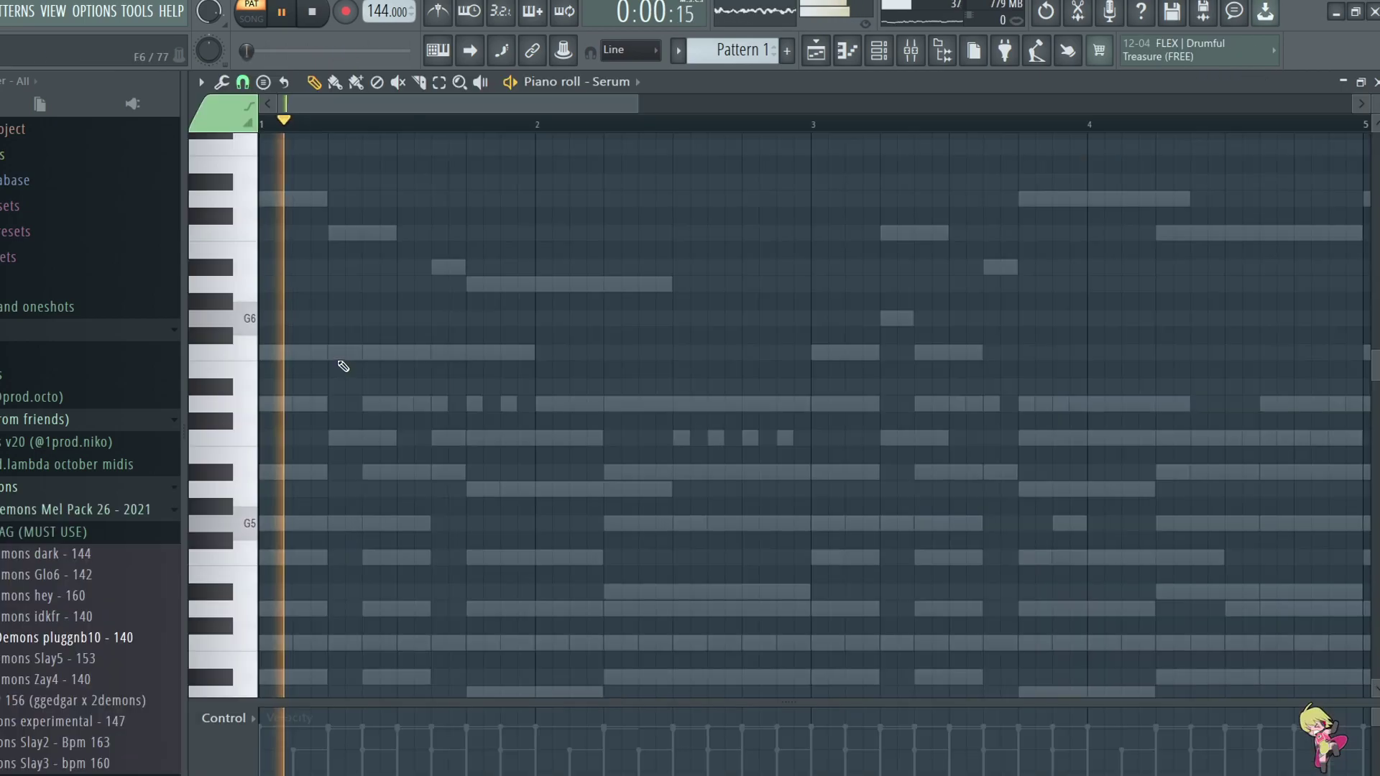
pyautogui.press('space')
pyautogui.click(371, 353)
pyautogui.press('space')
pyautogui.click(376, 355)
pyautogui.press('space')
pyautogui.click(429, 406)
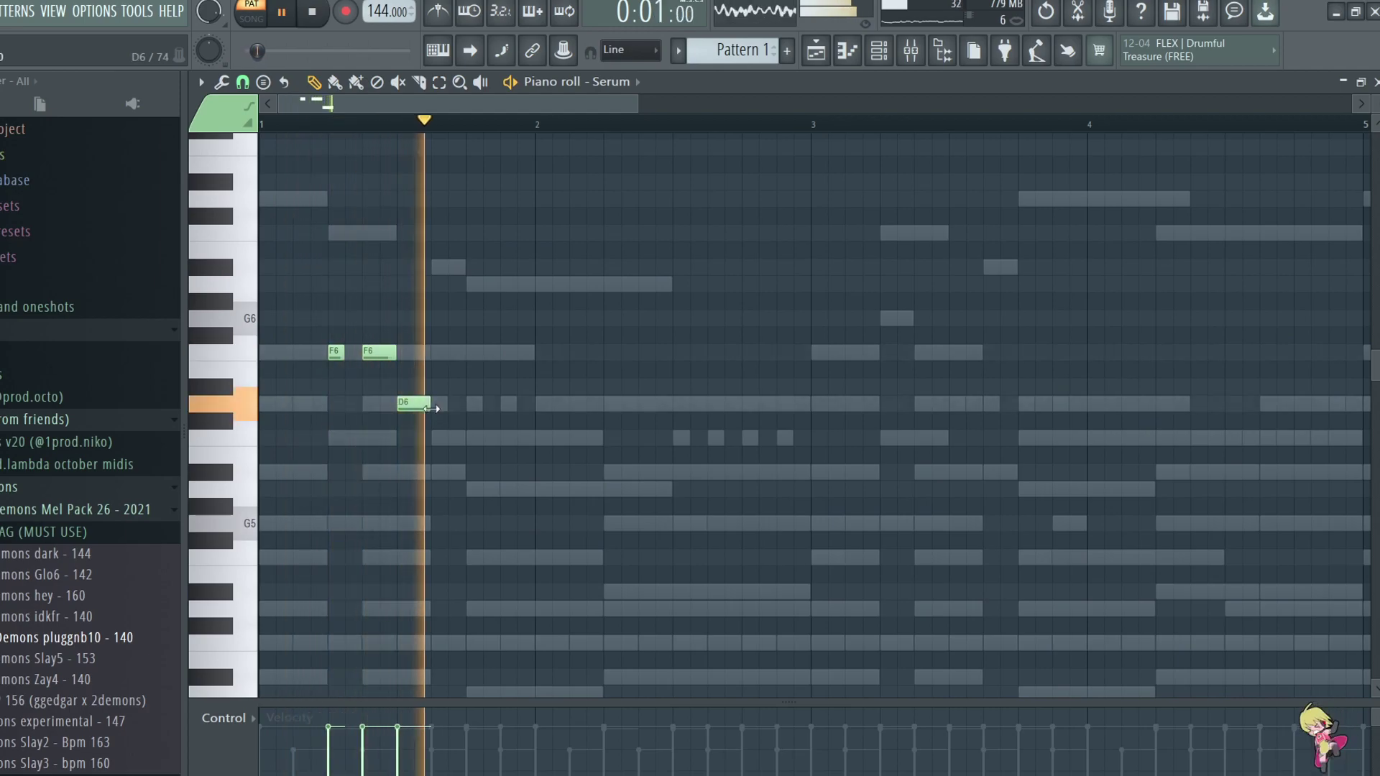
pyautogui.moveTo(454, 411); pyautogui.dragTo(436, 411)
pyautogui.press('space')
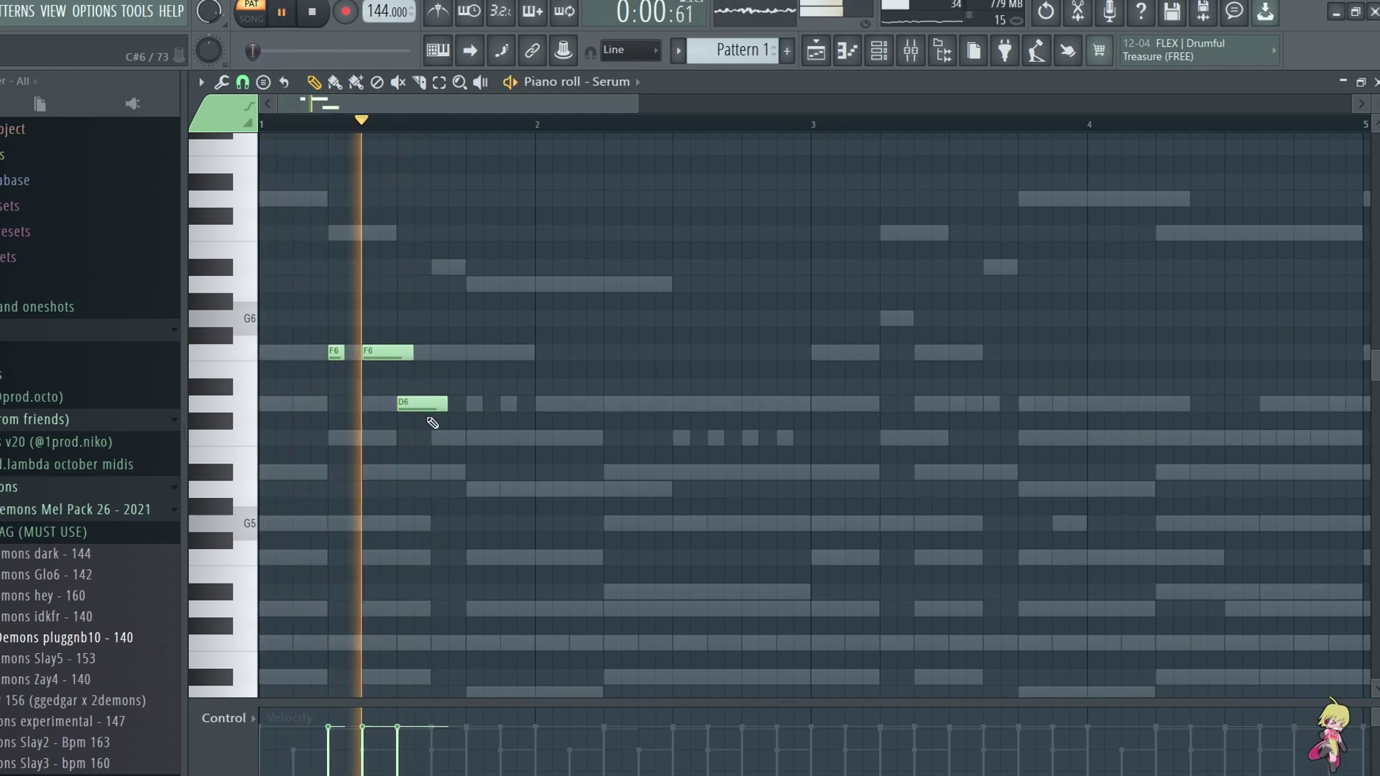
# Add a C6 note near the end of bar 1, shift it across into bar 2 and lengthen the D6 to overlap it
pyautogui.click(478, 437)
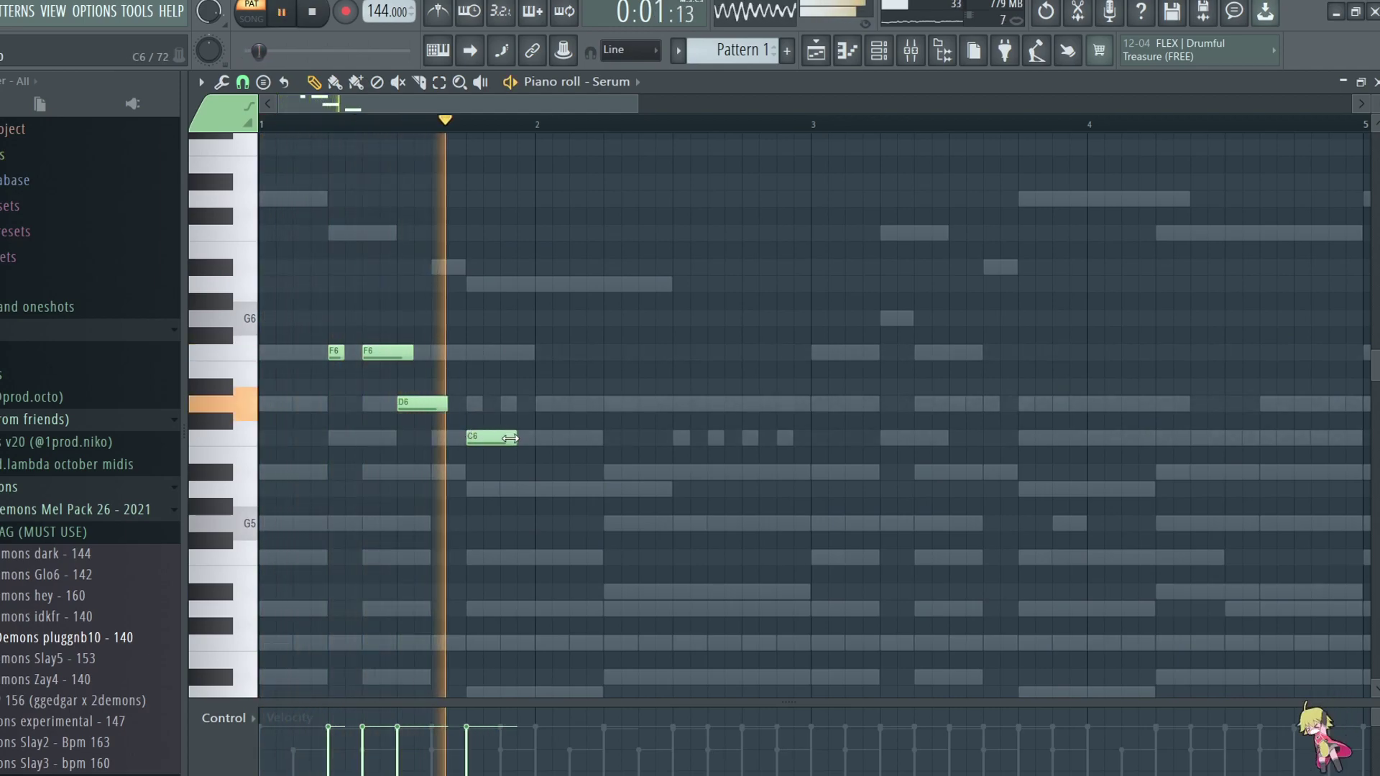
pyautogui.press('space')
pyautogui.press('space')
pyautogui.press('space')
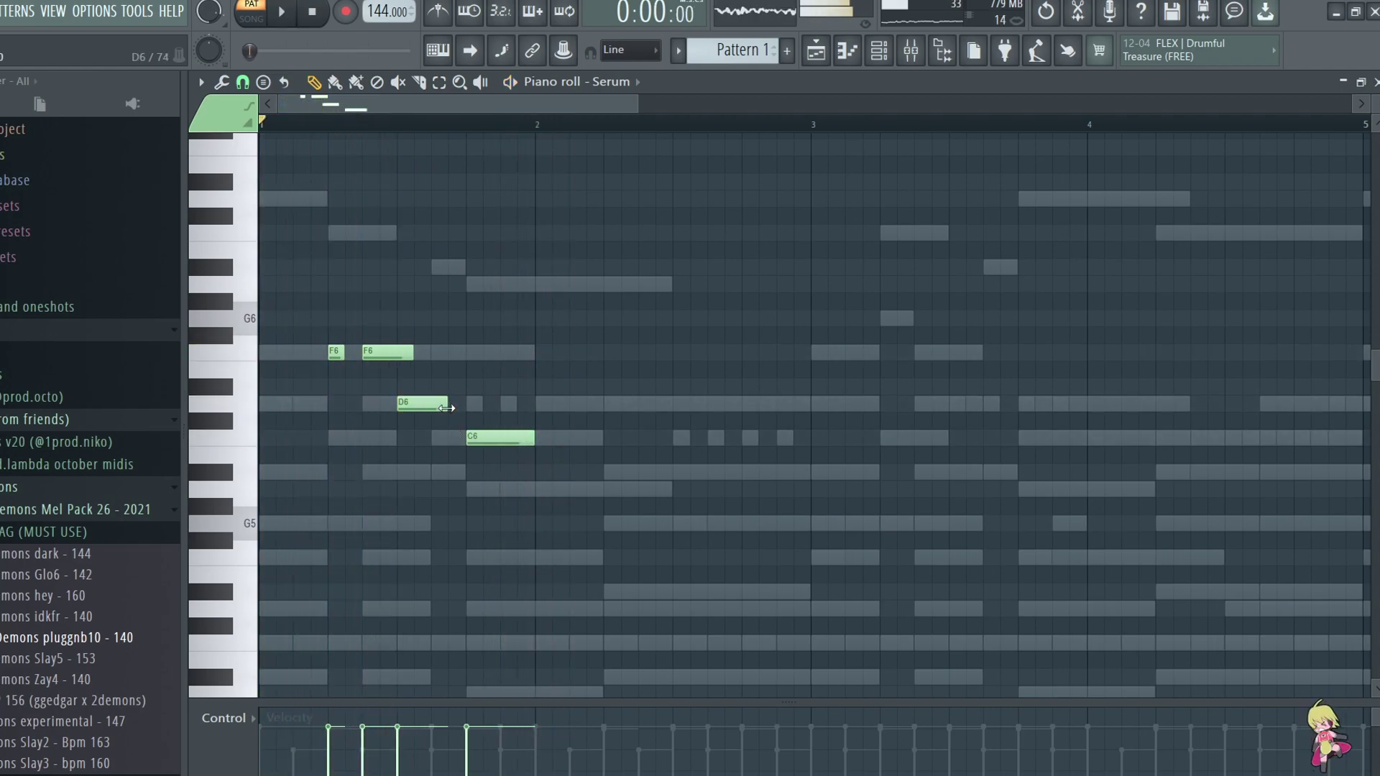
pyautogui.press('space')
pyautogui.moveTo(467, 436); pyautogui.dragTo(516, 403)
# Place A#5, C6, A#5, C6 and D6 notes through bar 2, with the final D6 crossing into bar 3
pyautogui.press('space')
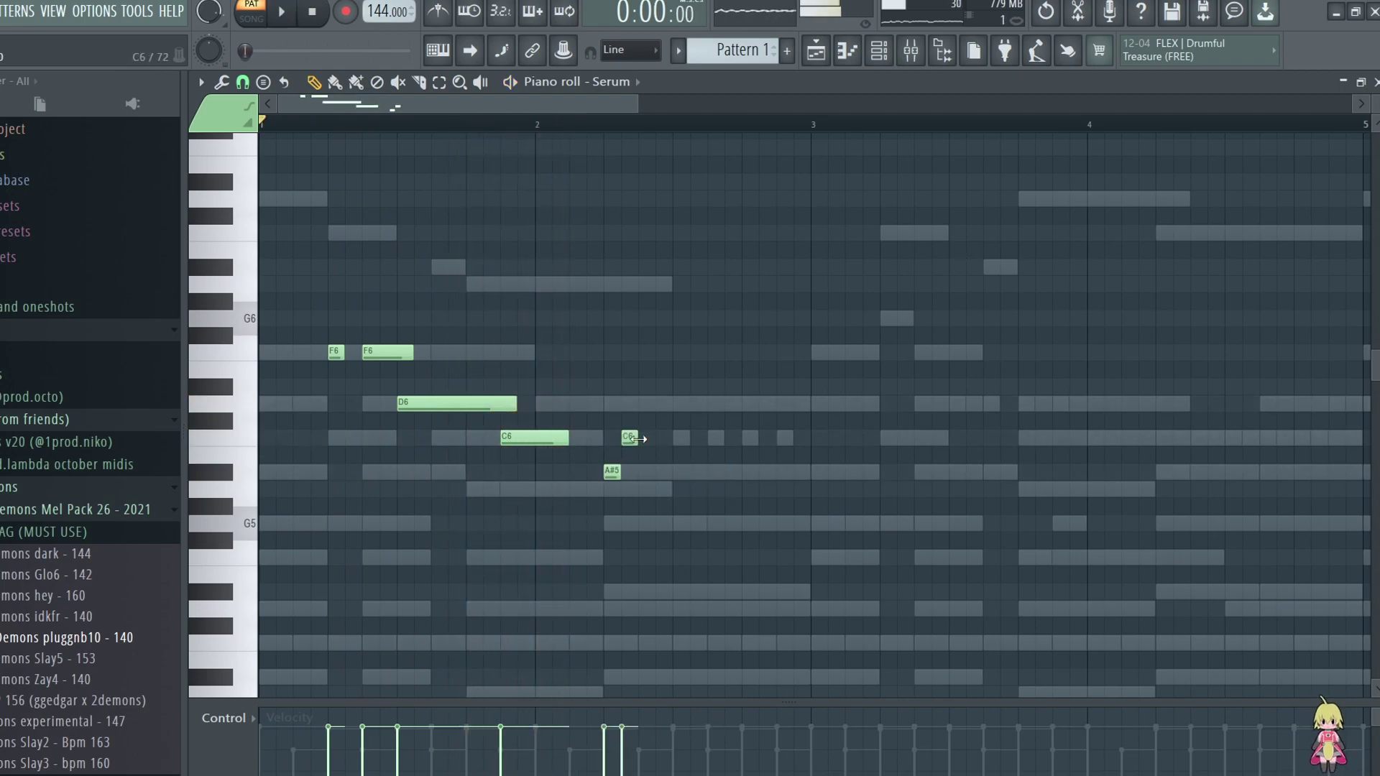
pyautogui.moveTo(637, 437); pyautogui.dragTo(627, 471)
pyautogui.press('space')
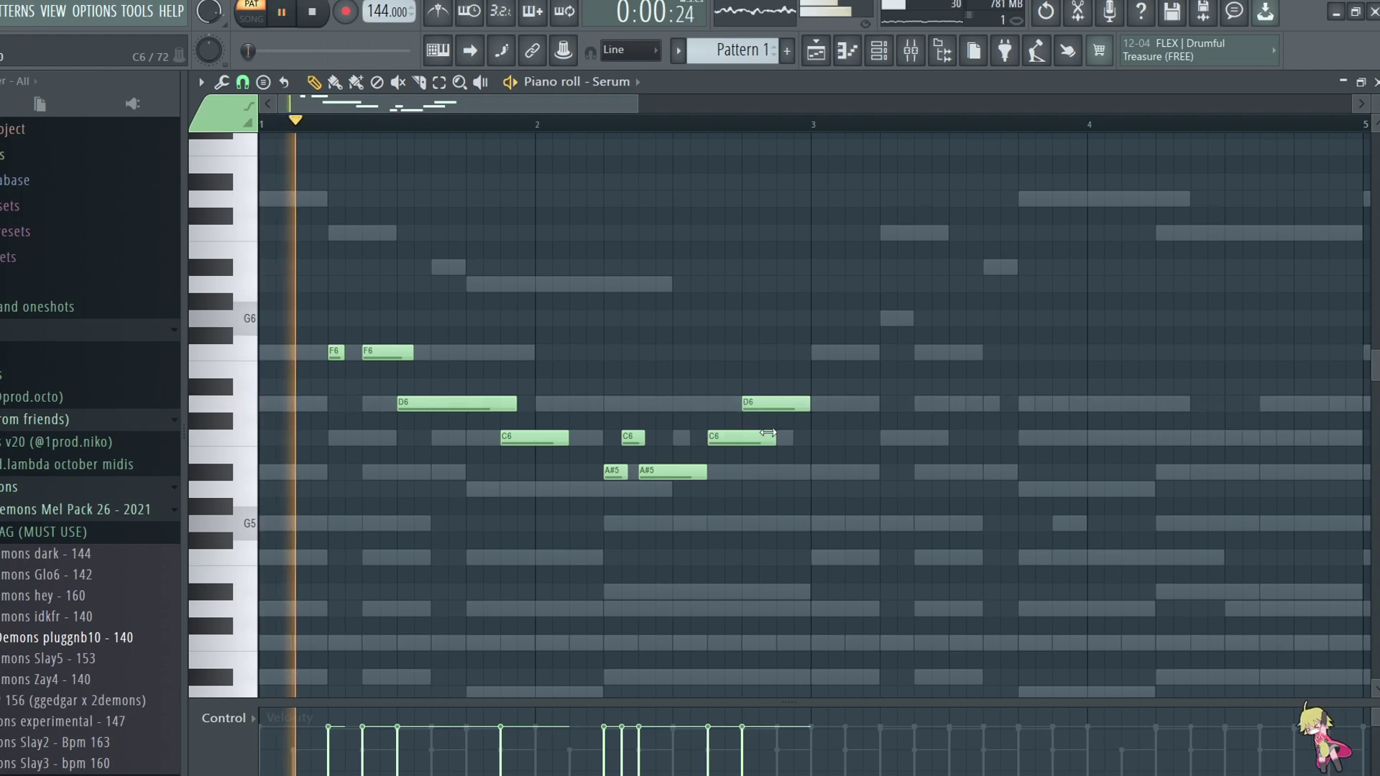
pyautogui.keyDown('ctrl'); pyautogui.scroll(-2, 616, 280); pyautogui.keyUp('ctrl')
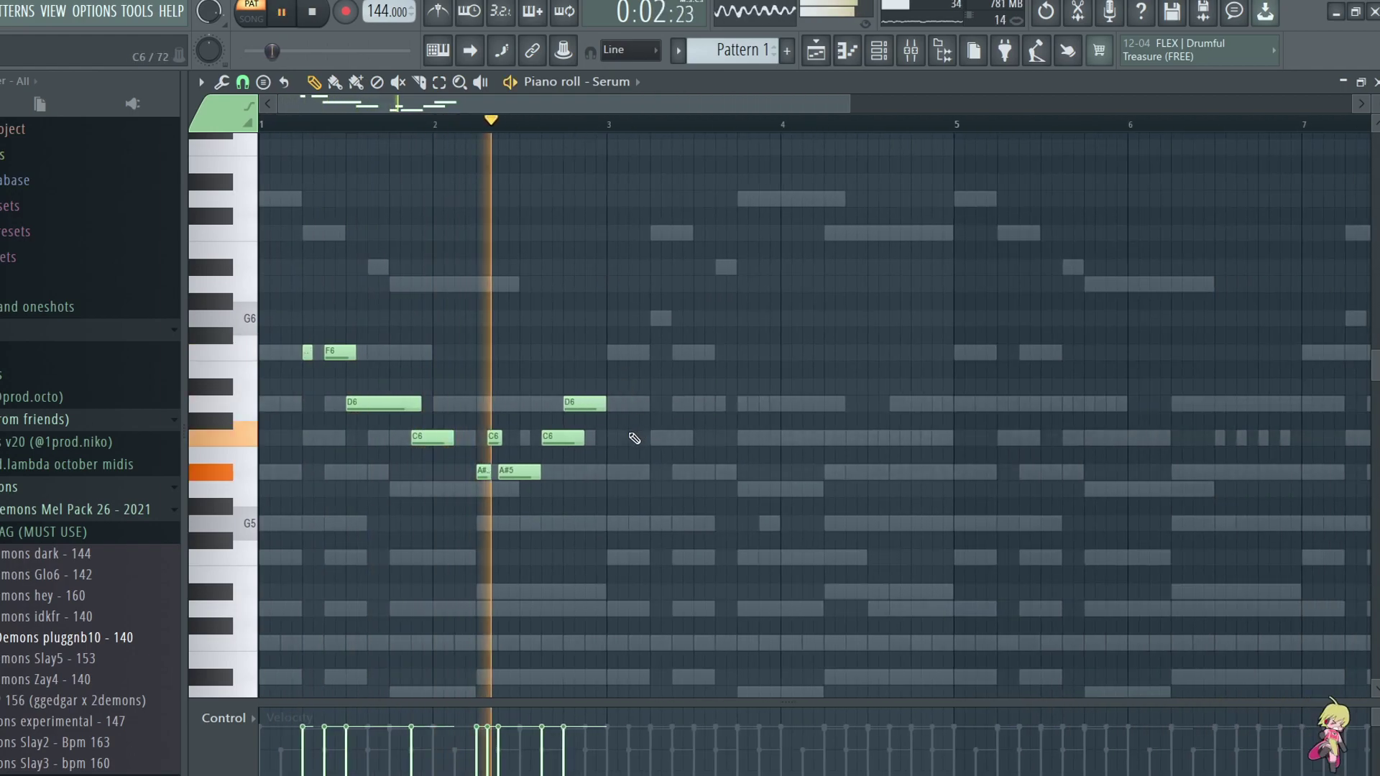
pyautogui.moveTo(586, 401); pyautogui.dragTo(597, 402)
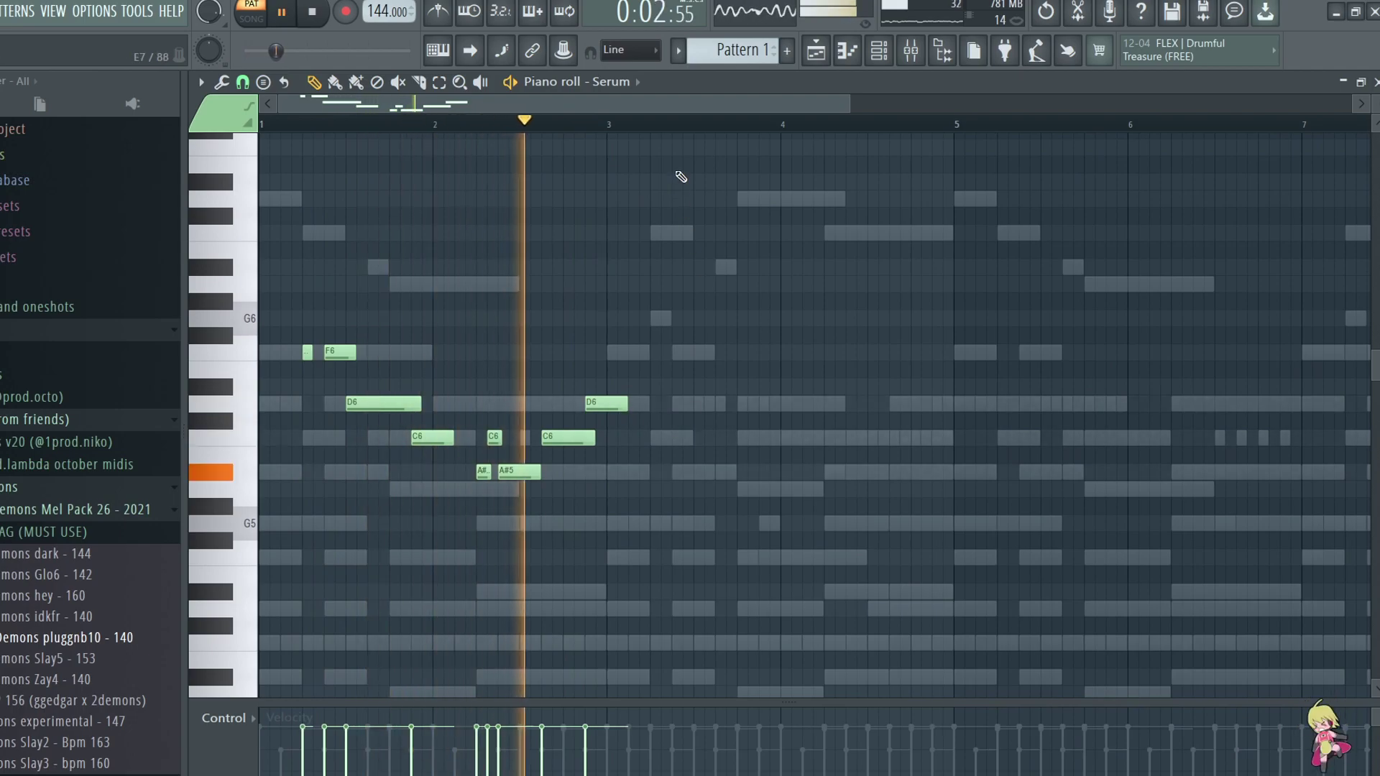
# Continue the Serum melody through bars 3–4 with two A#5 notes, then A5, F5, C6 and A#5
pyautogui.keyDown('ctrl'); pyautogui.scroll(2, 740, 129); pyautogui.keyUp('ctrl')
pyautogui.press('space')
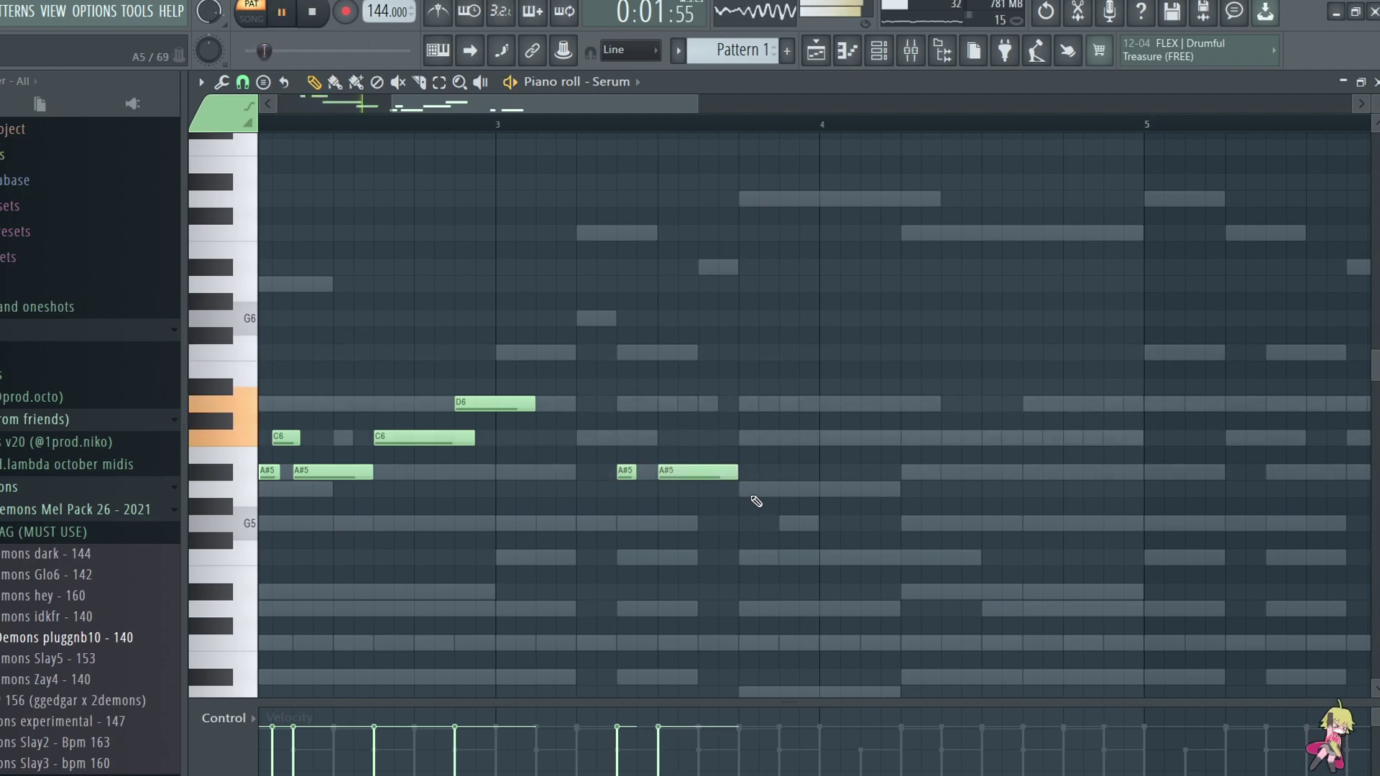
pyautogui.moveTo(746, 472); pyautogui.dragTo(841, 489)
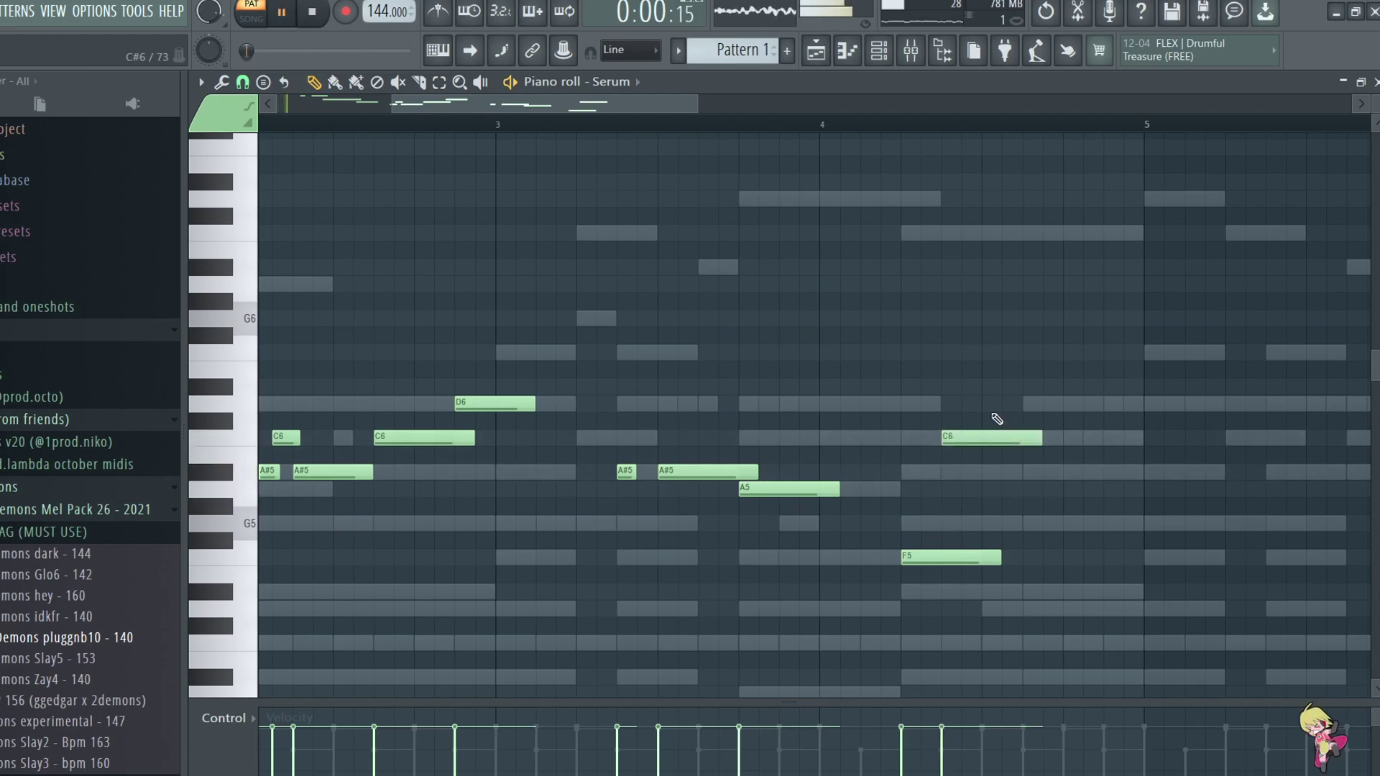
pyautogui.scroll(-3, 778, 220)
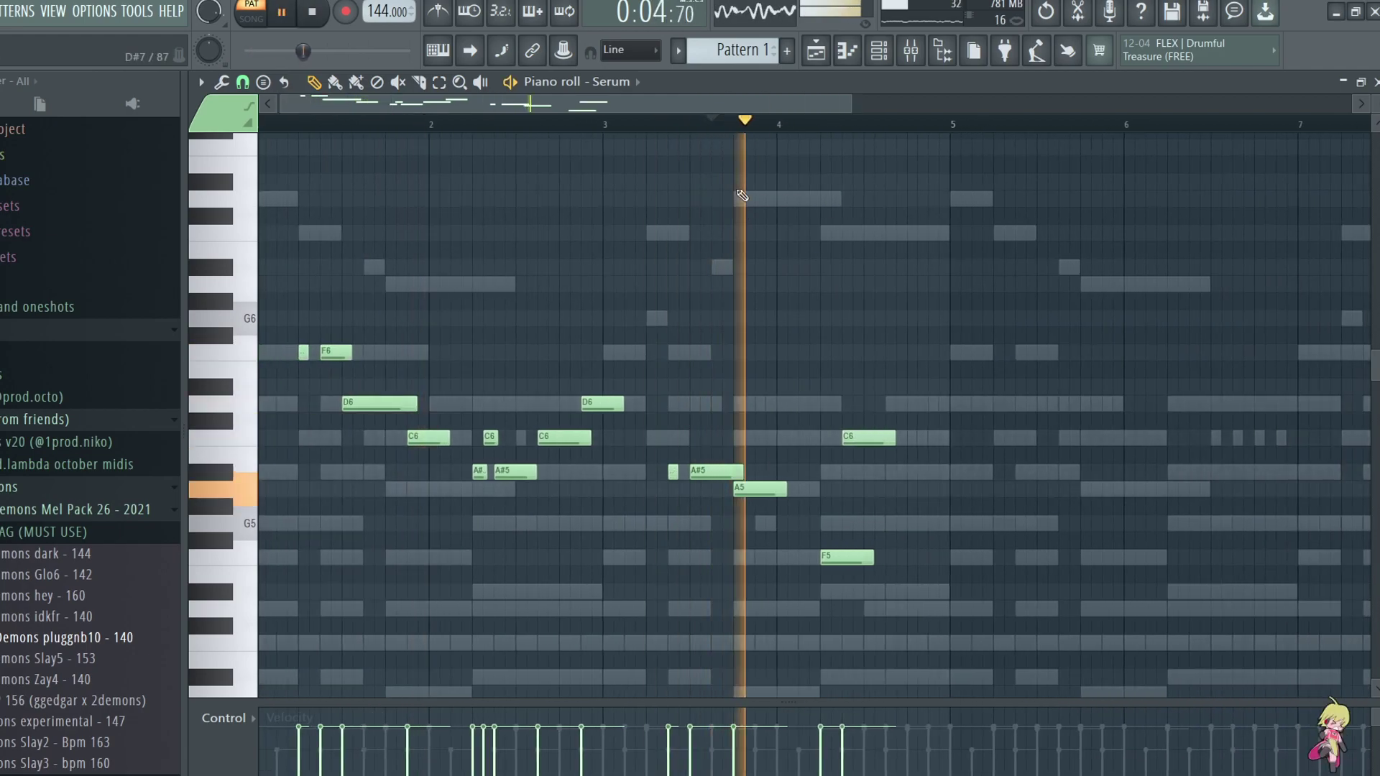
pyautogui.press('space')
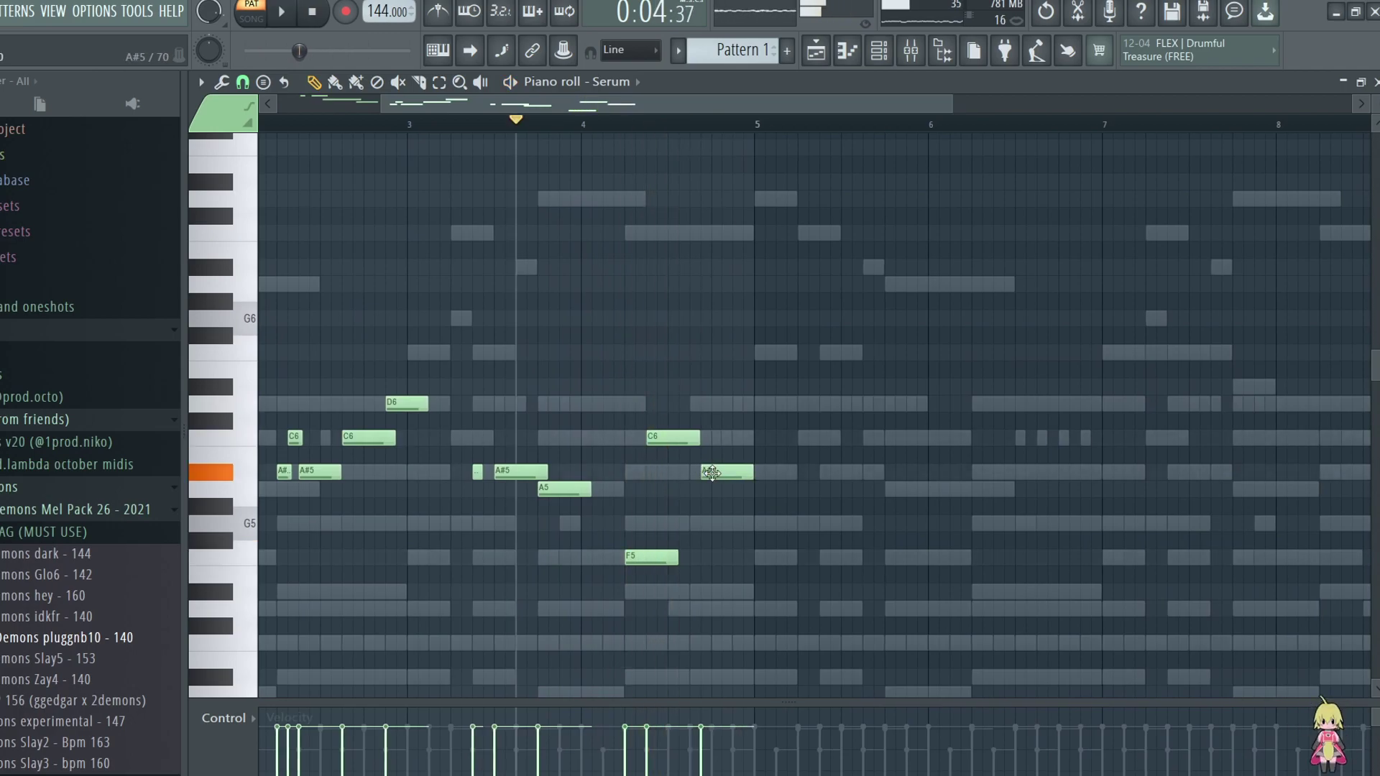
# Shift the last A#5 in bar 4 slightly earlier, then continue the Serum melody with D6, C6 and A#5 notes into bar 5
pyautogui.press('space')
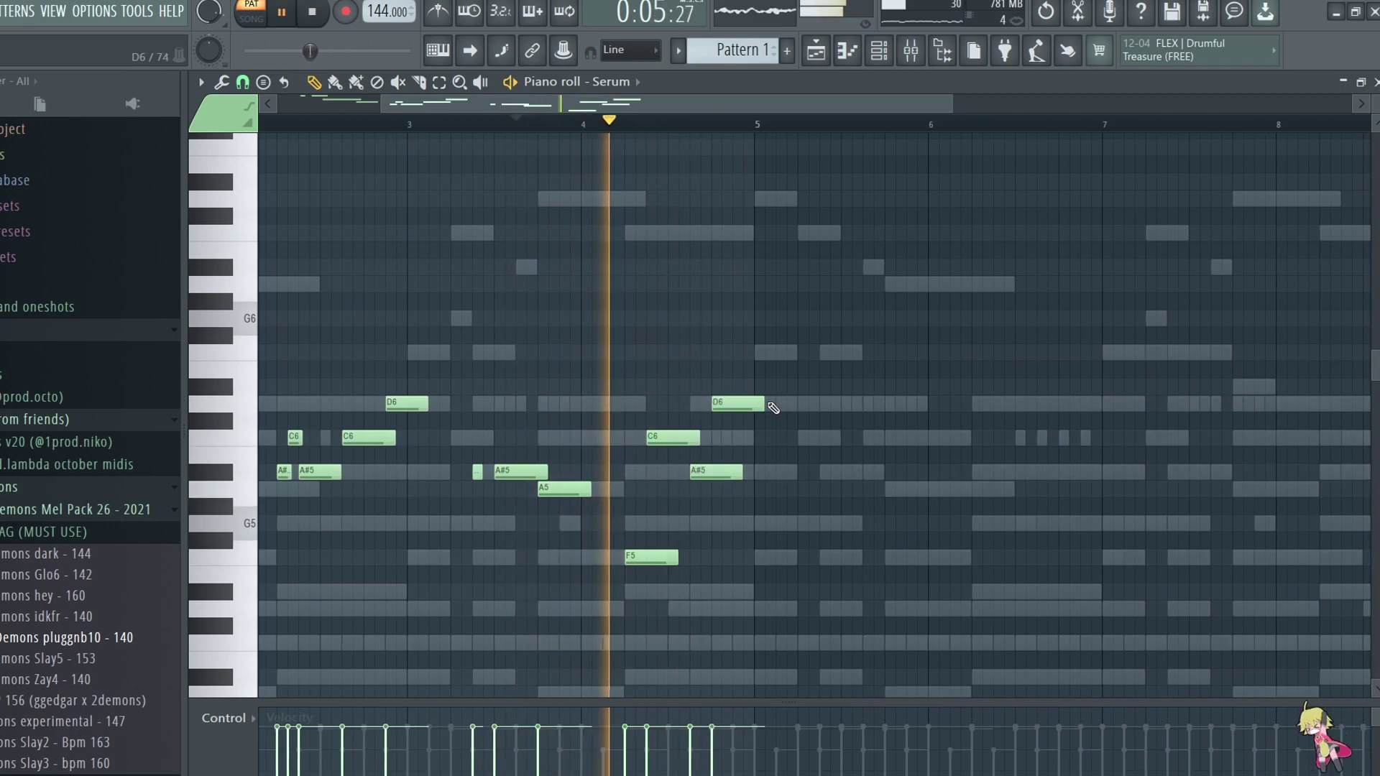
pyautogui.scroll(-3, 643, 244)
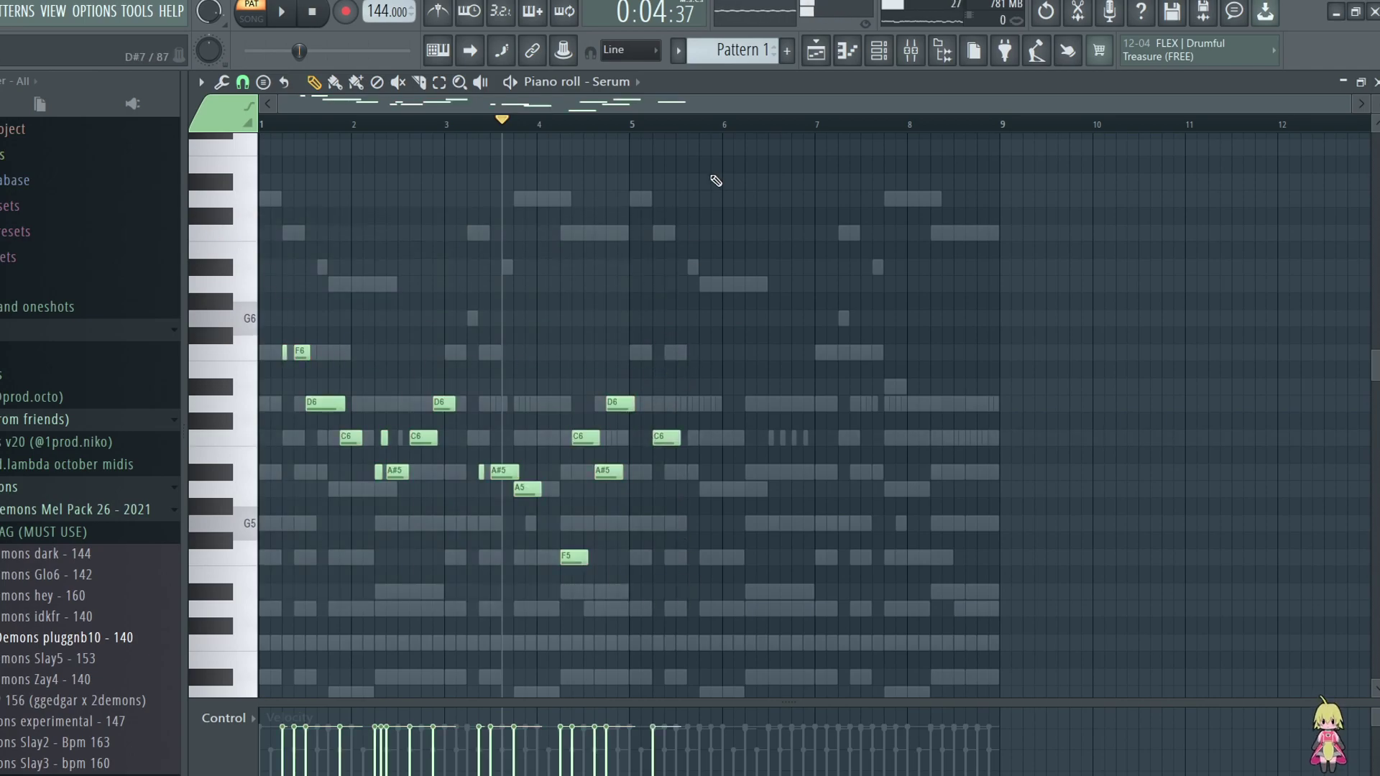
pyautogui.scroll(3, 714, 182)
pyautogui.press('space')
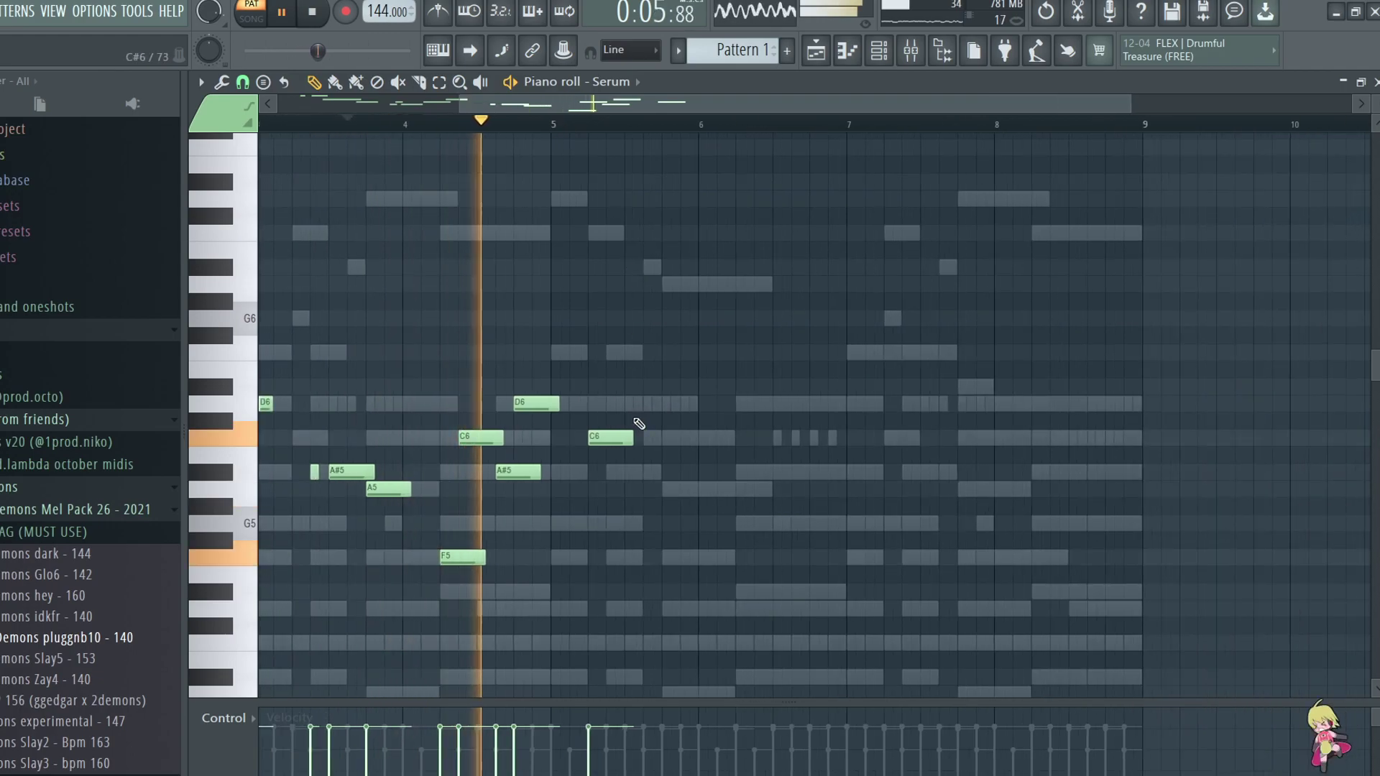
pyautogui.click(650, 473)
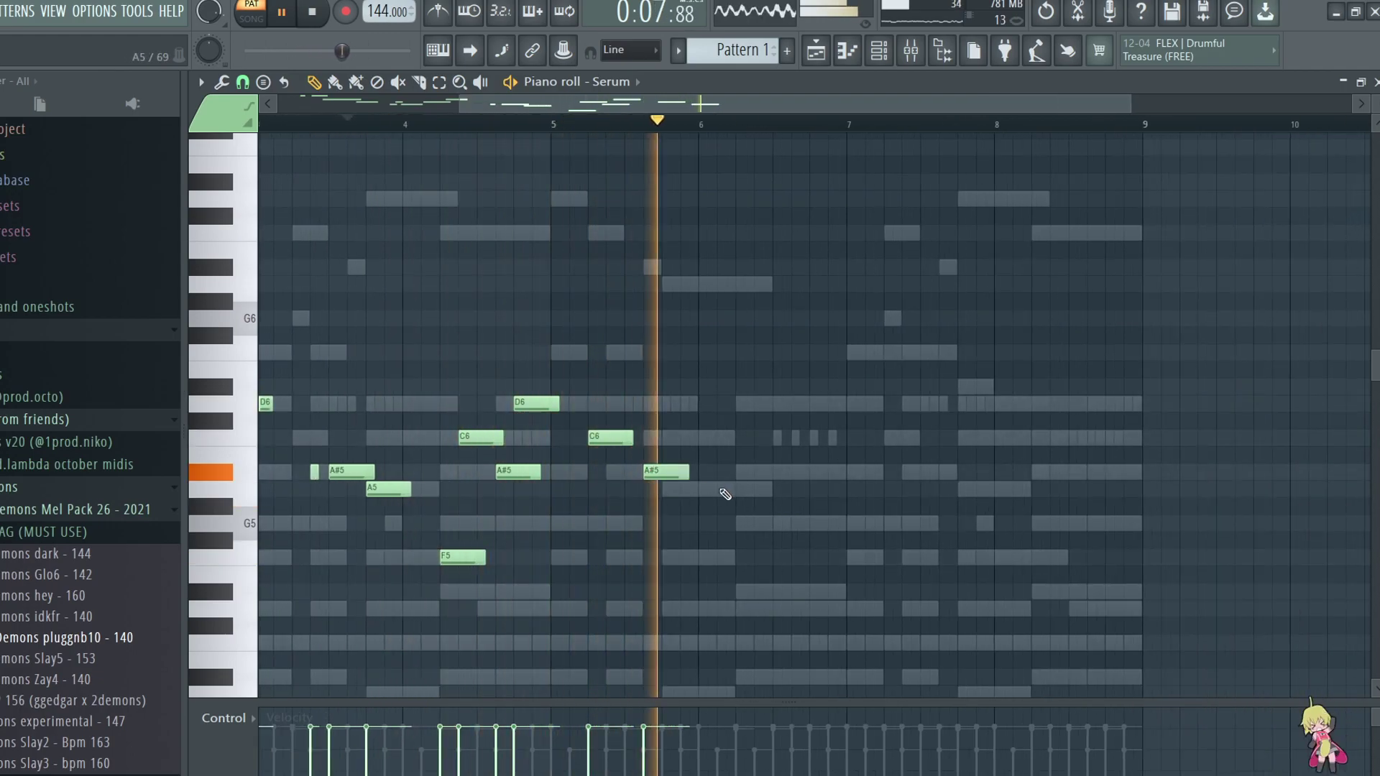
# Add an A5 at the end of bar 5, then short A#5, C6, A#5 and D6 notes across the second half of bar 6
pyautogui.click(778, 472)
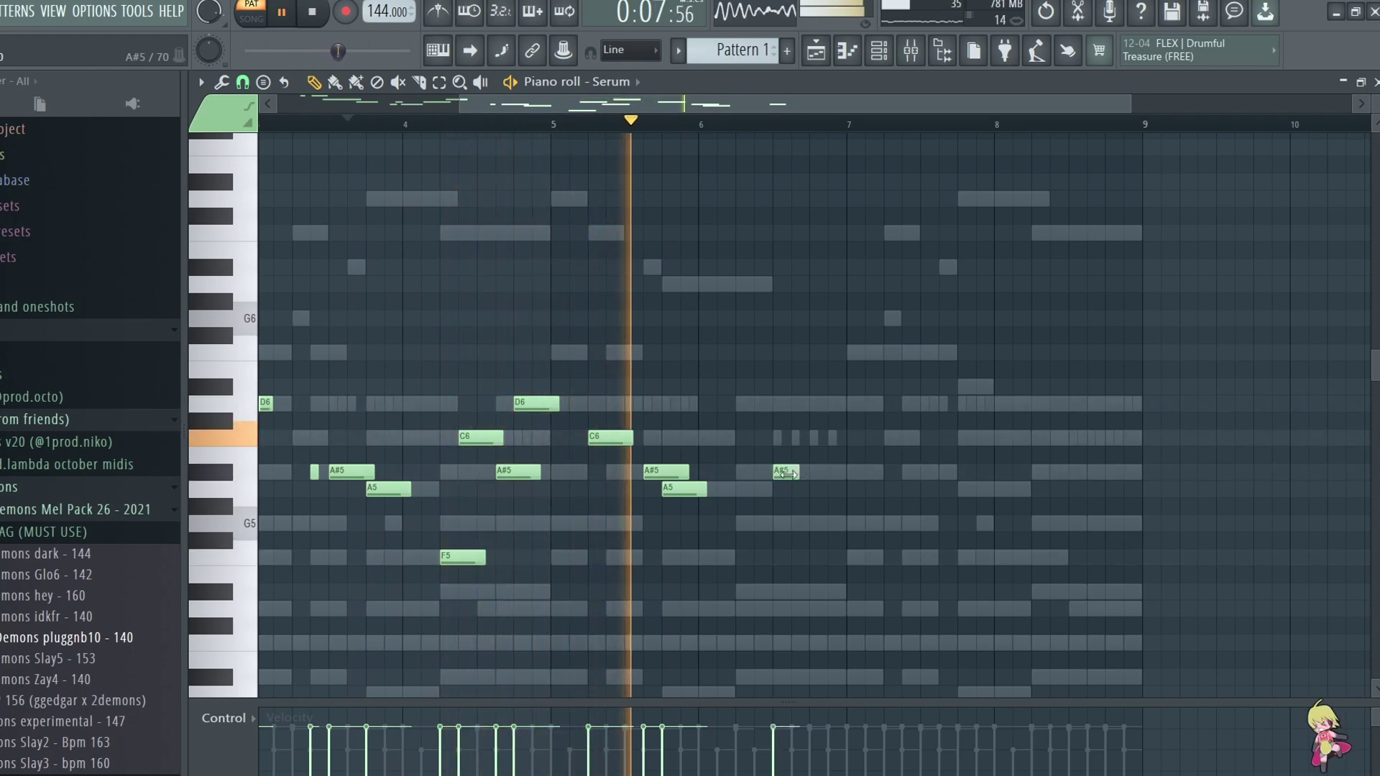
pyautogui.moveTo(811, 469); pyautogui.dragTo(775, 472)
pyautogui.click(798, 439)
pyautogui.press('space')
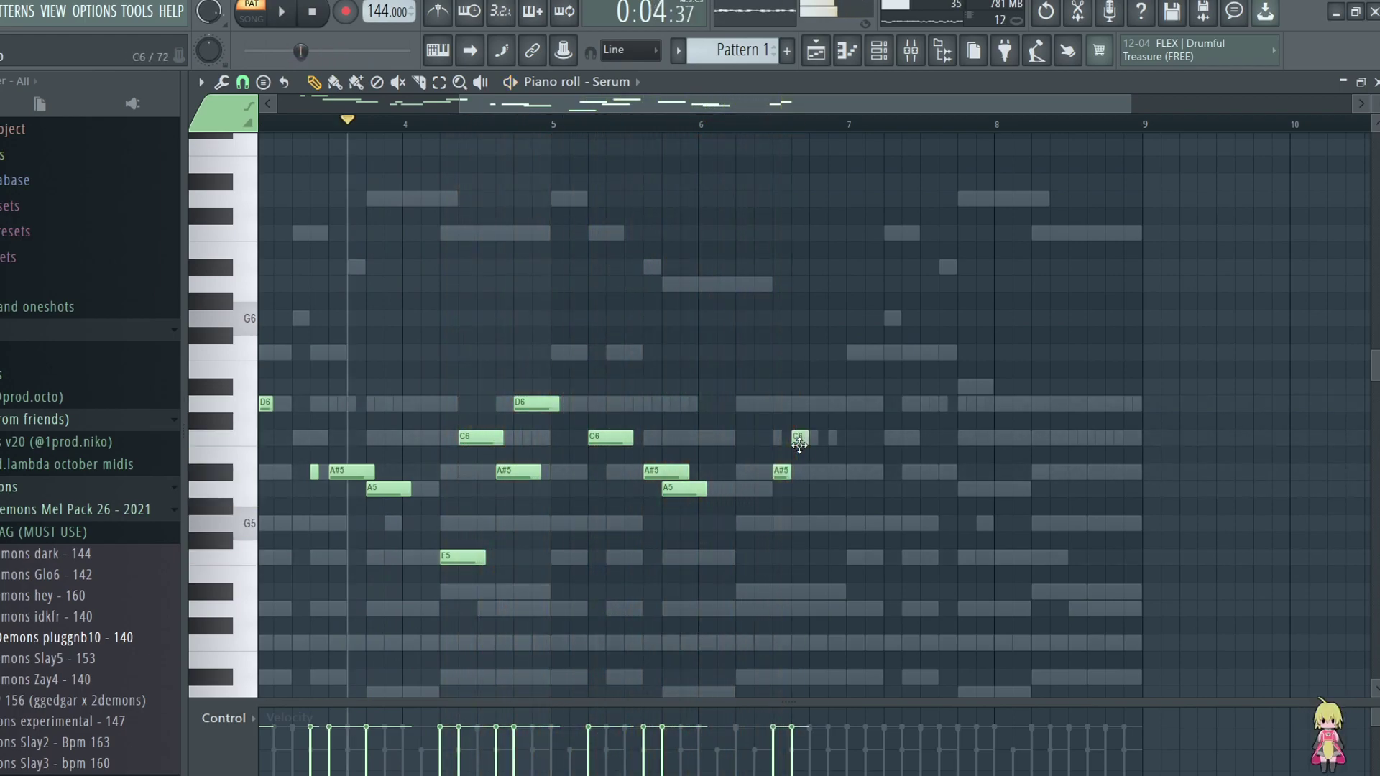
pyautogui.press('space')
pyautogui.hotkey('ctrl', 'b')
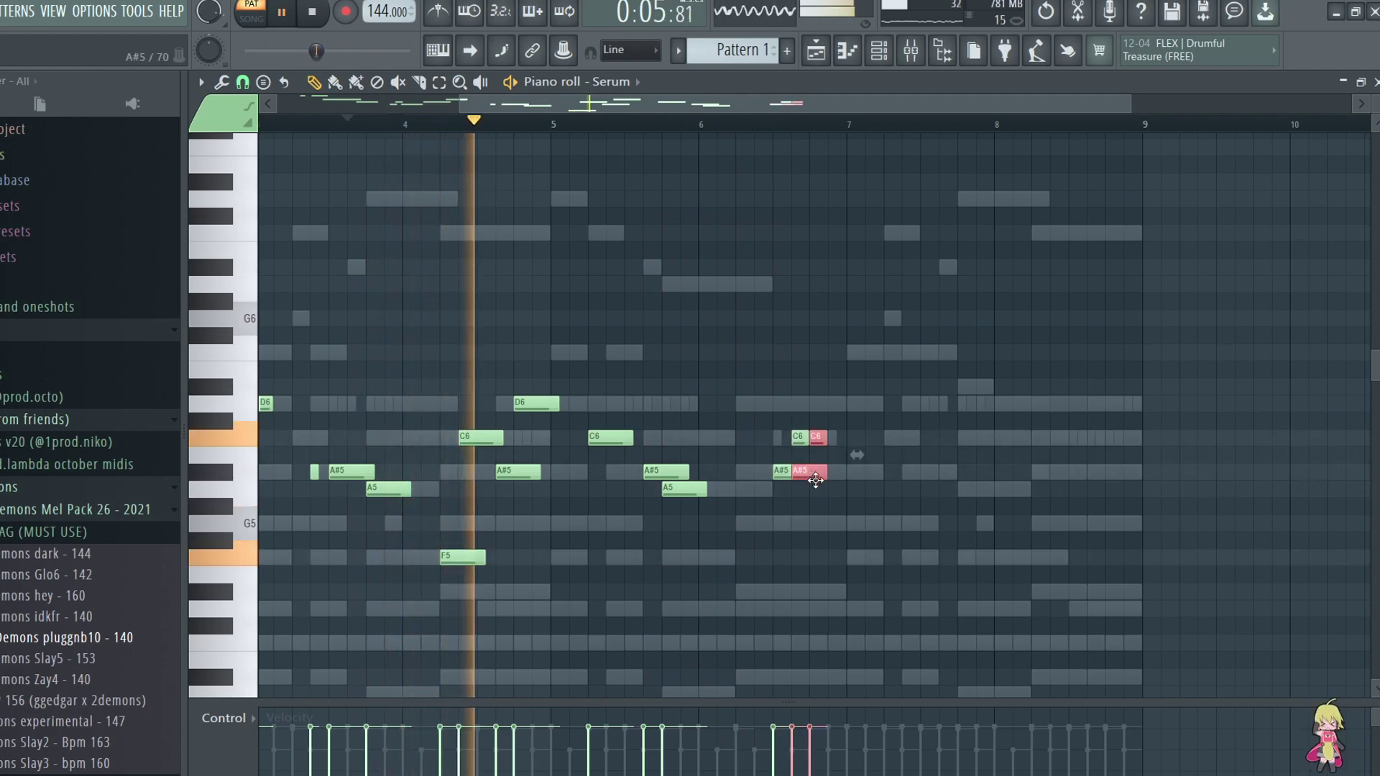
pyautogui.moveTo(838, 437); pyautogui.dragTo(837, 402)
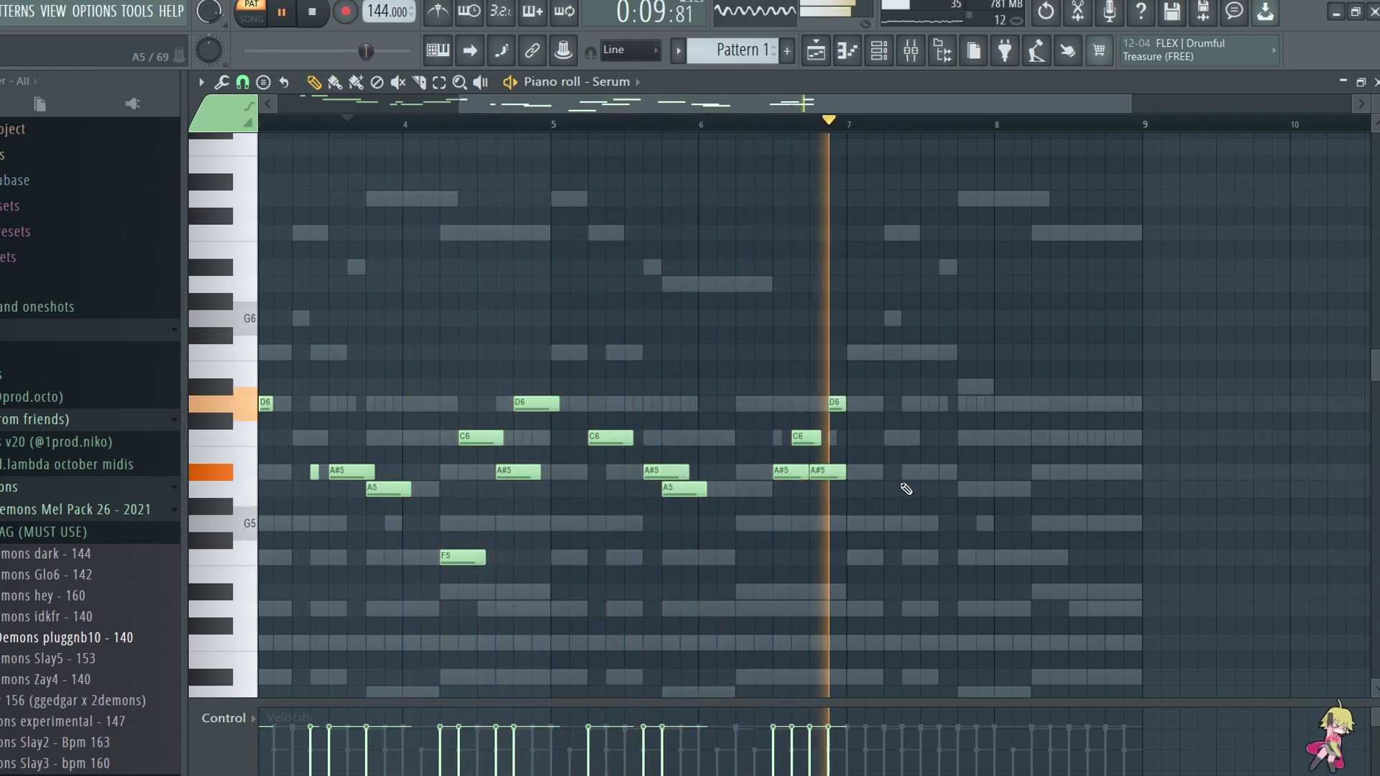
# Copy the Serum phrase from bars 3–4 into bars 7–8 and shift the copy slightly later to end with the loop
pyautogui.press('space')
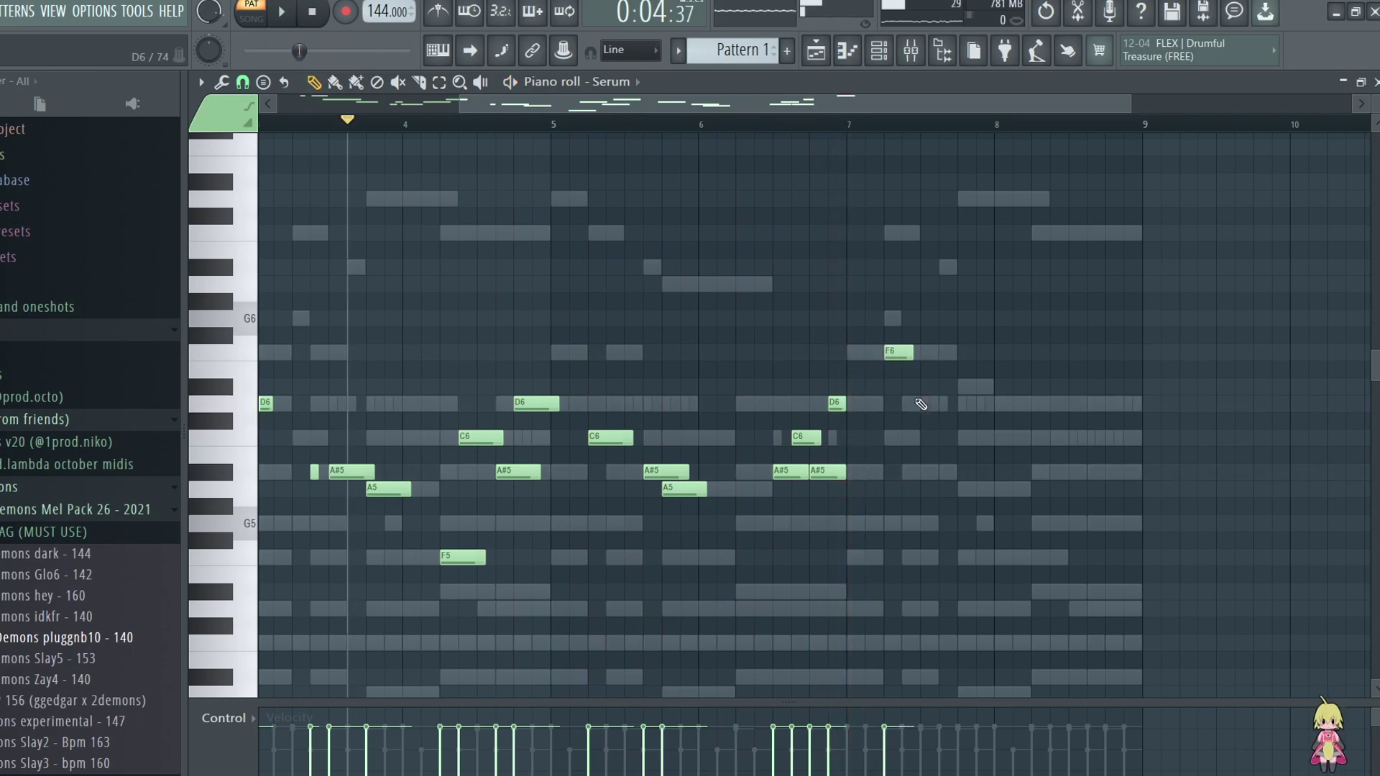
pyautogui.scroll(-2, 747, 154)
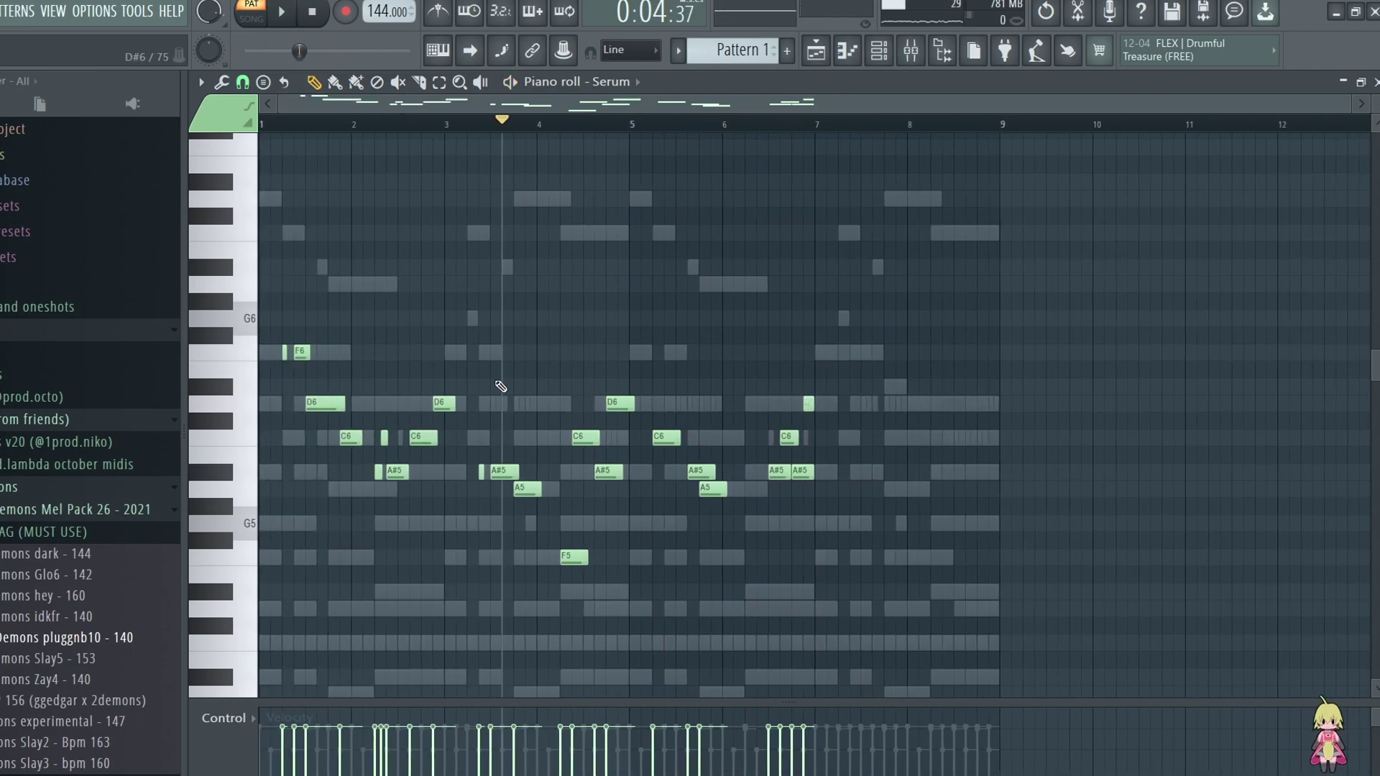
pyautogui.moveTo(483, 382); pyautogui.dragTo(632, 625)
pyautogui.moveTo(571, 555); pyautogui.dragTo(931, 555)
pyautogui.press('space')
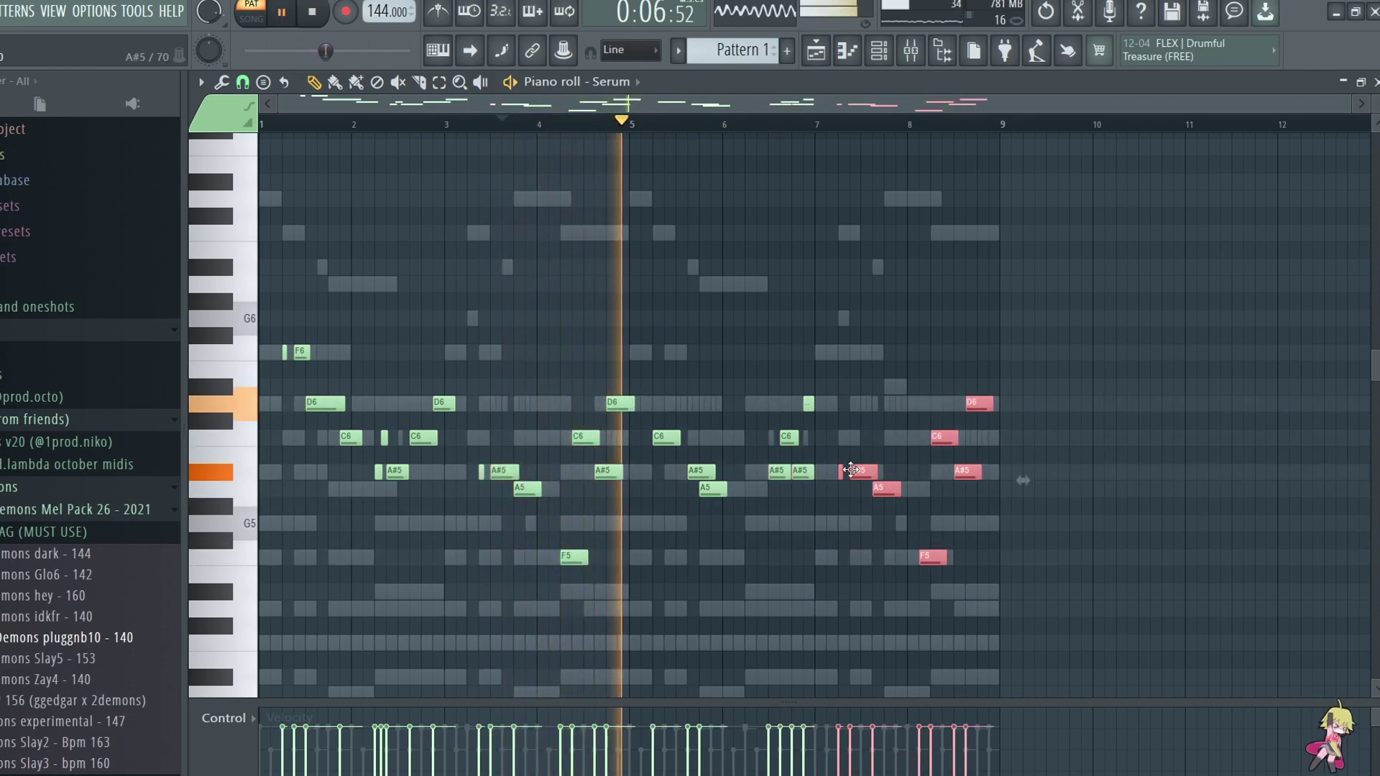
pyautogui.moveTo(858, 471); pyautogui.dragTo(870, 471)
pyautogui.click(1002, 403)
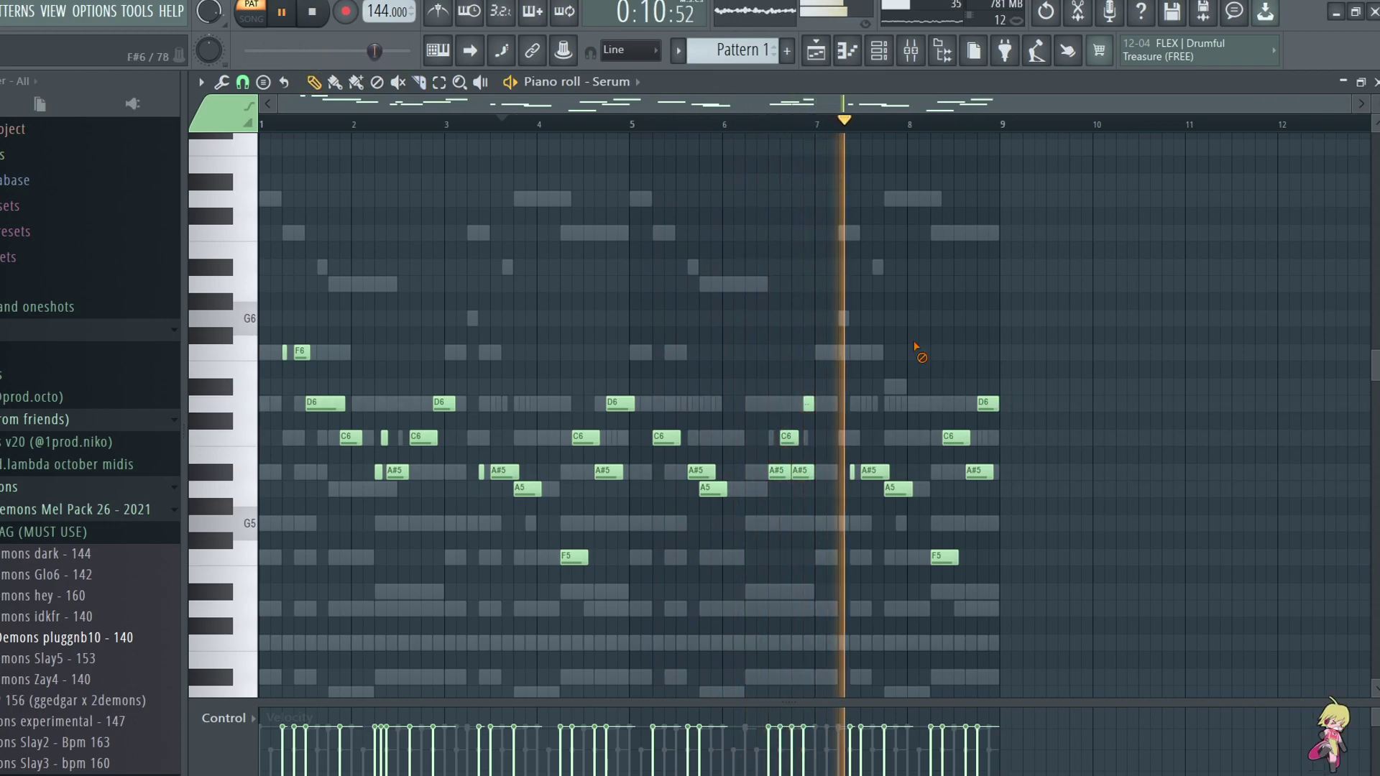
pyautogui.click(807, 404)
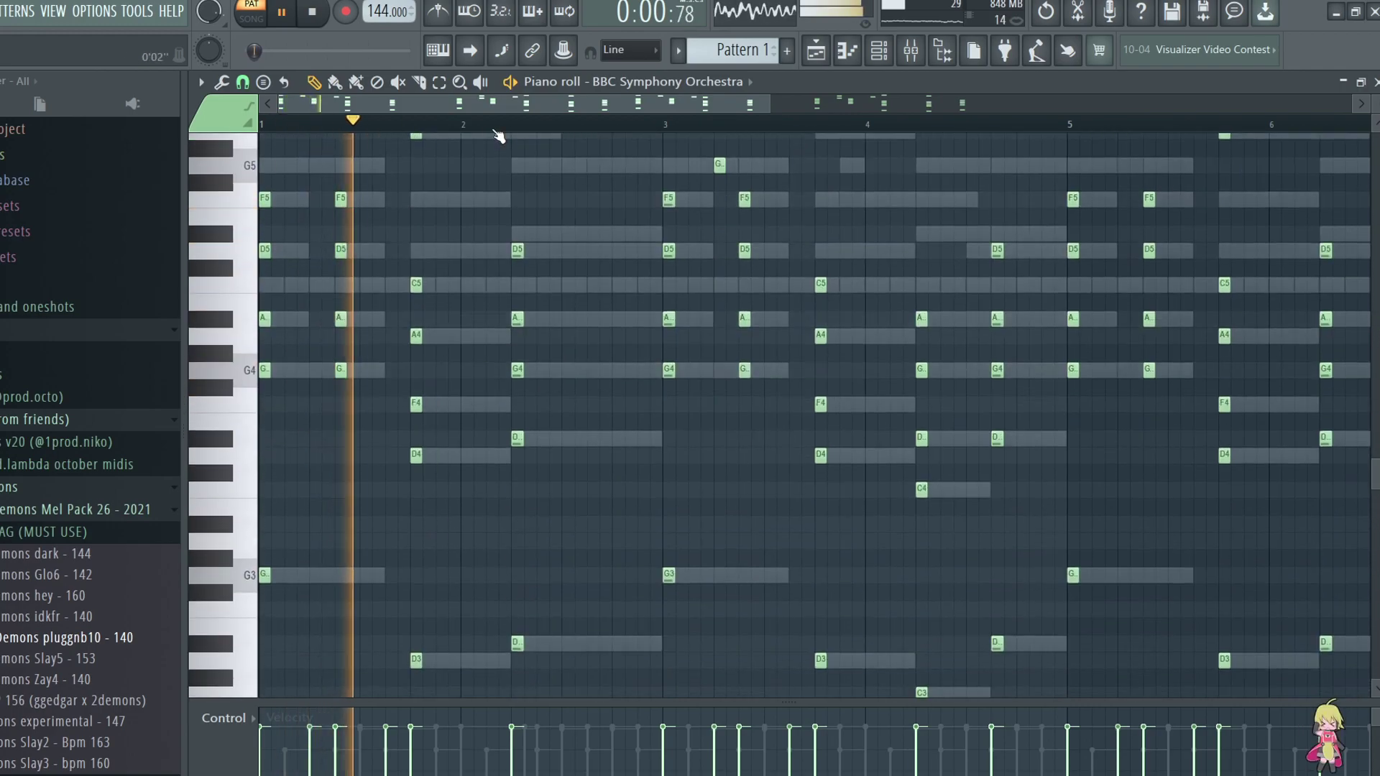
# Delete all bass notes below C4 from the BBC Symphony Orchestra part and shorten the remaining notes to equal short stabs
pyautogui.scroll(3, 933, 446)
pyautogui.moveTo(283, 330); pyautogui.dragTo(1149, 595)
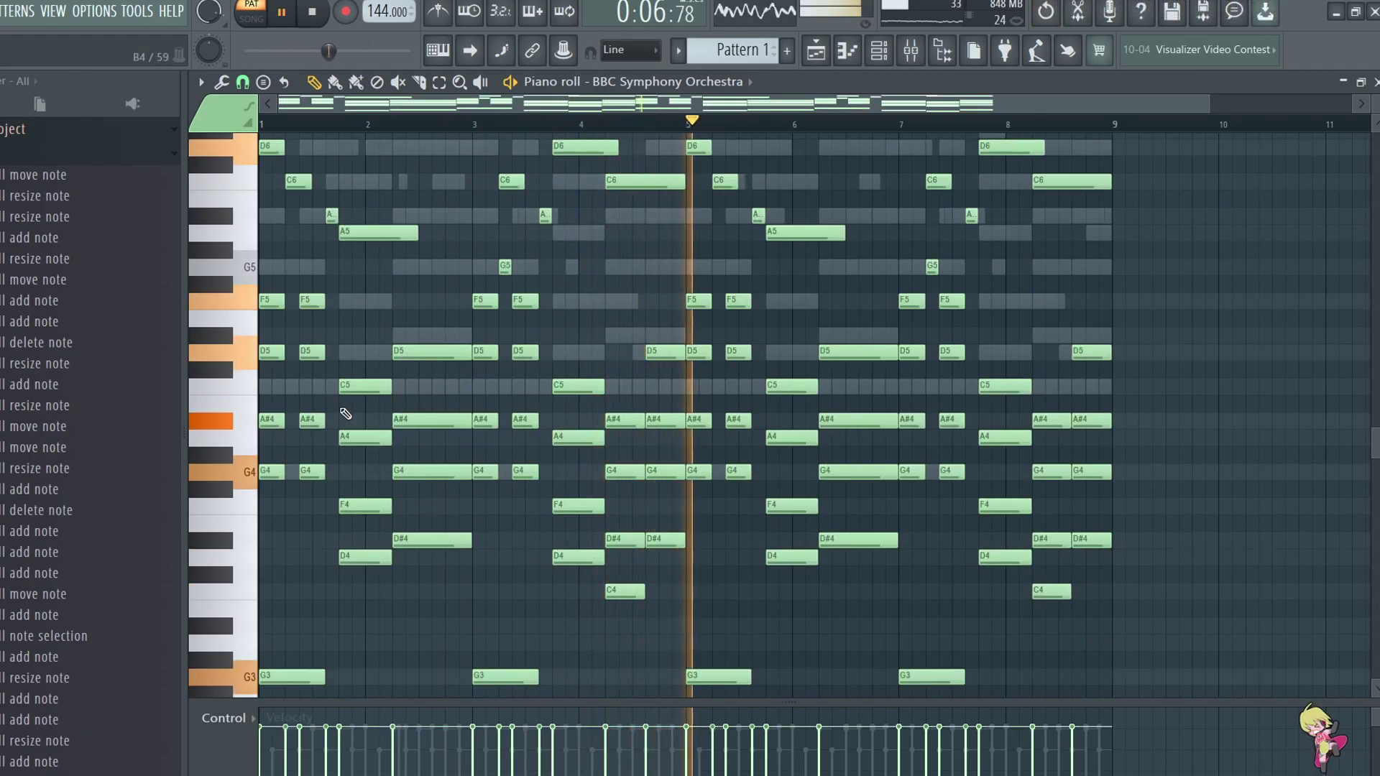
pyautogui.scroll(-7, 349, 410)
pyautogui.moveTo(292, 386); pyautogui.dragTo(878, 530)
pyautogui.press('Delete')
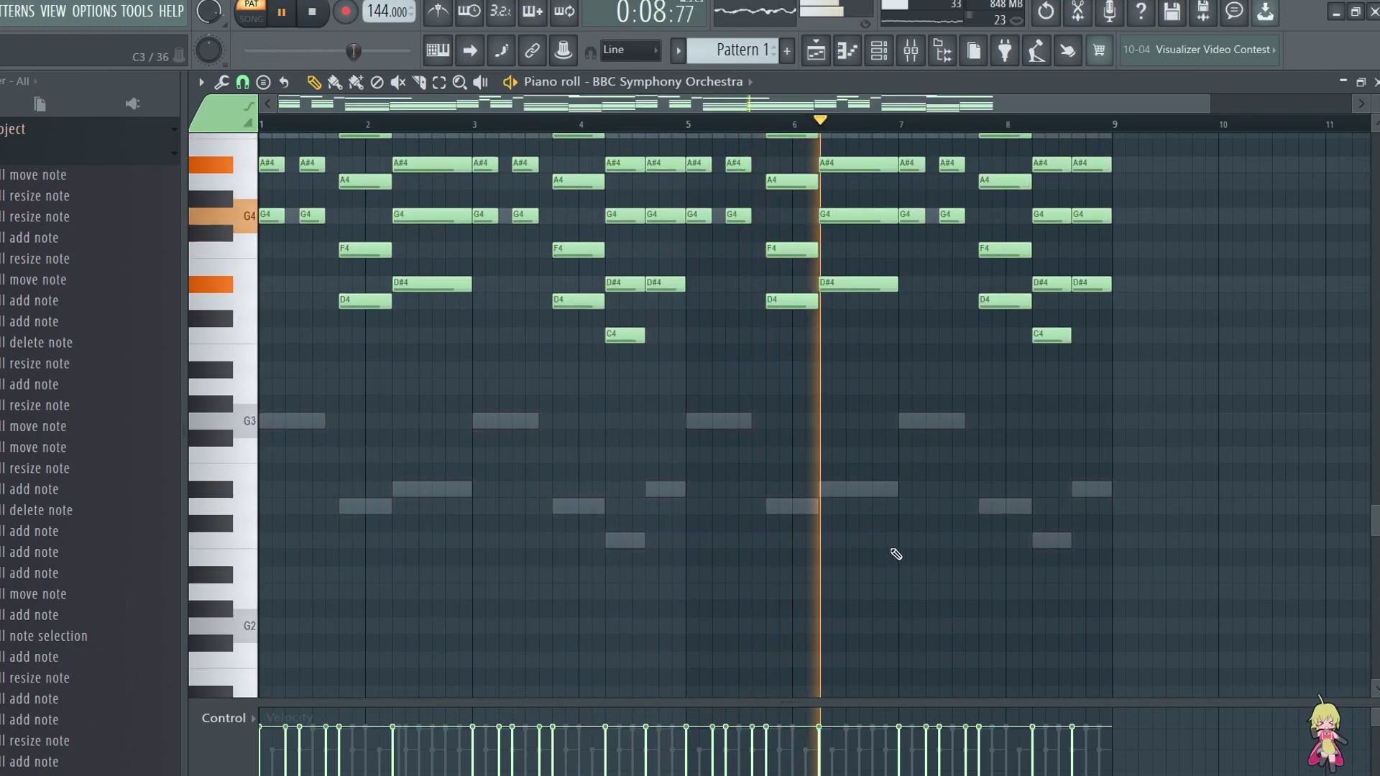
pyautogui.scroll(7, 432, 364)
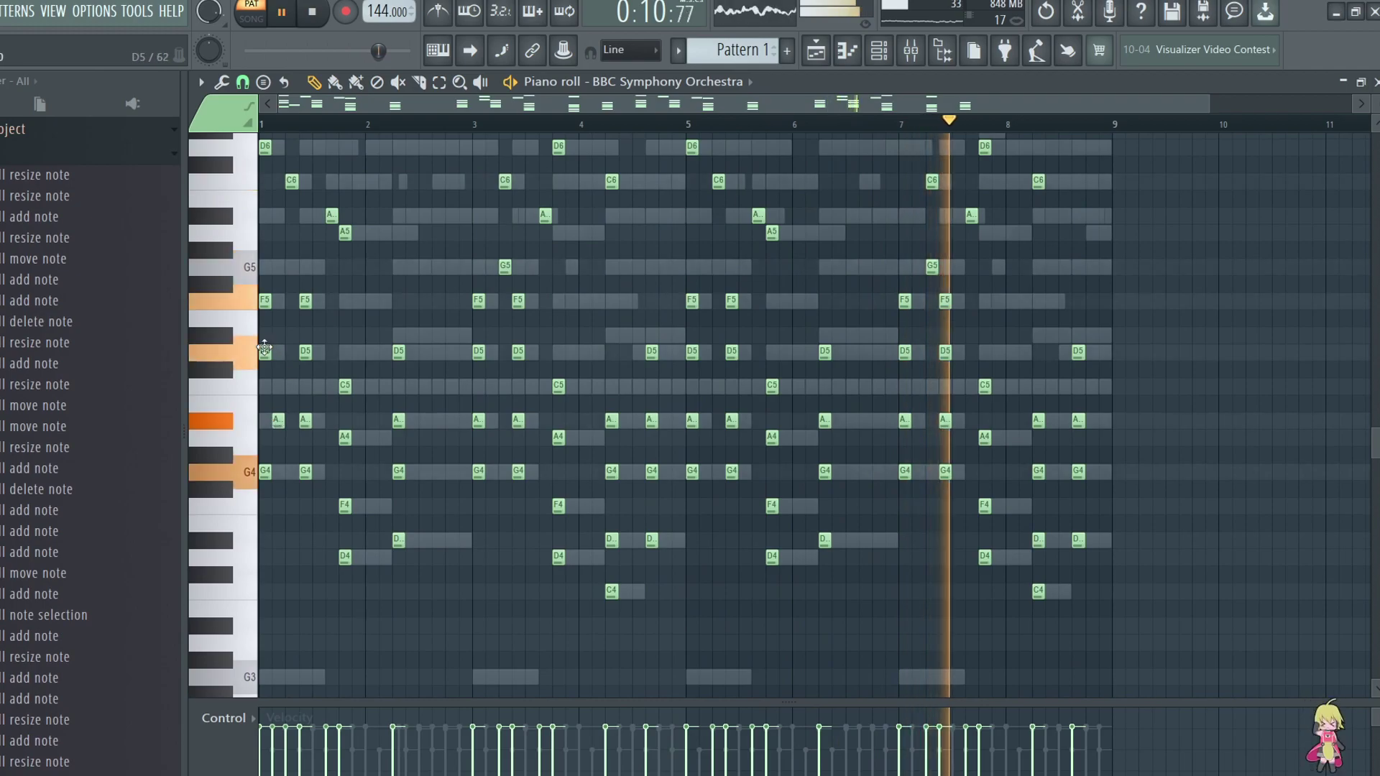
# Try to stagger the first chord by moving its D5 note later in bar 1, after the A#4
pyautogui.moveTo(265, 352); pyautogui.dragTo(290, 352)
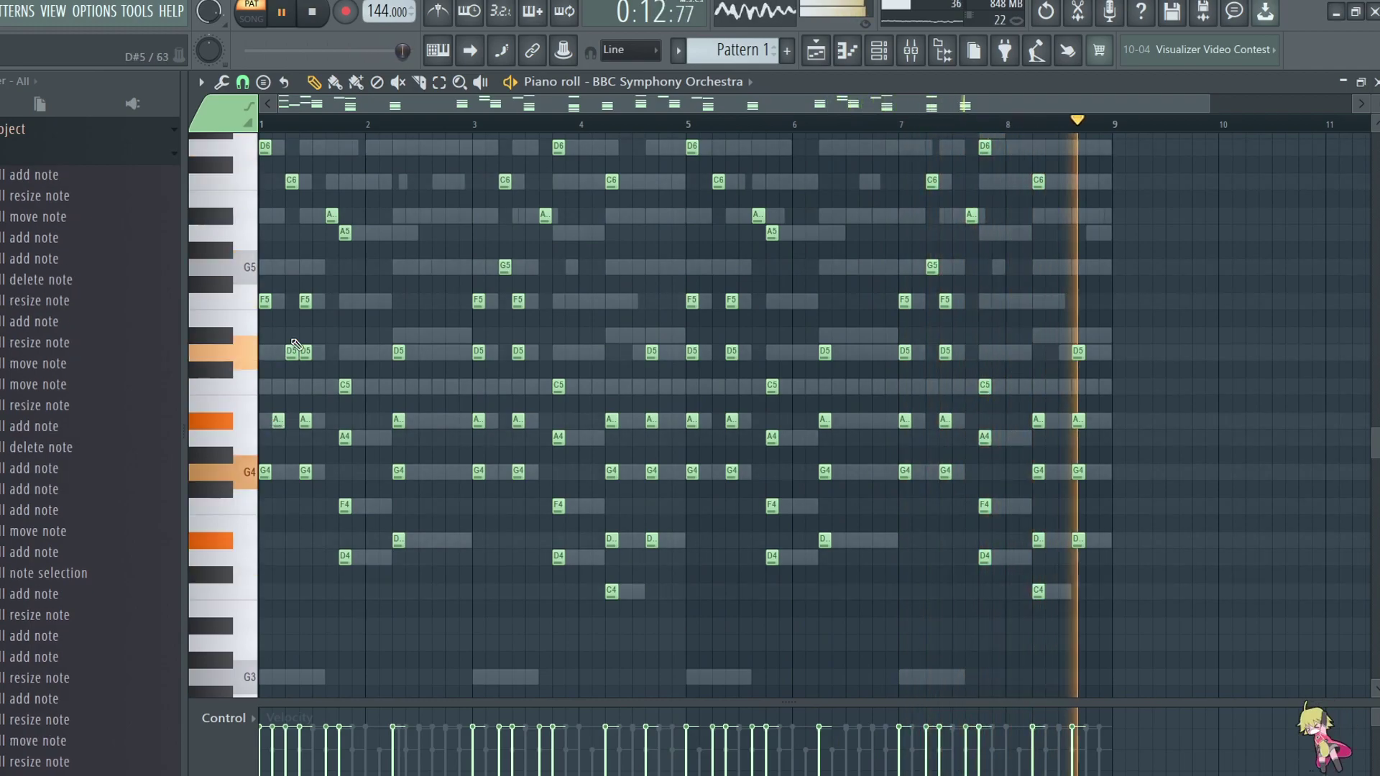
pyautogui.scroll(5, 293, 128)
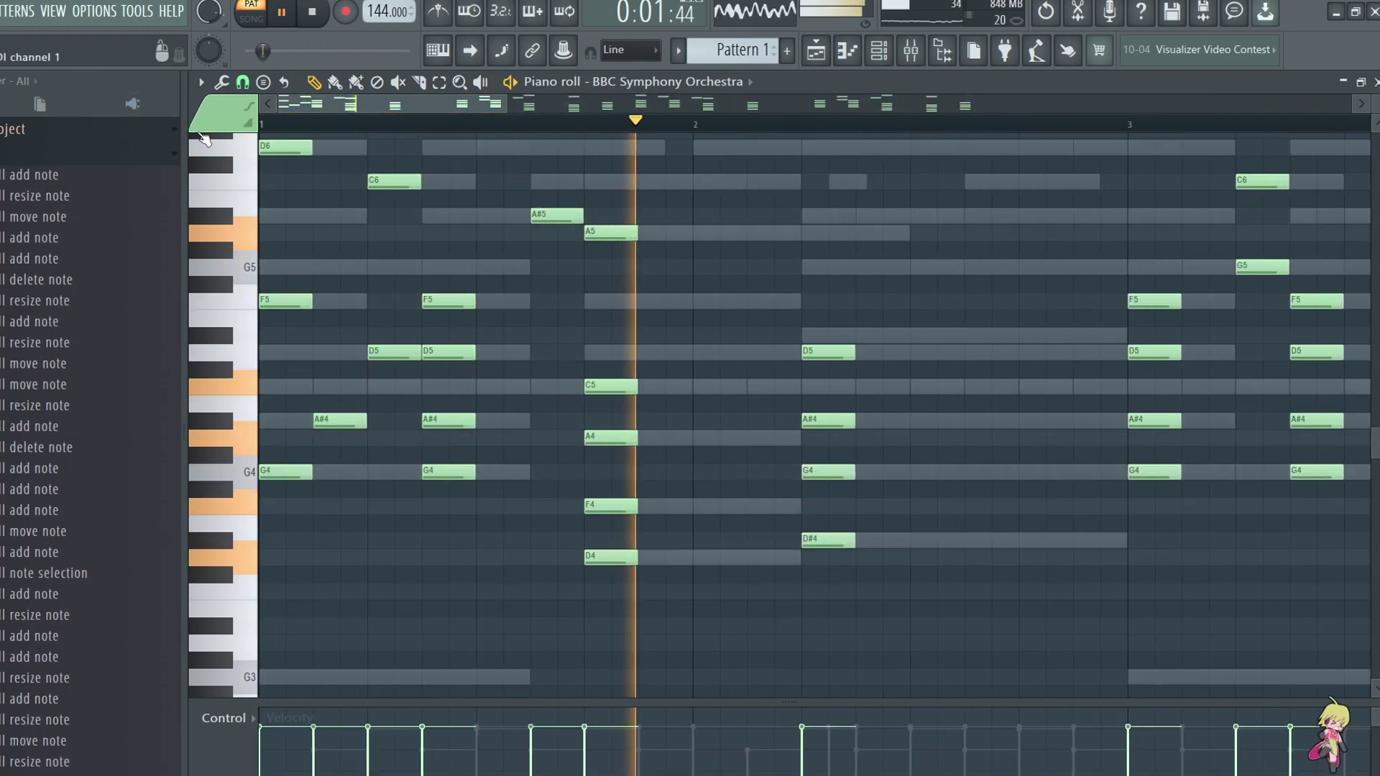
pyautogui.scroll(-10, 333, 137)
pyautogui.scroll(-3, 386, 126)
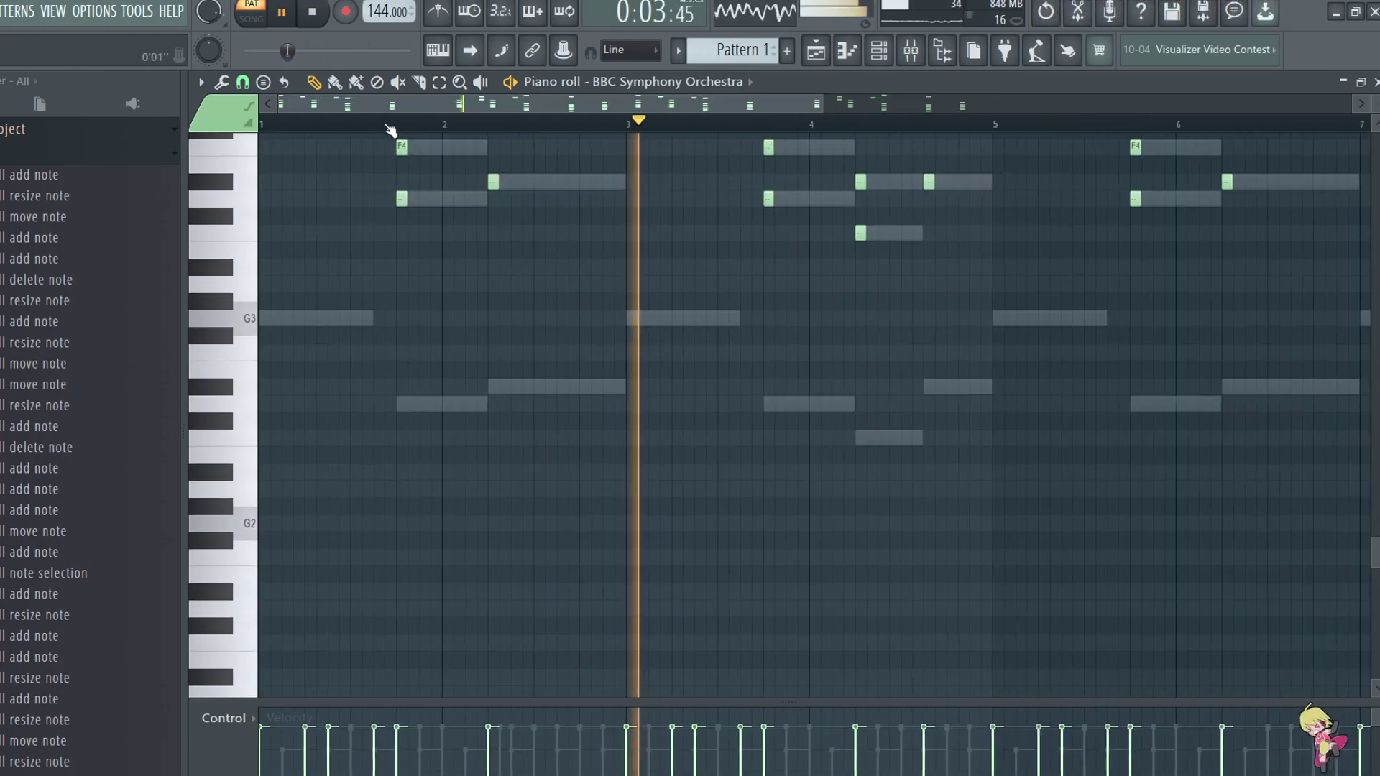
pyautogui.scroll(10, 432, 169)
pyautogui.scroll(-3, 446, 185)
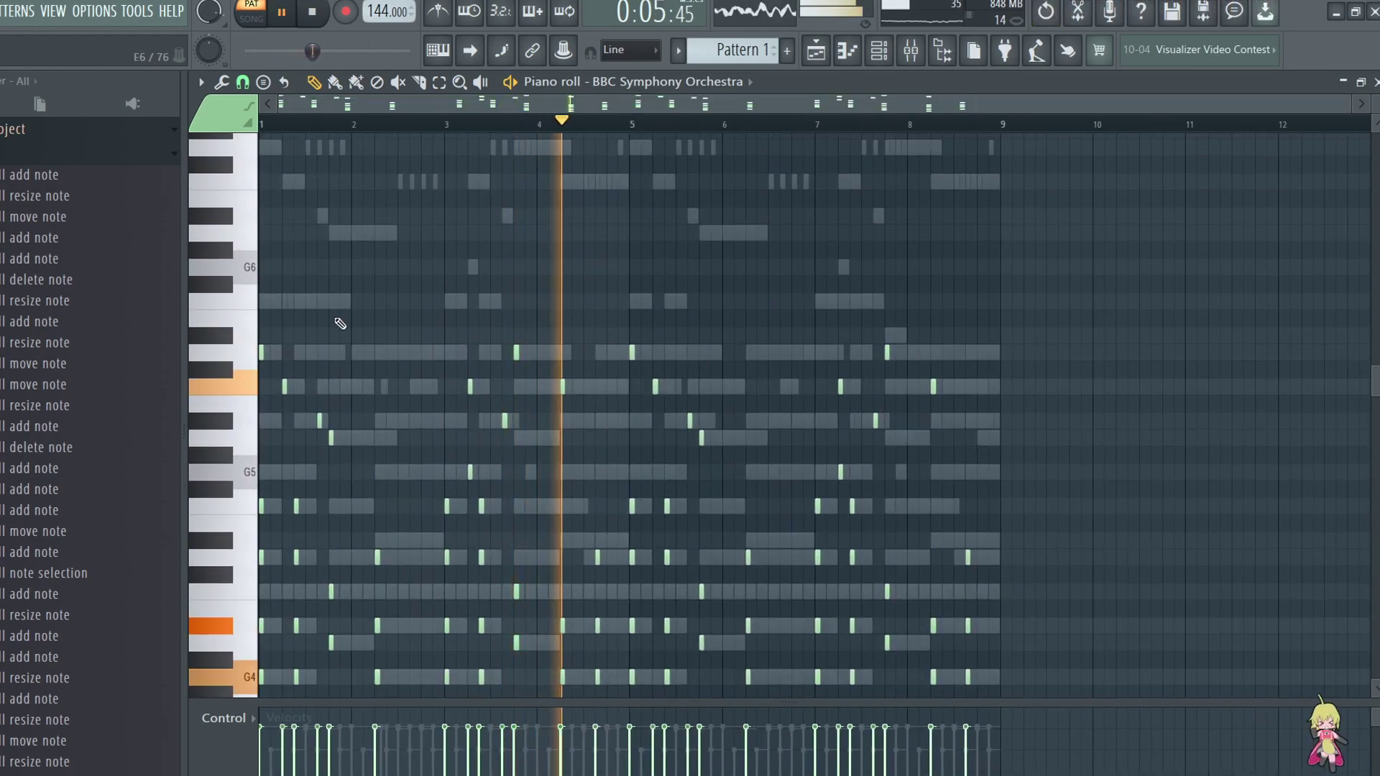
# Strum the BBC Symphony Orchestra notes with an adjusted start time tension and alternate direction enabled
pyautogui.hotkey('alt', 's')
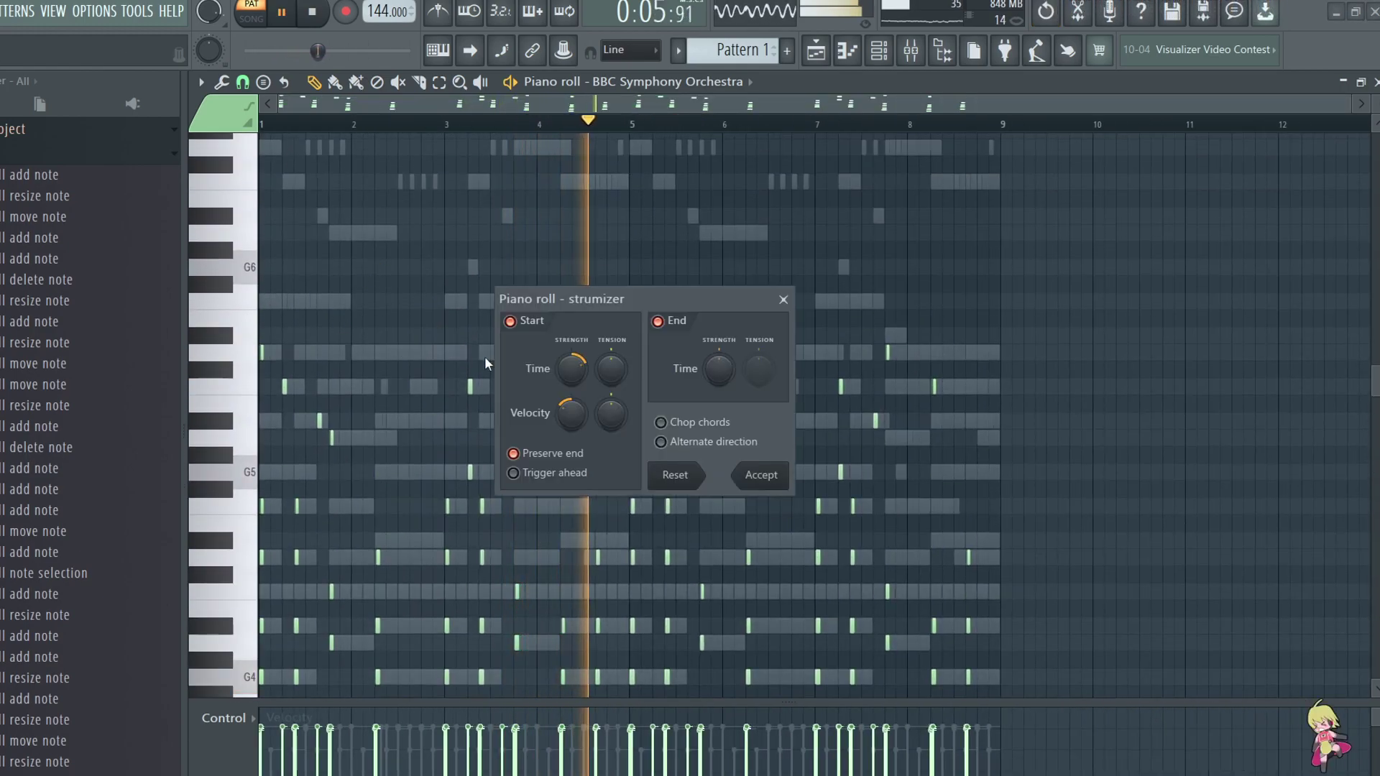
pyautogui.click(762, 476)
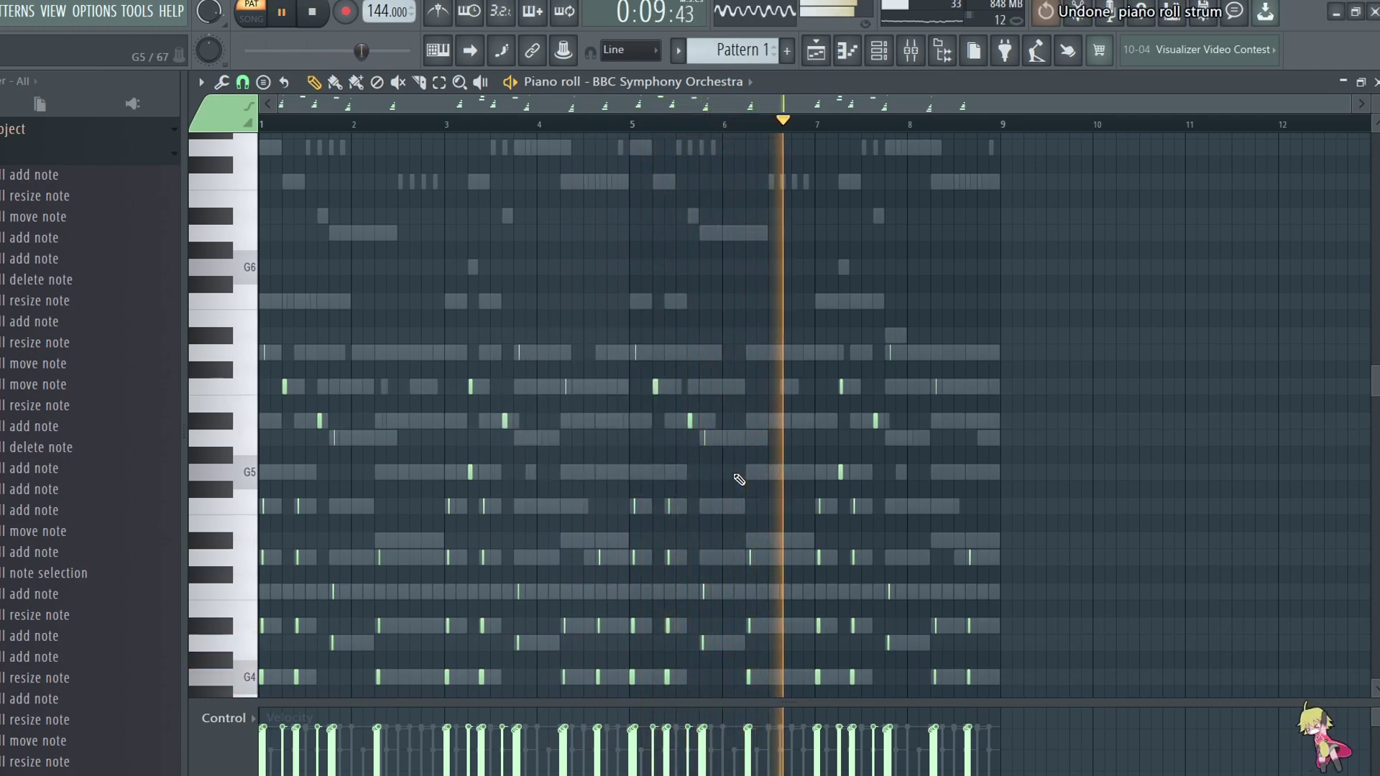
pyautogui.hotkey('alt', 's')
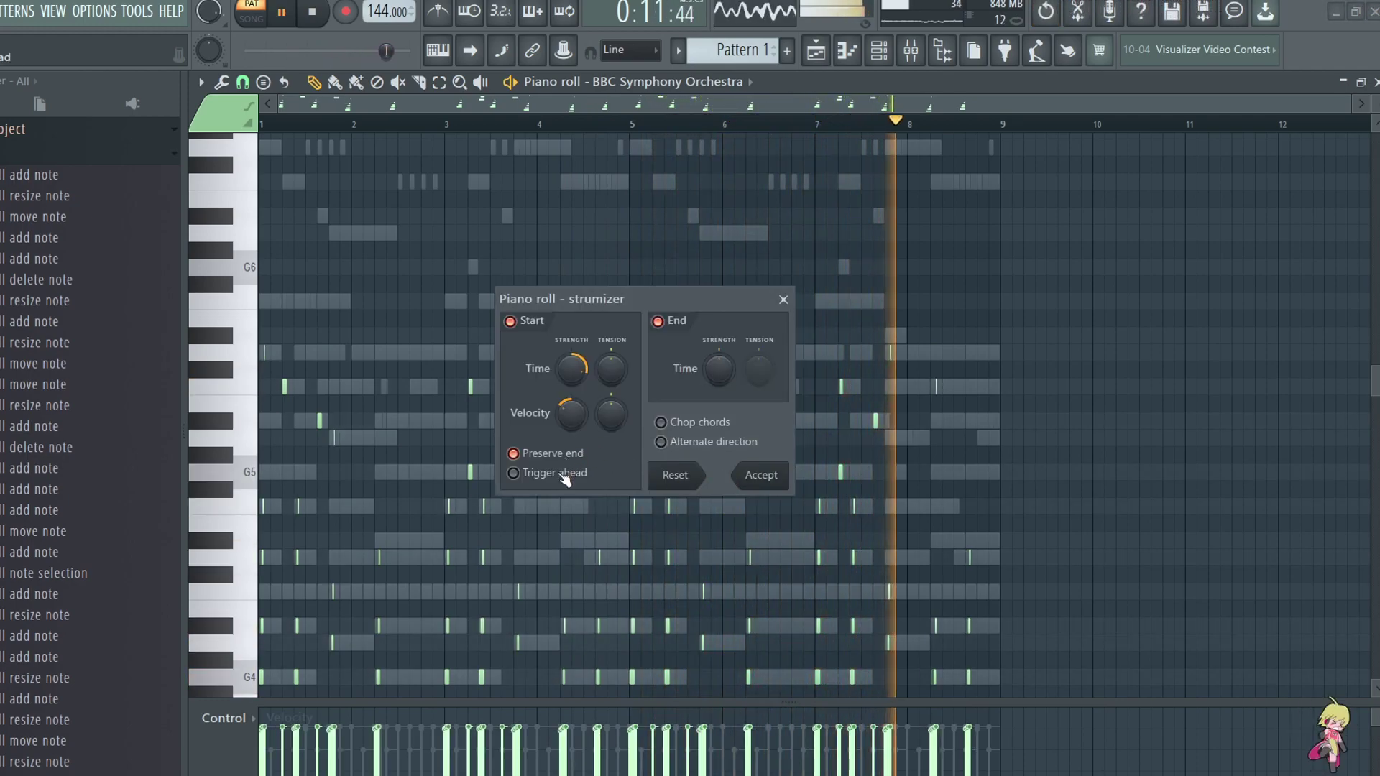
pyautogui.click(661, 442)
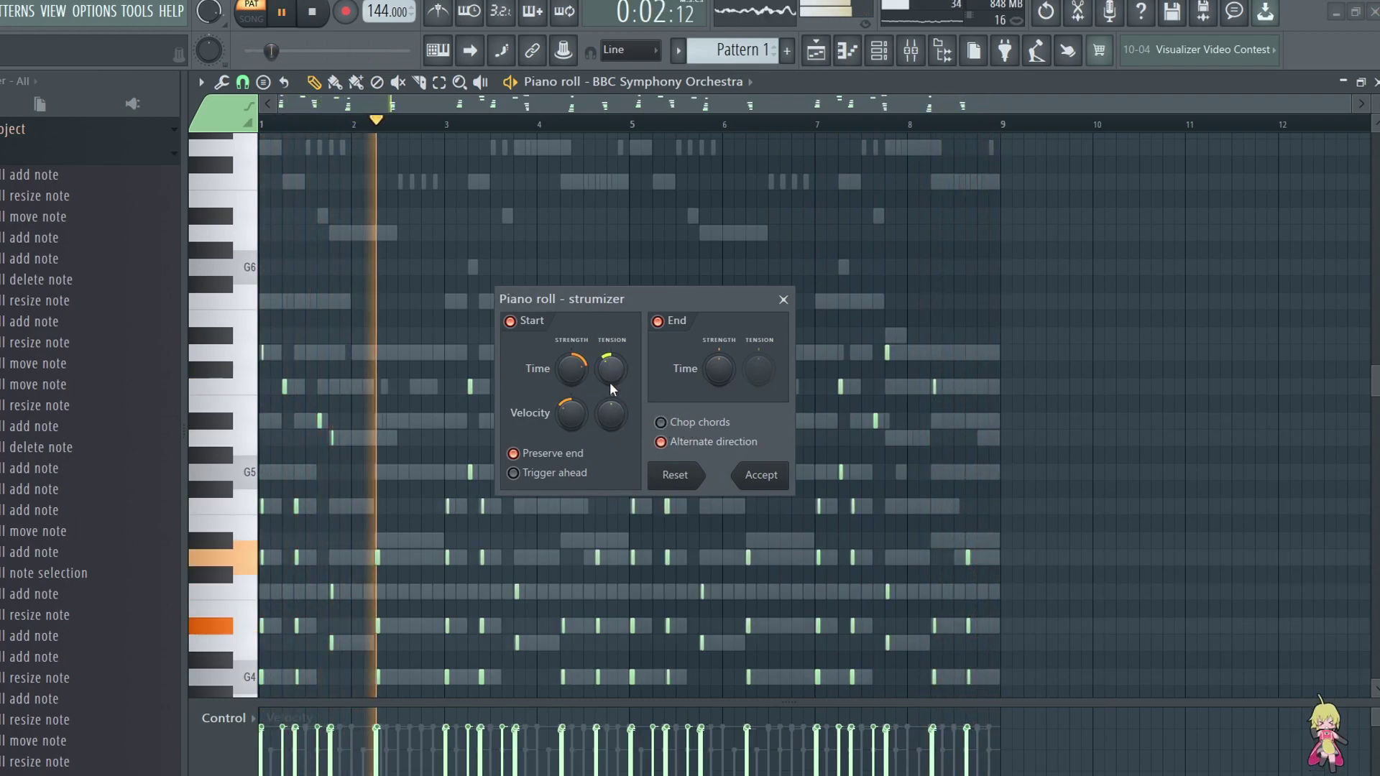
pyautogui.click(761, 475)
# Delete the BBC Symphony Orchestra notes at G4 and below and thin out the melody notes above G5
pyautogui.scroll(-4, 890, 454)
pyautogui.moveTo(1111, 632); pyautogui.dragTo(240, 460)
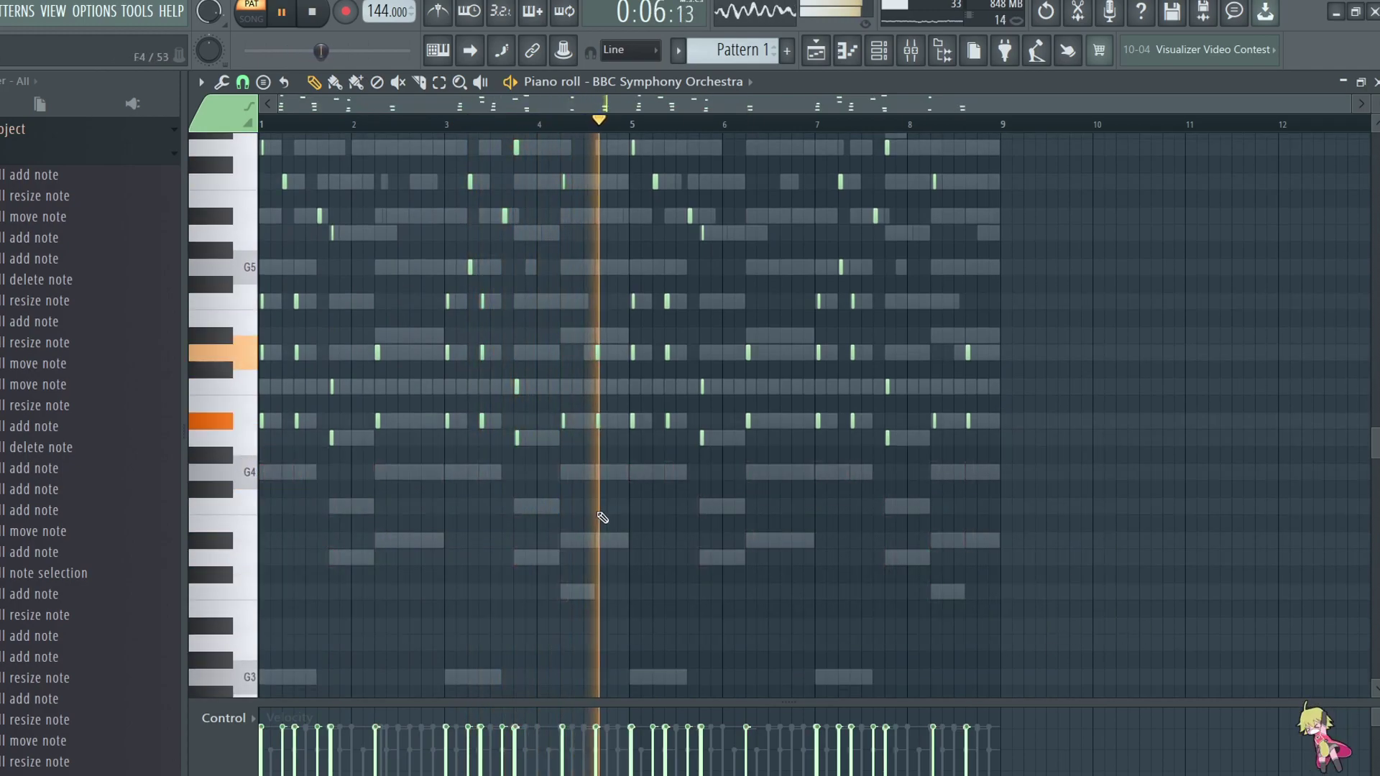
pyautogui.scroll(4, 591, 515)
pyautogui.moveTo(949, 511); pyautogui.dragTo(656, 453)
pyautogui.scroll(-7, 462, 293)
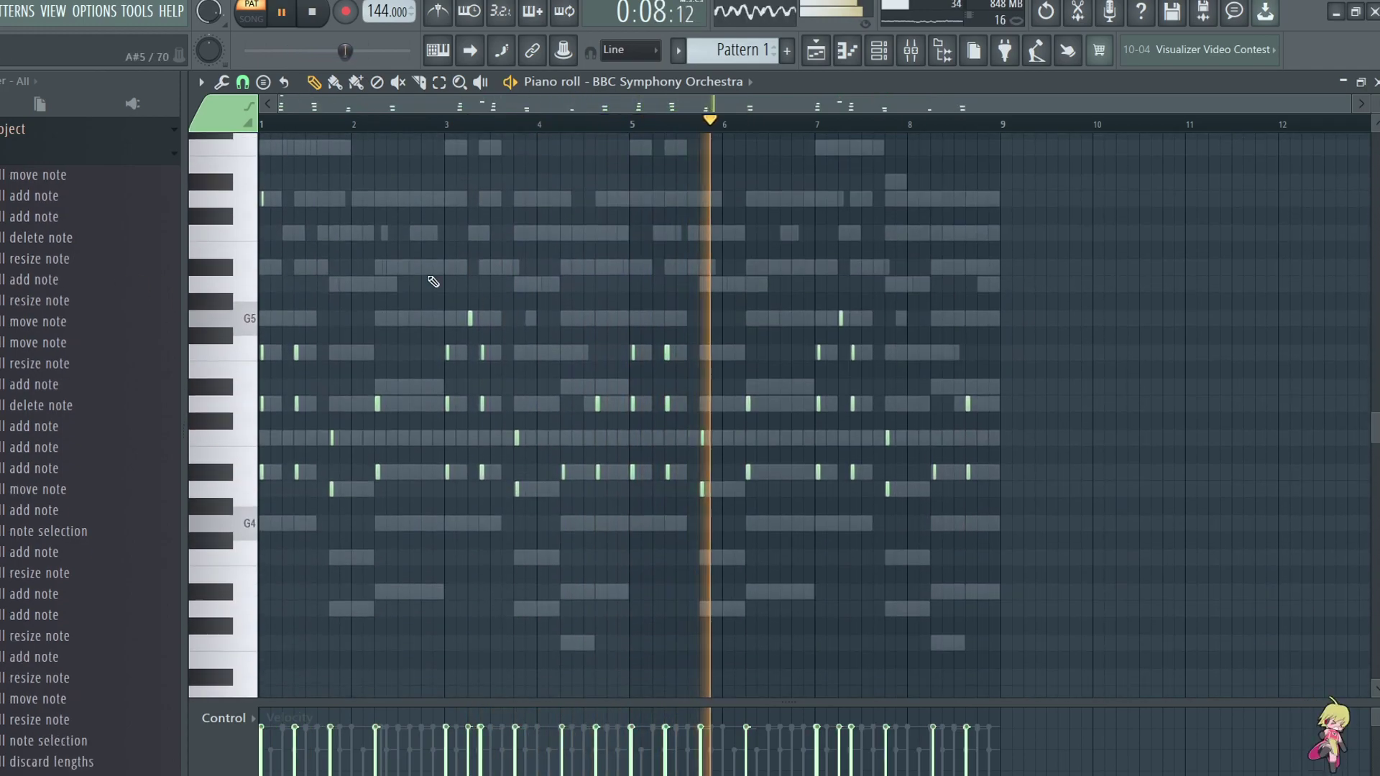
# Assign the BBC Symphony Orchestra channel to a mixer track in the channel rack
pyautogui.click(889, 44)
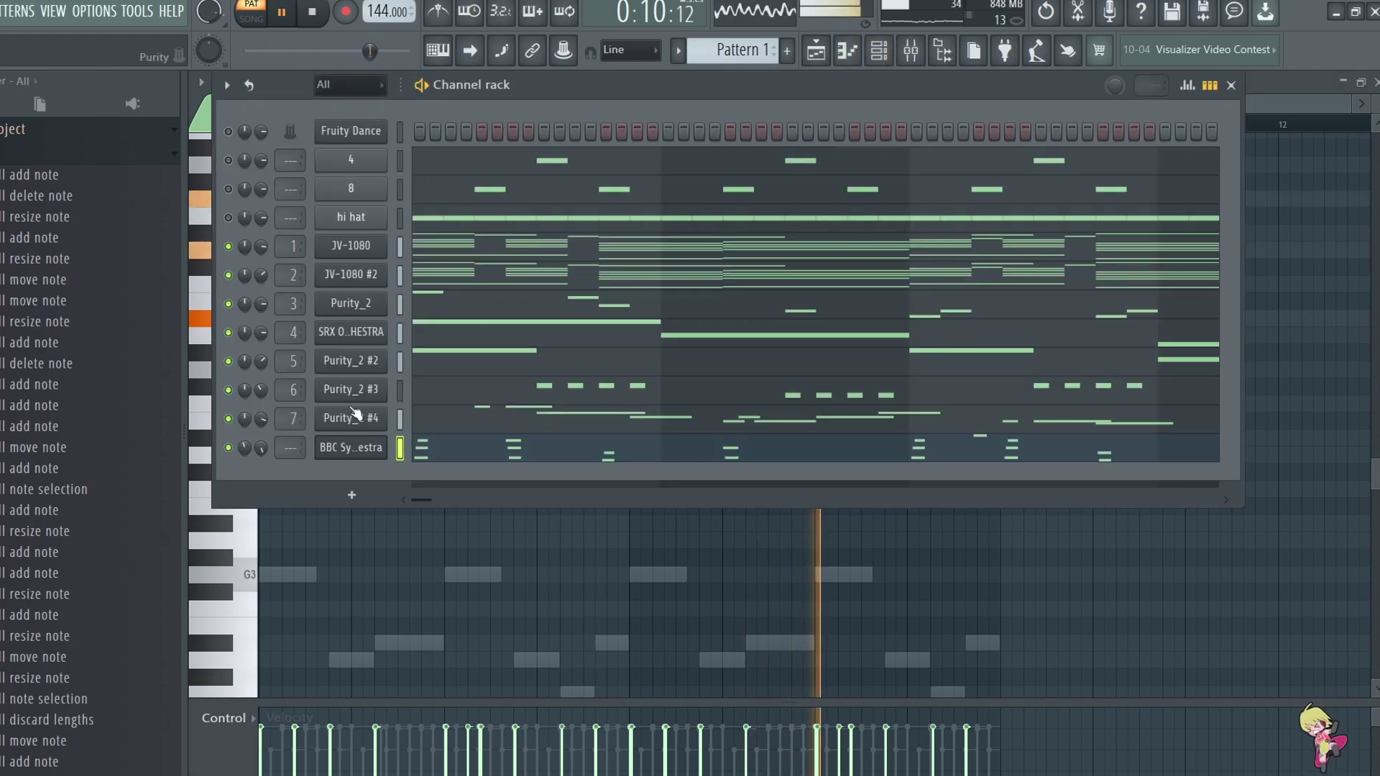
pyautogui.moveTo(273, 451); pyautogui.dragTo(274, 440)
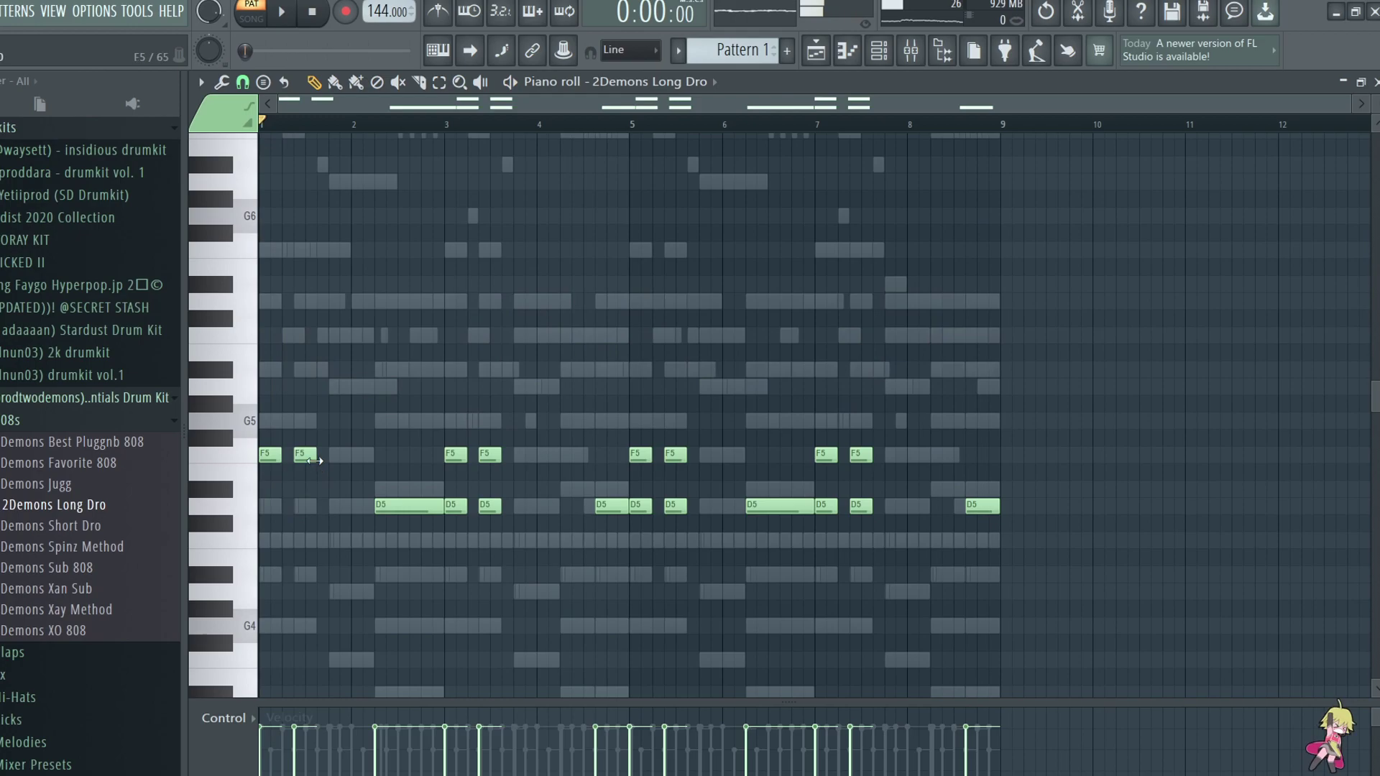
# Transpose the 2Demons Long Dro notes up two octaves to F7 and D7, and add a D7 near the end of bar 1
pyautogui.press('space')
pyautogui.scroll(6, 445, 478)
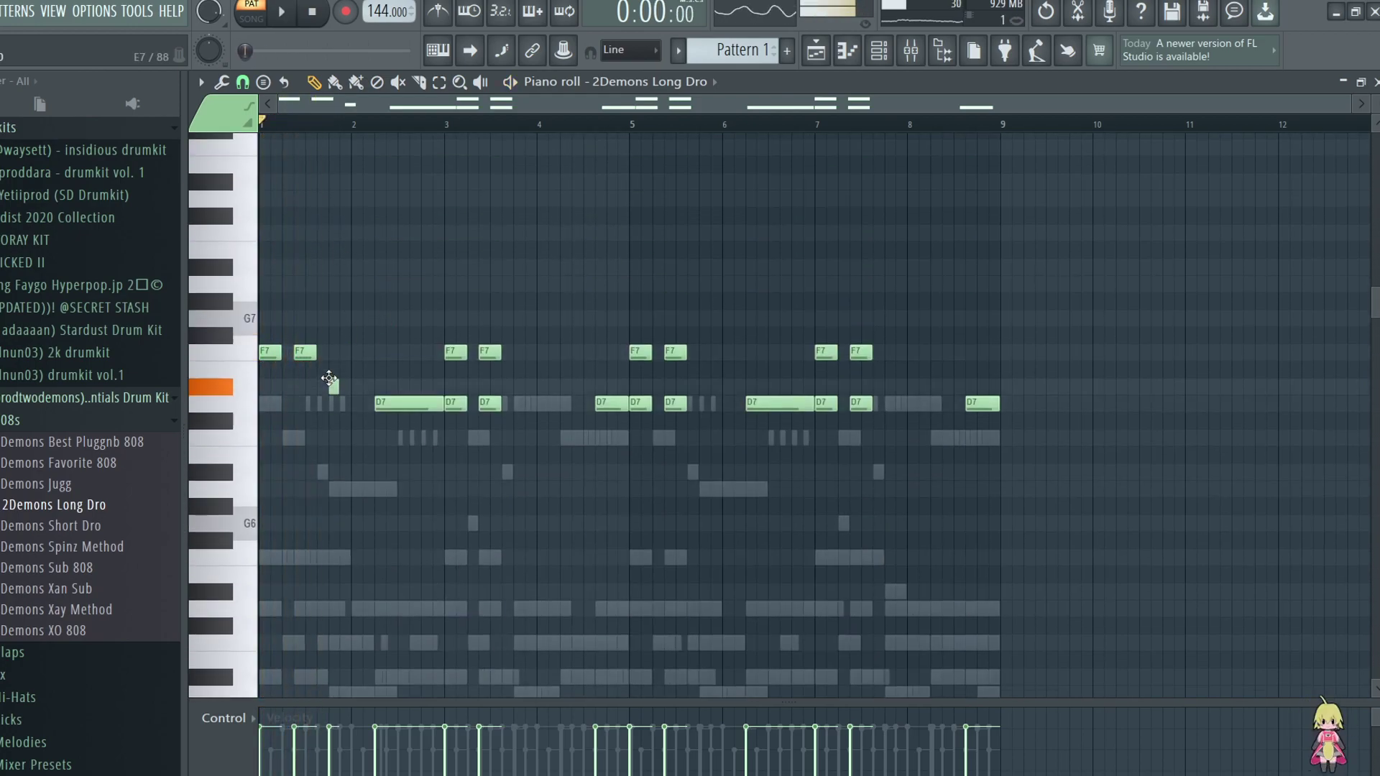
pyautogui.moveTo(340, 405); pyautogui.dragTo(404, 417)
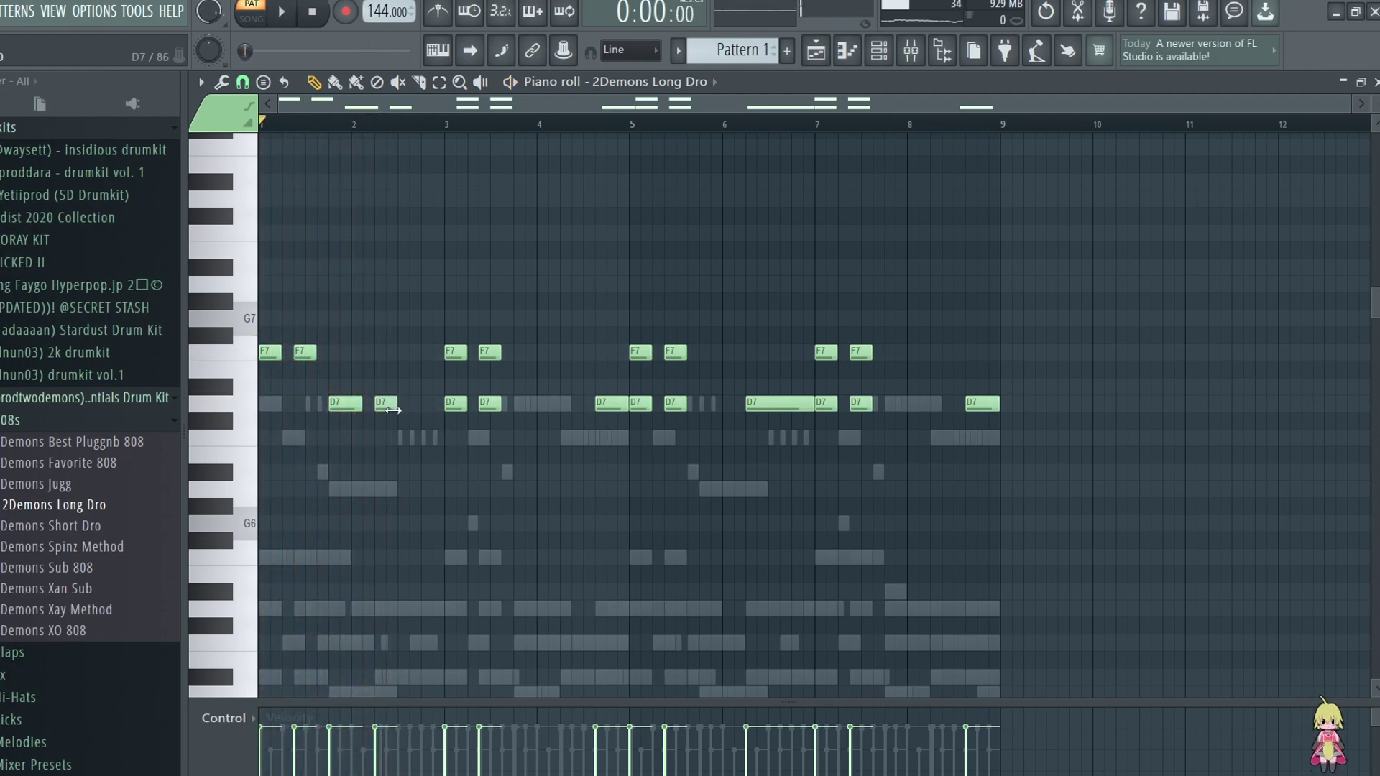
# Replace the D7 in bar 2 with two back-to-back D7 notes that run up to the start of bar 3
pyautogui.rightClick(381, 404)
pyautogui.click(403, 404)
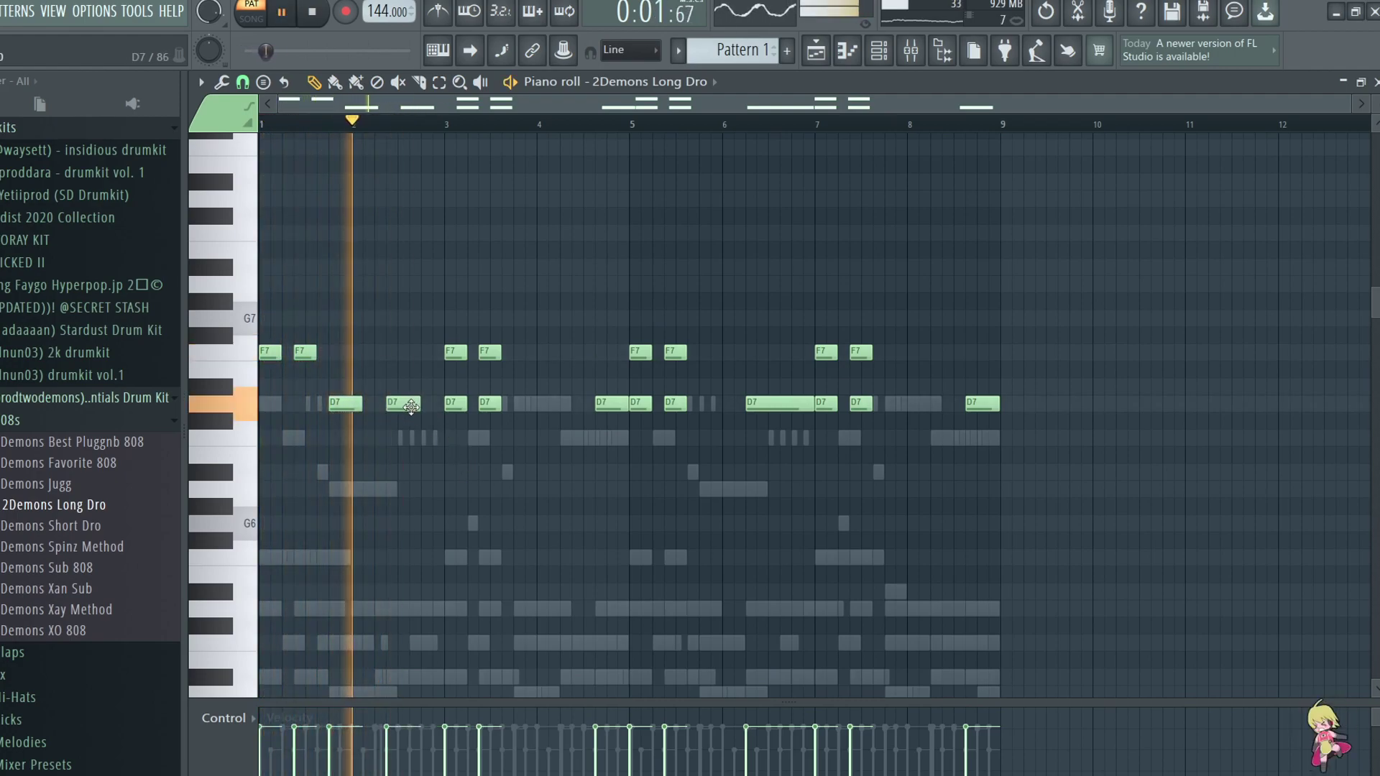
pyautogui.press('space')
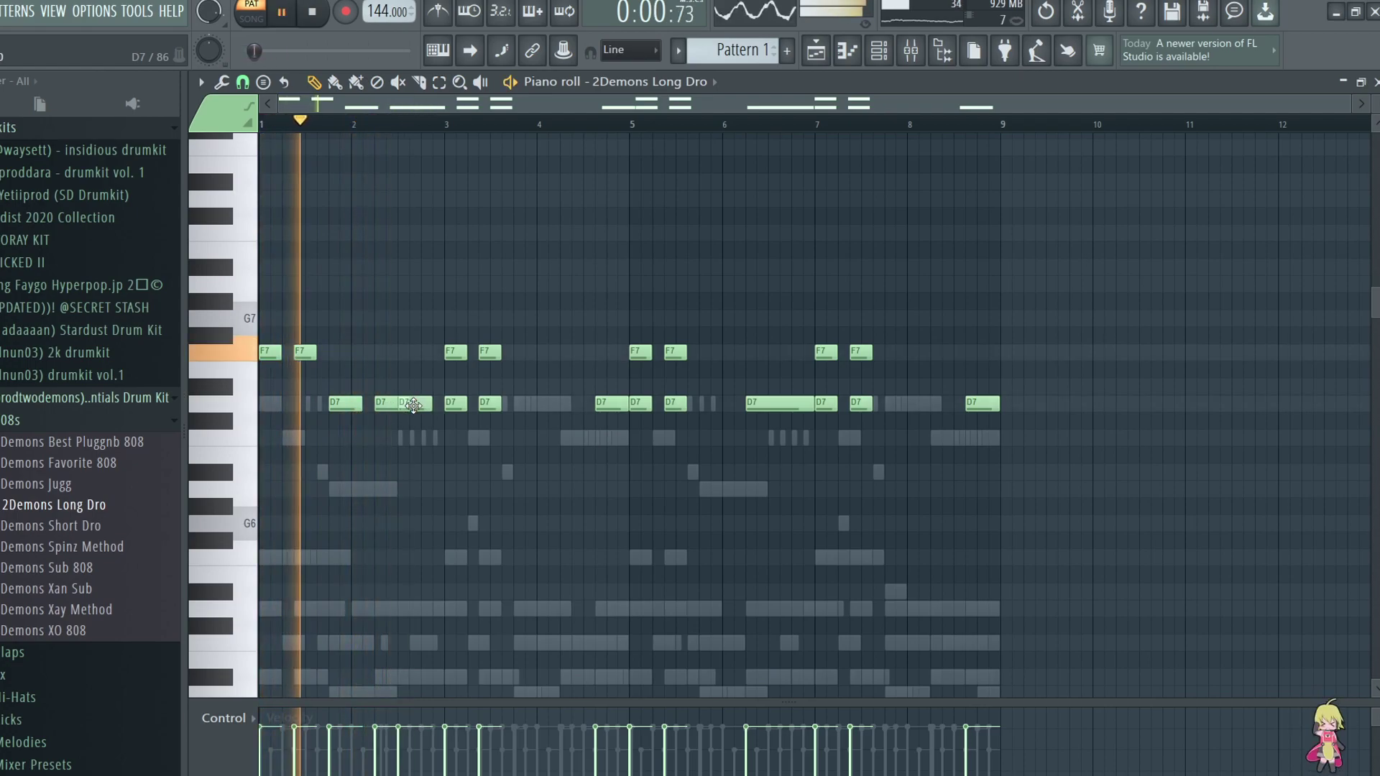
pyautogui.click(415, 404)
pyautogui.moveTo(414, 407); pyautogui.dragTo(423, 408)
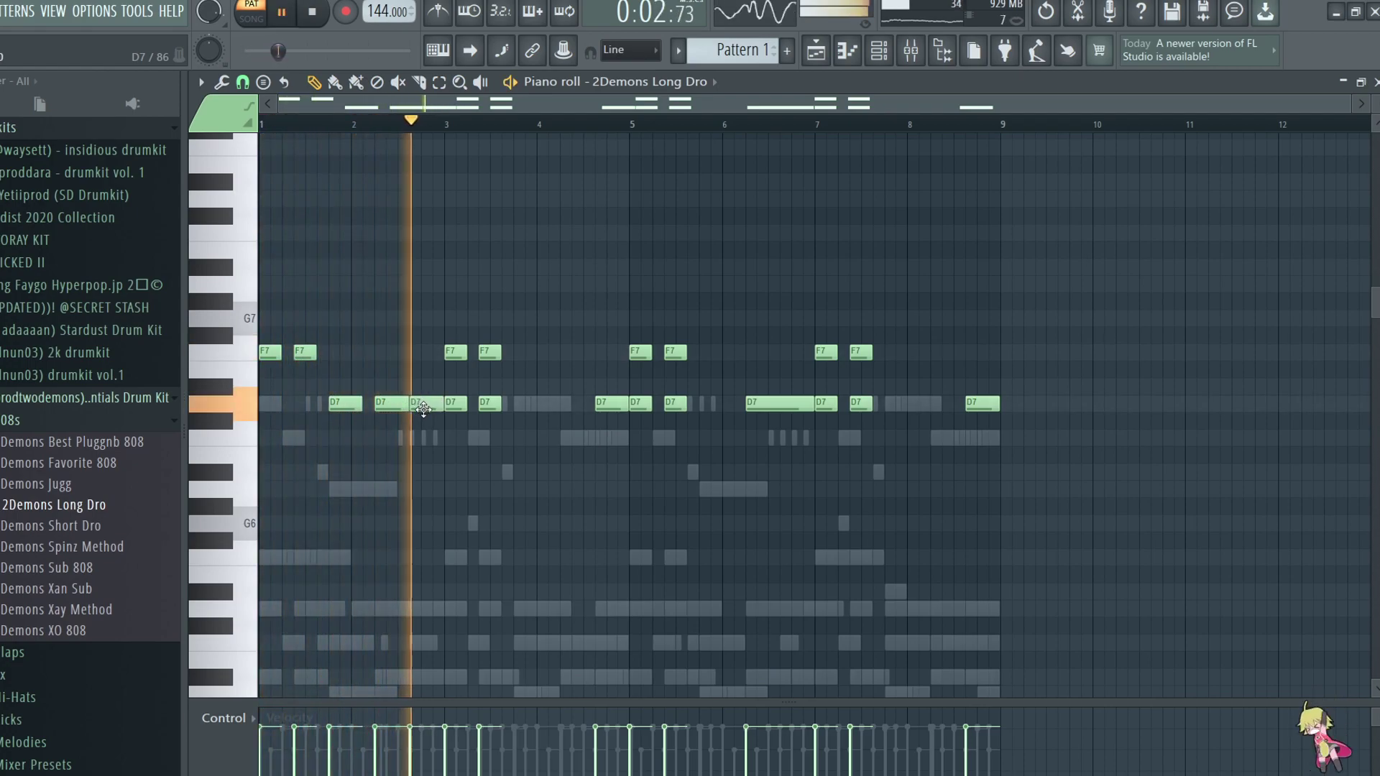
pyautogui.press('space')
# Rework bar 3 of the 2Demons Long Dro into three consecutive F7 notes followed by a D7 late in the bar
pyautogui.click(450, 123)
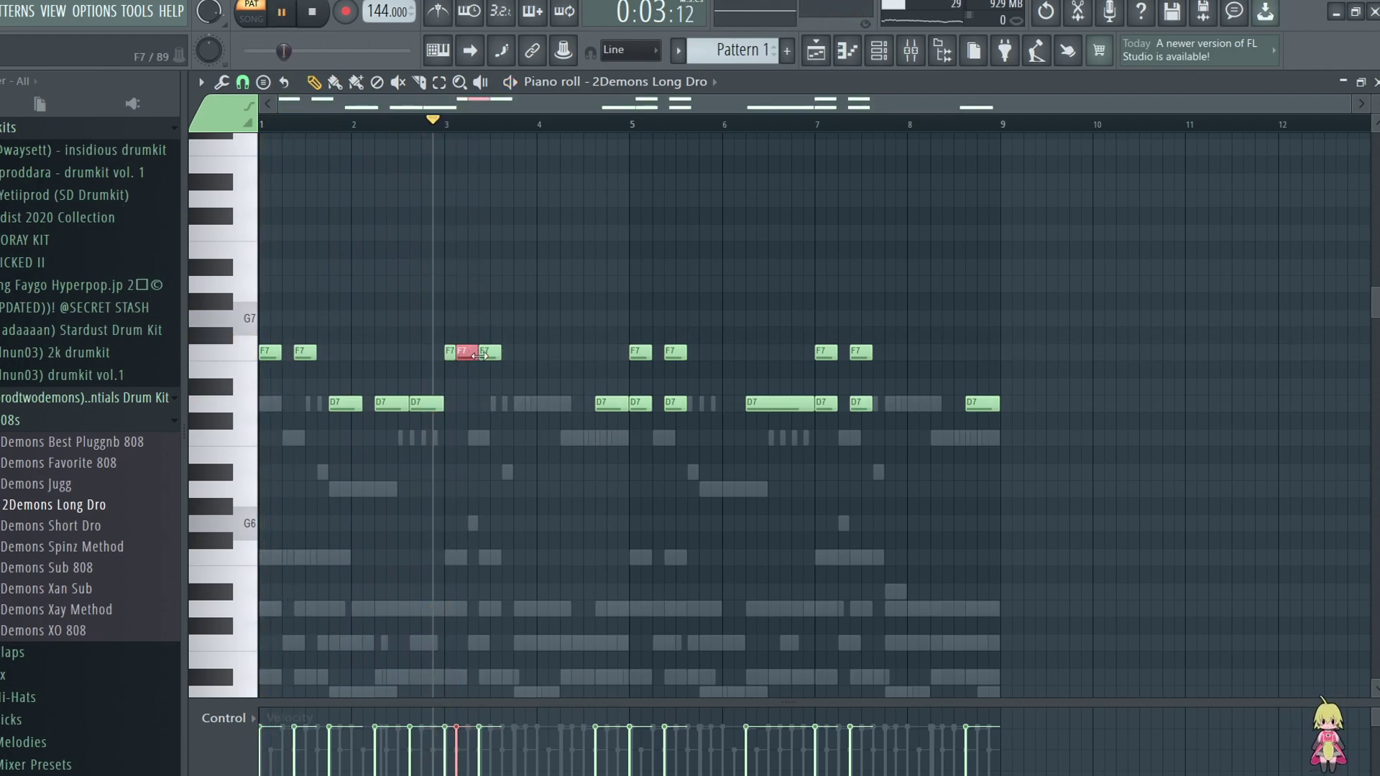
pyautogui.press('space')
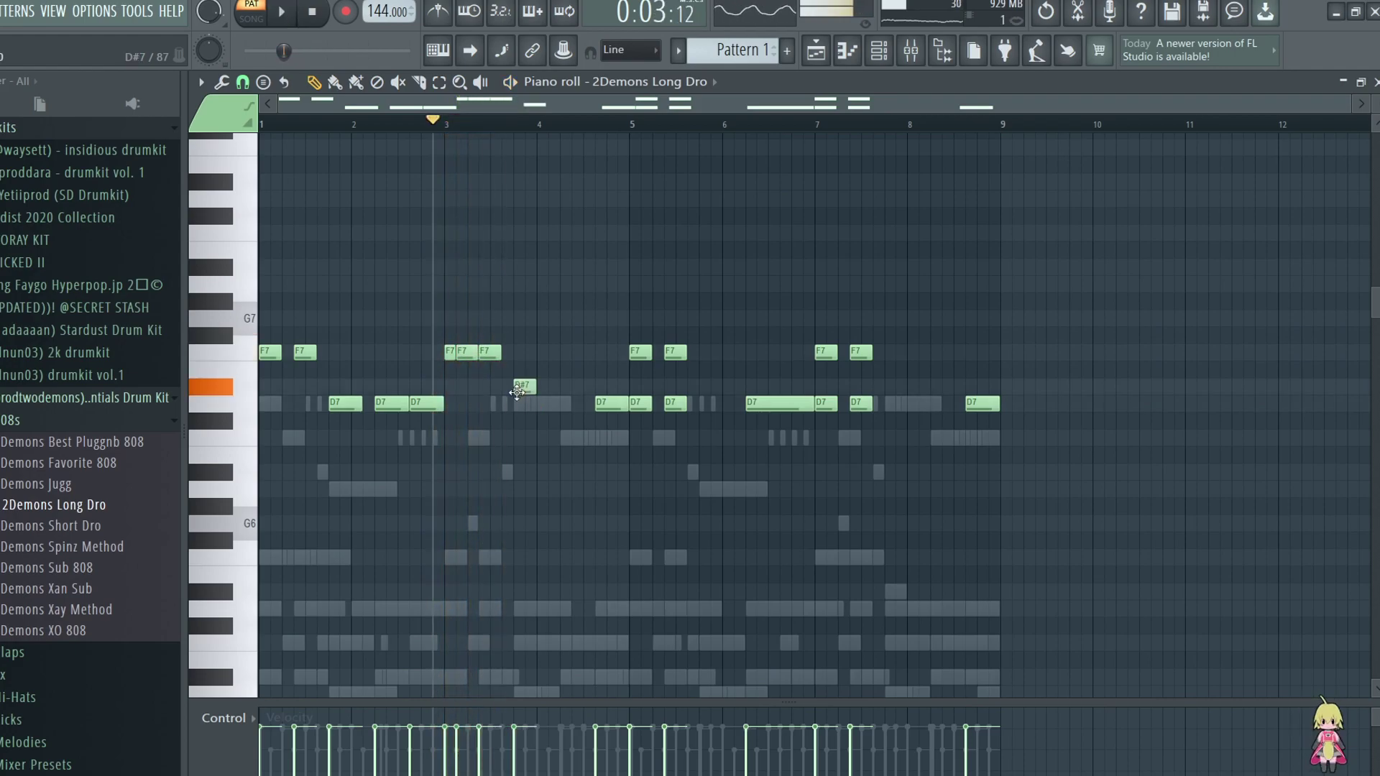
pyautogui.moveTo(536, 403); pyautogui.dragTo(557, 408)
pyautogui.click(564, 402)
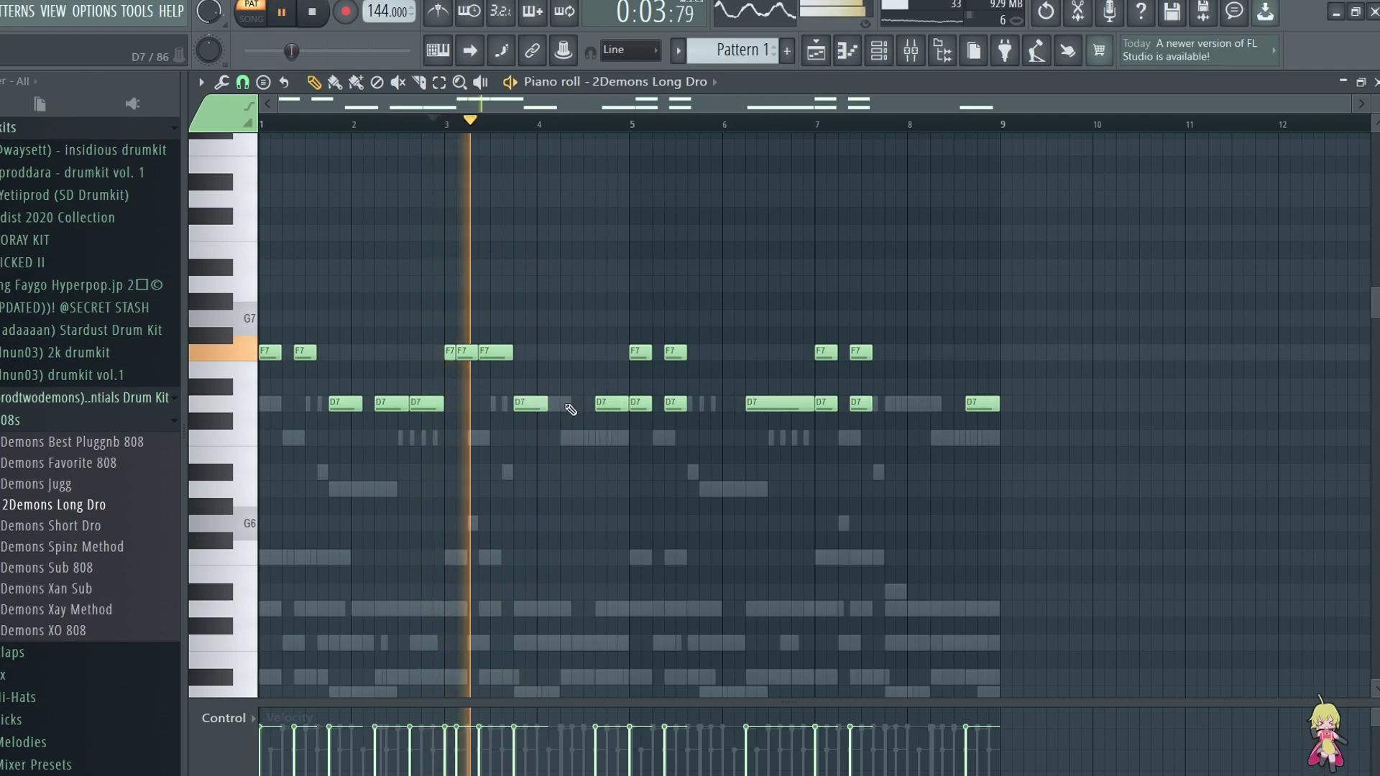
# Delete all the 808 notes from bar 5 onward
pyautogui.moveTo(641, 397); pyautogui.dragTo(981, 503)
pyautogui.moveTo(1070, 512); pyautogui.dragTo(638, 342)
pyautogui.press('Delete')
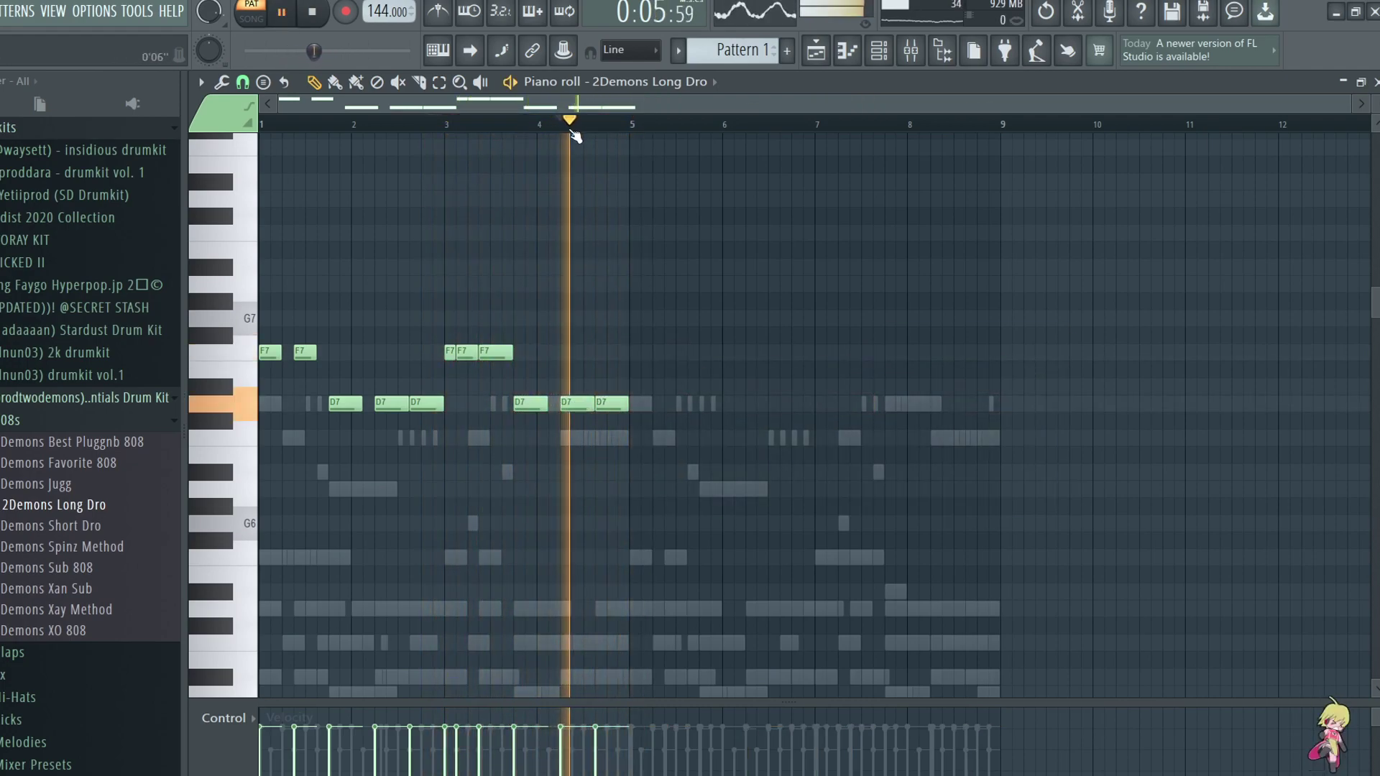
# Lower the two back-to-back 808 notes in bar 4 from D7 to C7
pyautogui.press('space')
pyautogui.moveTo(576, 441); pyautogui.dragTo(570, 405)
pyautogui.click(683, 447)
pyautogui.press('space')
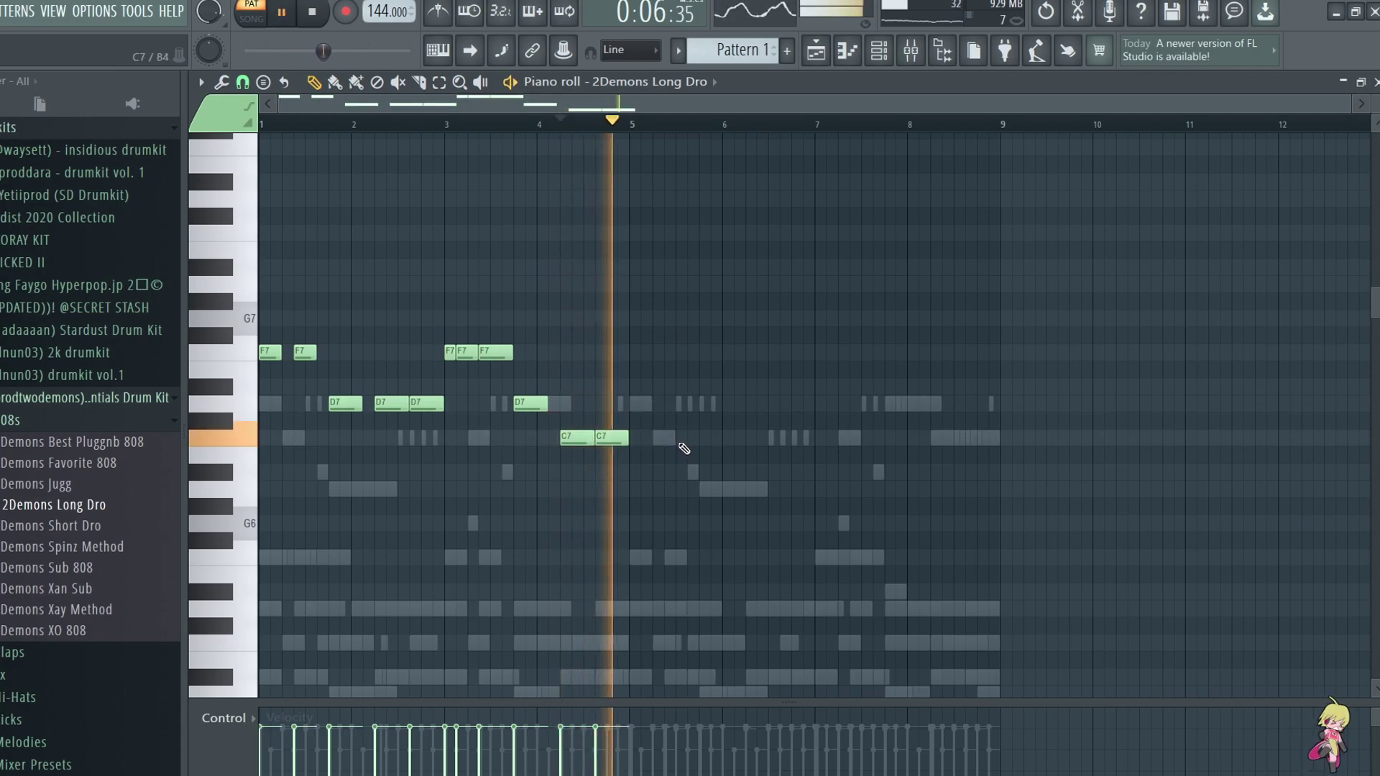
# Duplicate the four-bar 808 pattern into bars 5 to 8
pyautogui.hotkey('ctrl', 'b')
pyautogui.hotkey('ctrl', 'a')
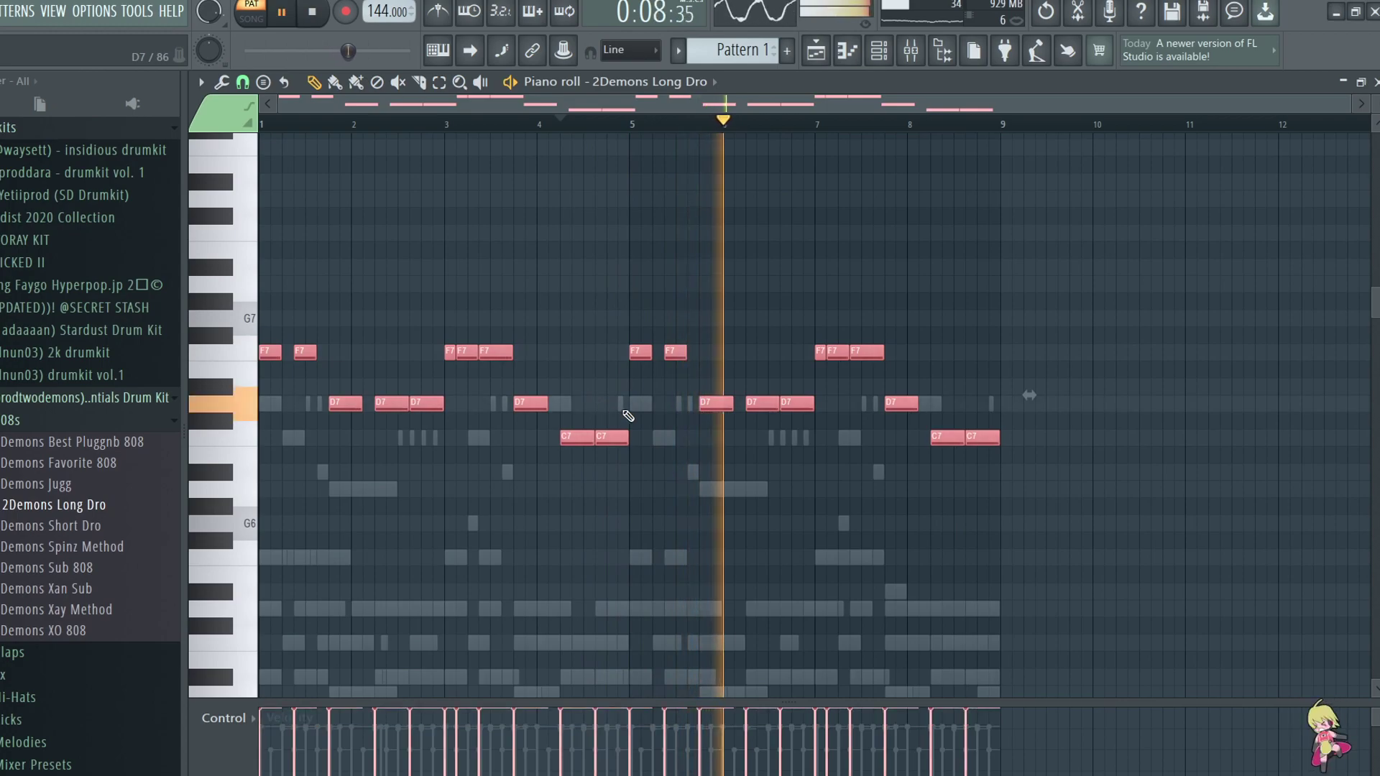
pyautogui.click(853, 508)
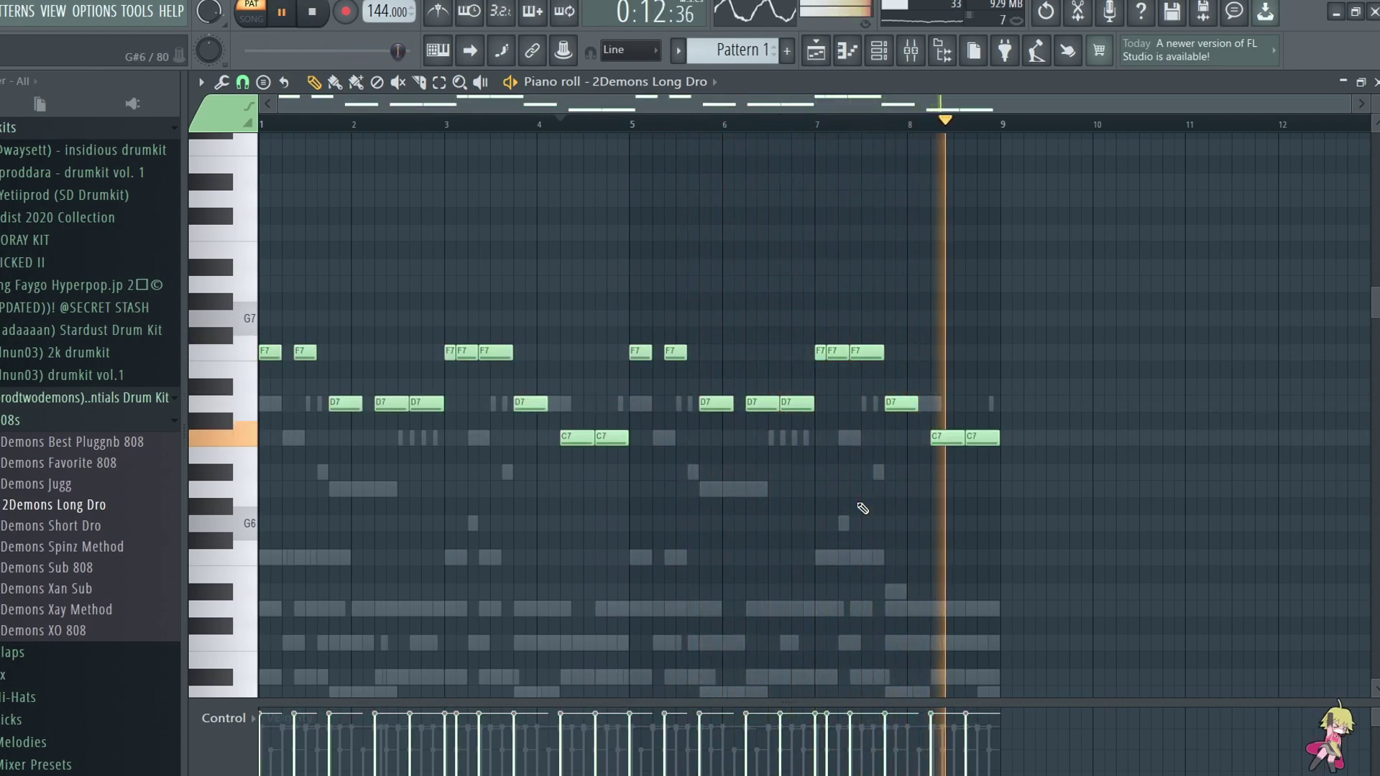
# Transpose all the 808 notes down two octaves to F5, D5 and C5
pyautogui.hotkey('ctrl', 'Down')
pyautogui.scroll(-5, 863, 508)
pyautogui.hotkey('ctrl', 'Down')
pyautogui.moveTo(1078, 618); pyautogui.dragTo(106, 295)
pyautogui.scroll(3, 845, 135)
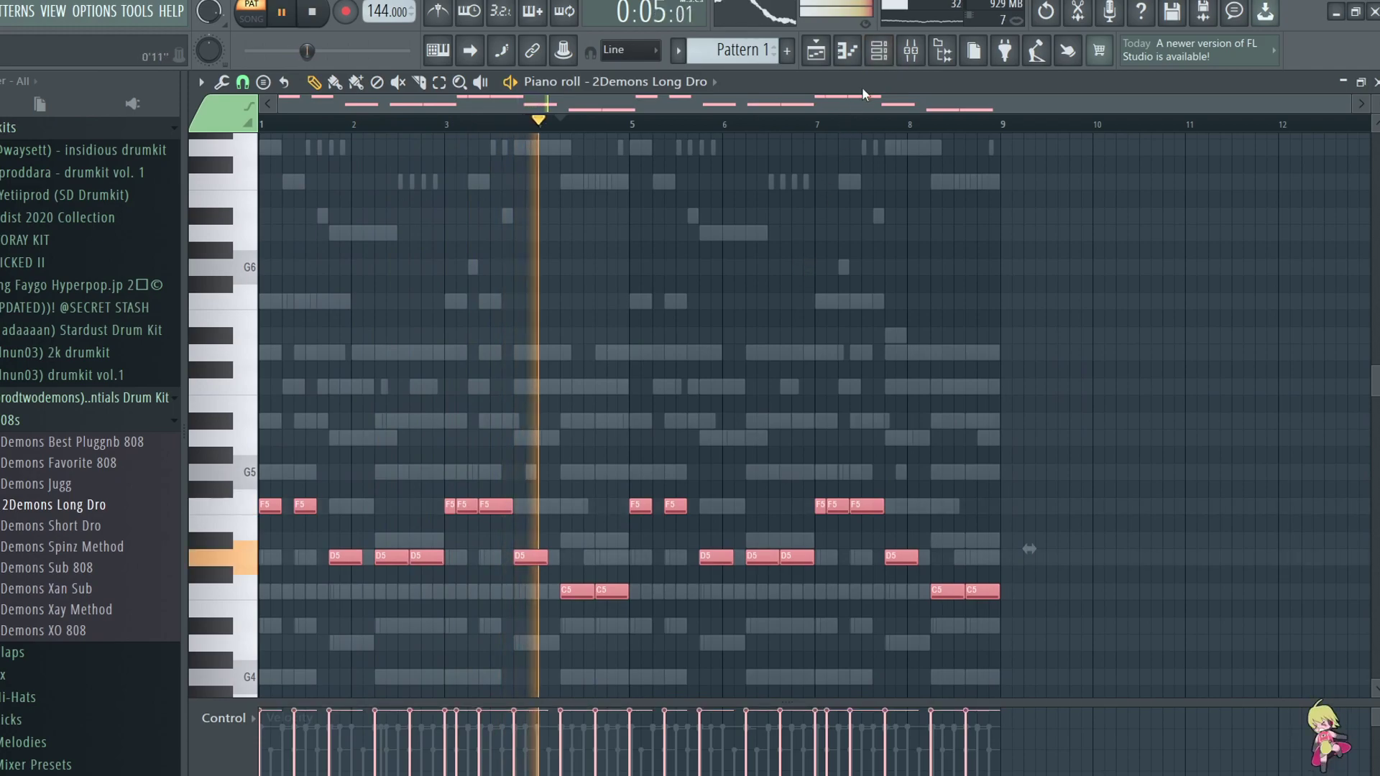
pyautogui.scroll(-1, 805, 251)
# Fill eight bars with repeated C5 notes on the 2Demons Pluggnb Hat and delete the copies that run past bar 8
pyautogui.press('F6')
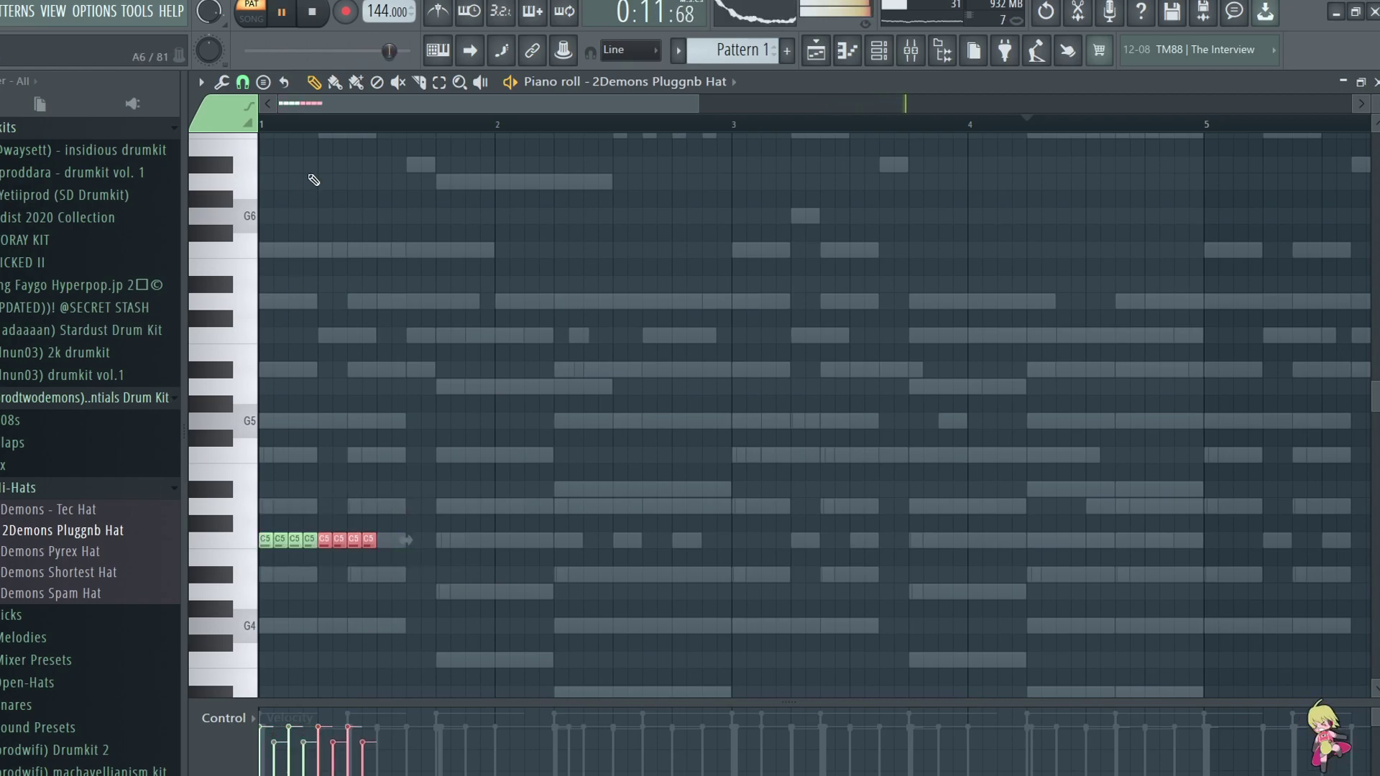
pyautogui.scroll(-3, 345, 134)
pyautogui.hotkey('ctrl', 'b')
pyautogui.hotkey('ctrl', 'b')
pyautogui.hotkey('ctrl', 'b')
pyautogui.hotkey('ctrl', 'b')
pyautogui.hotkey('ctrl', 'b')
pyautogui.hotkey('ctrl', 'b')
pyautogui.hotkey('ctrl', 'b')
pyautogui.hotkey('ctrl', 'b')
pyautogui.hotkey('ctrl', 'b')
pyautogui.hotkey('ctrl', 'b')
pyautogui.hotkey('ctrl', 'b')
pyautogui.hotkey('ctrl', 'b')
pyautogui.hotkey('ctrl', 'b')
pyautogui.hotkey('ctrl', 'b')
pyautogui.hotkey('ctrl', 'b')
pyautogui.hotkey('ctrl', 'b')
pyautogui.hotkey('ctrl', 'b')
pyautogui.hotkey('ctrl', 'b')
pyautogui.hotkey('ctrl', 'b')
pyautogui.hotkey('ctrl', 'b')
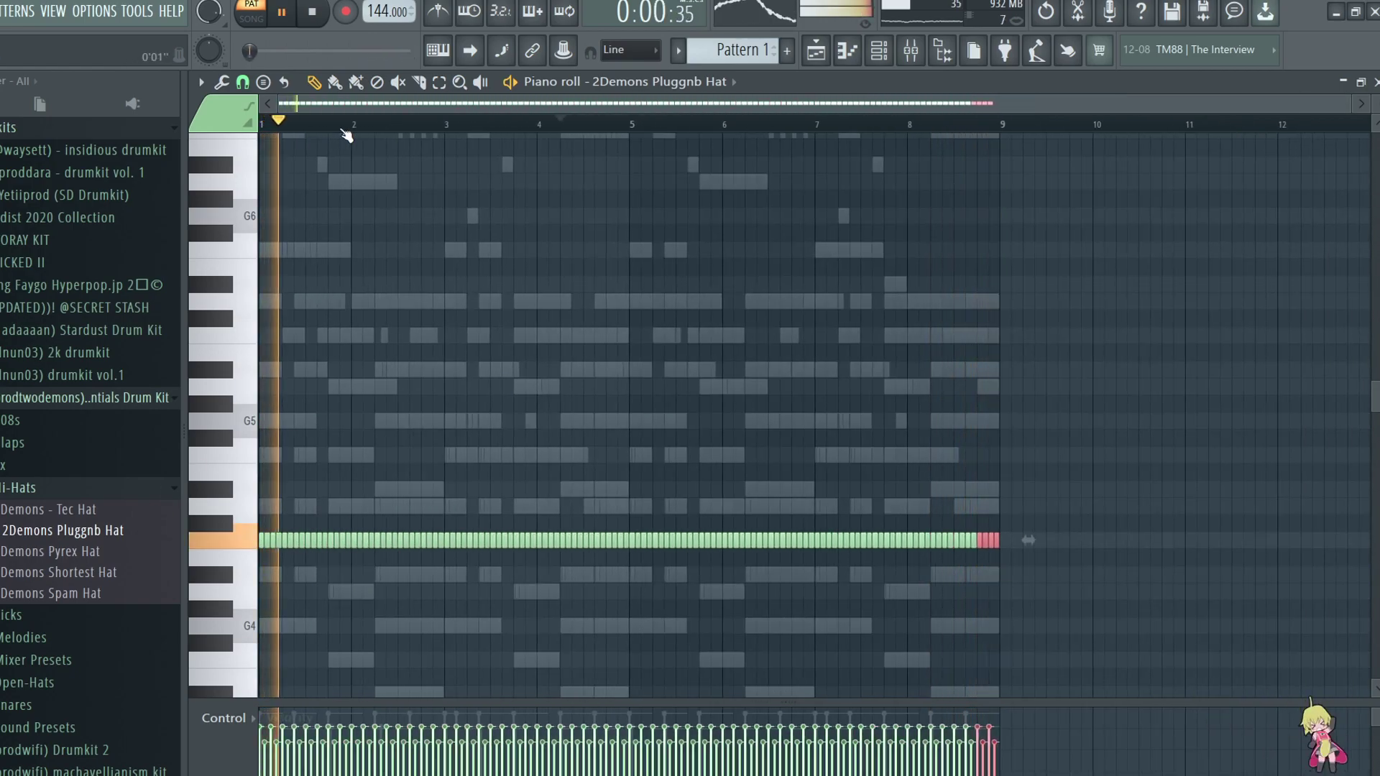
pyautogui.hotkey('ctrl', 'b')
pyautogui.hotkey('ctrl', 'b')
pyautogui.moveTo(1071, 534); pyautogui.dragTo(1010, 547)
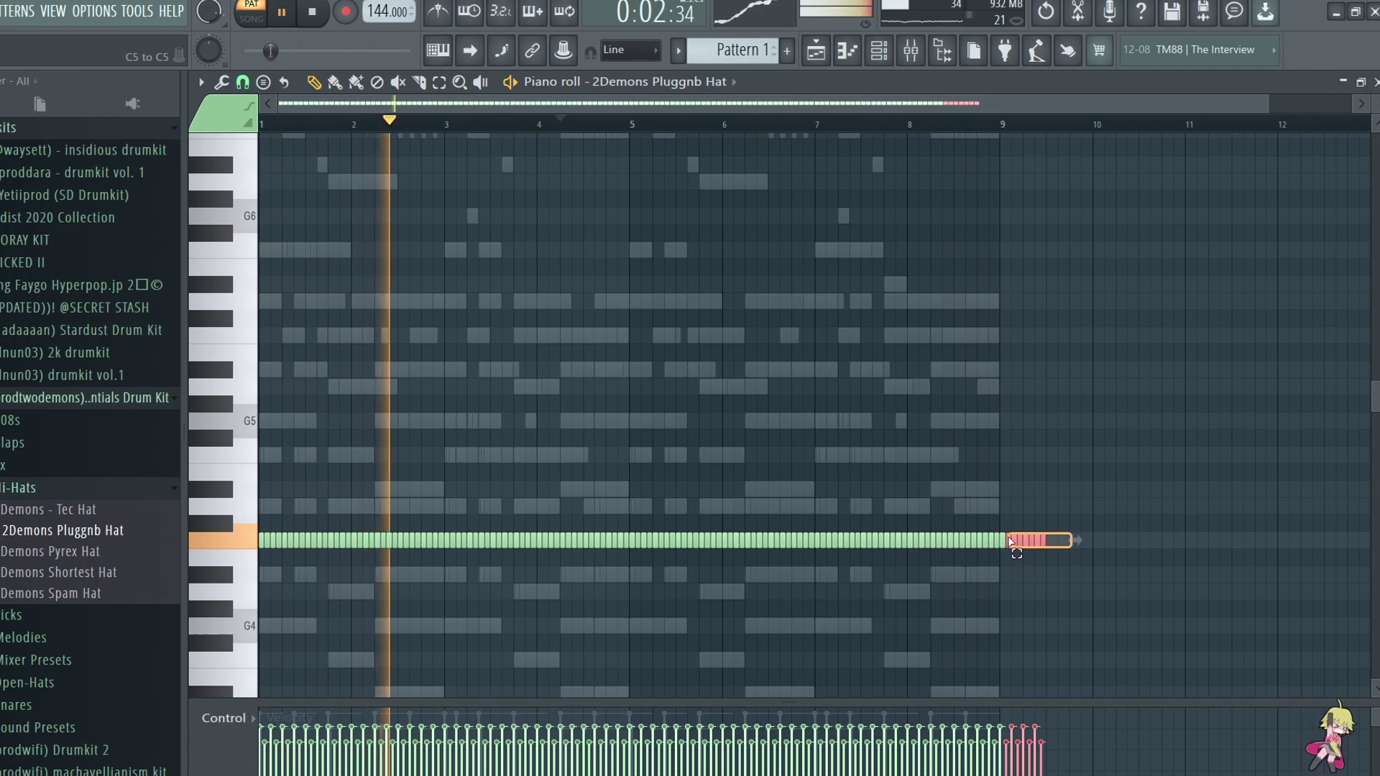
pyautogui.press('Delete')
# Remove the channel named 8 from the channel rack
pyautogui.click(879, 50)
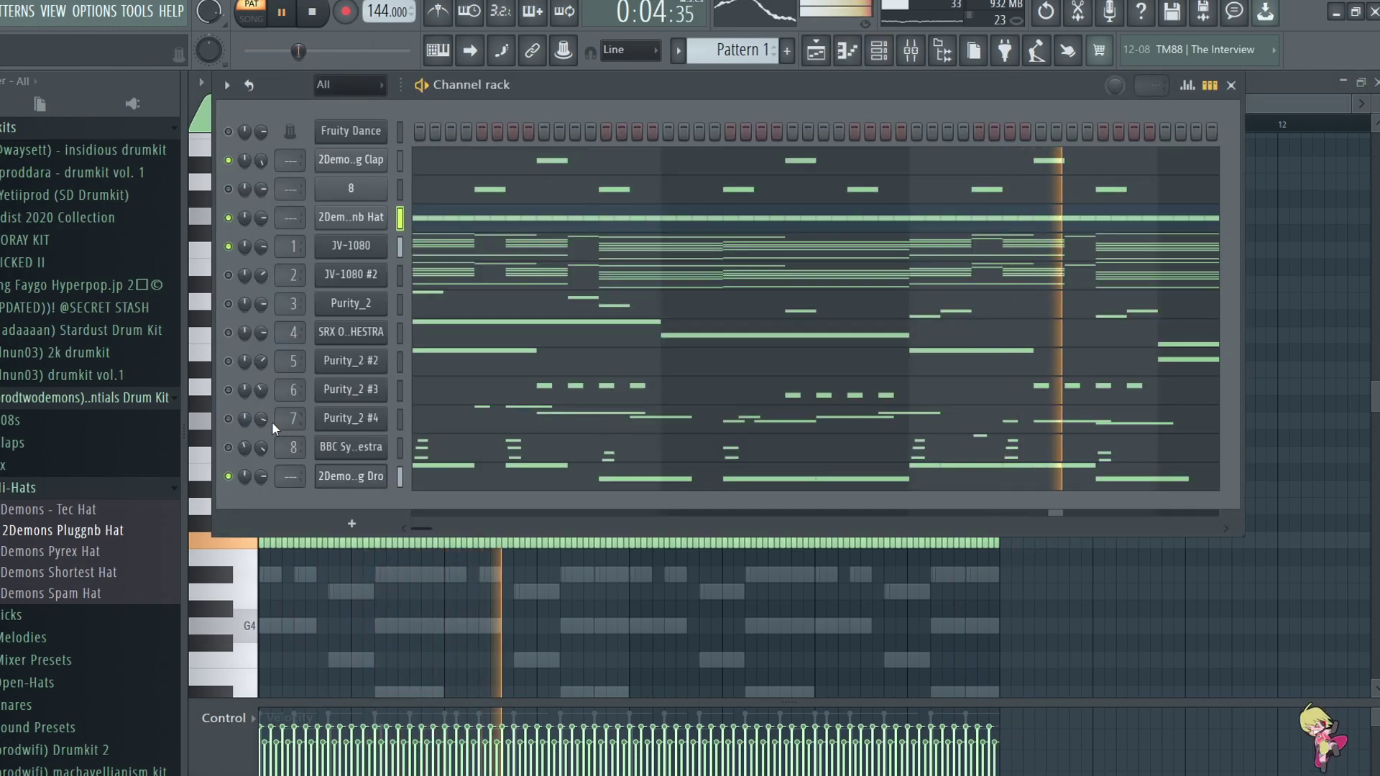
pyautogui.rightClick(318, 180)
pyautogui.click(432, 382)
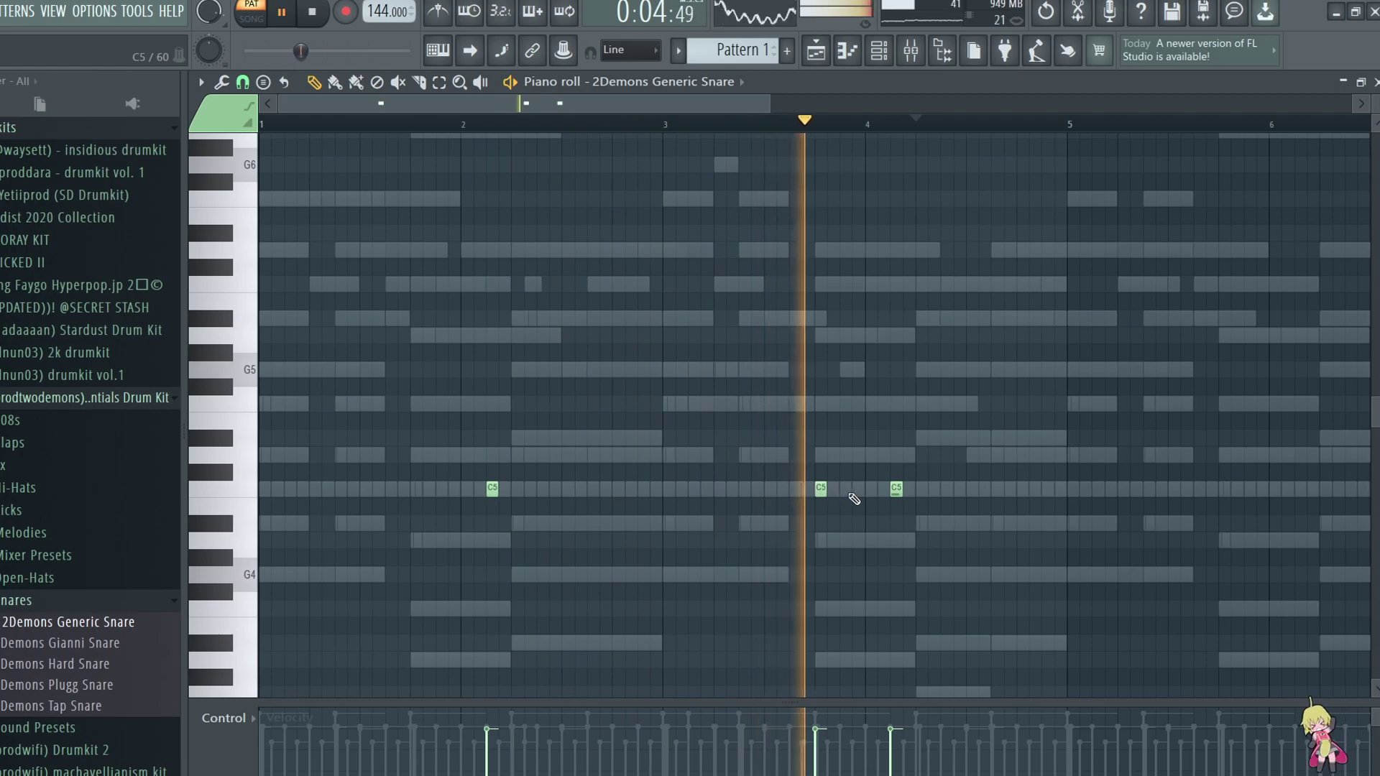
# Place 2Demons Generic Snare hits at C5 in bars 2, 3 and 4, and further hits in bars 6, 7 and 8
pyautogui.click(858, 489)
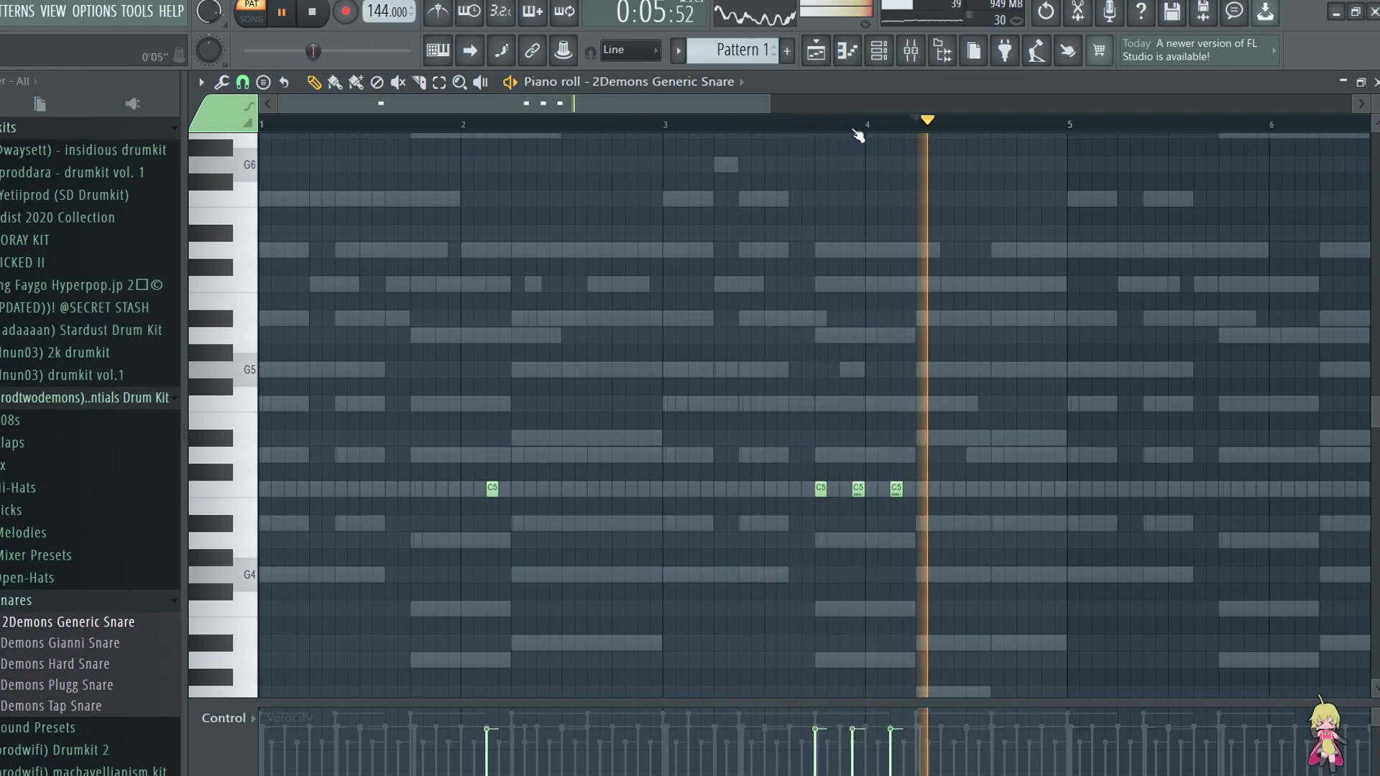
pyautogui.scroll(-2, 857, 135)
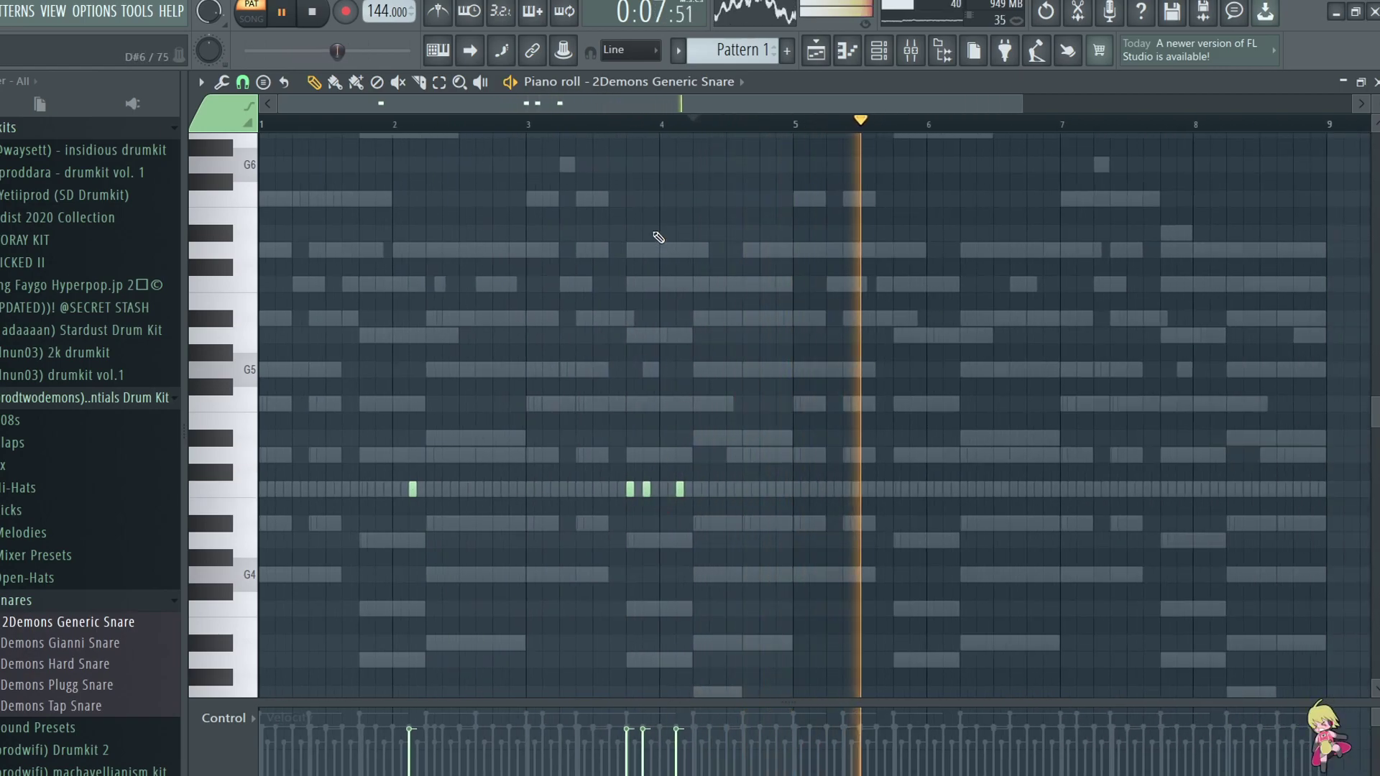
pyautogui.scroll(-2, 635, 281)
pyautogui.click(946, 285)
pyautogui.scroll(3, 1136, 342)
pyautogui.click(1180, 387)
pyautogui.click(1214, 387)
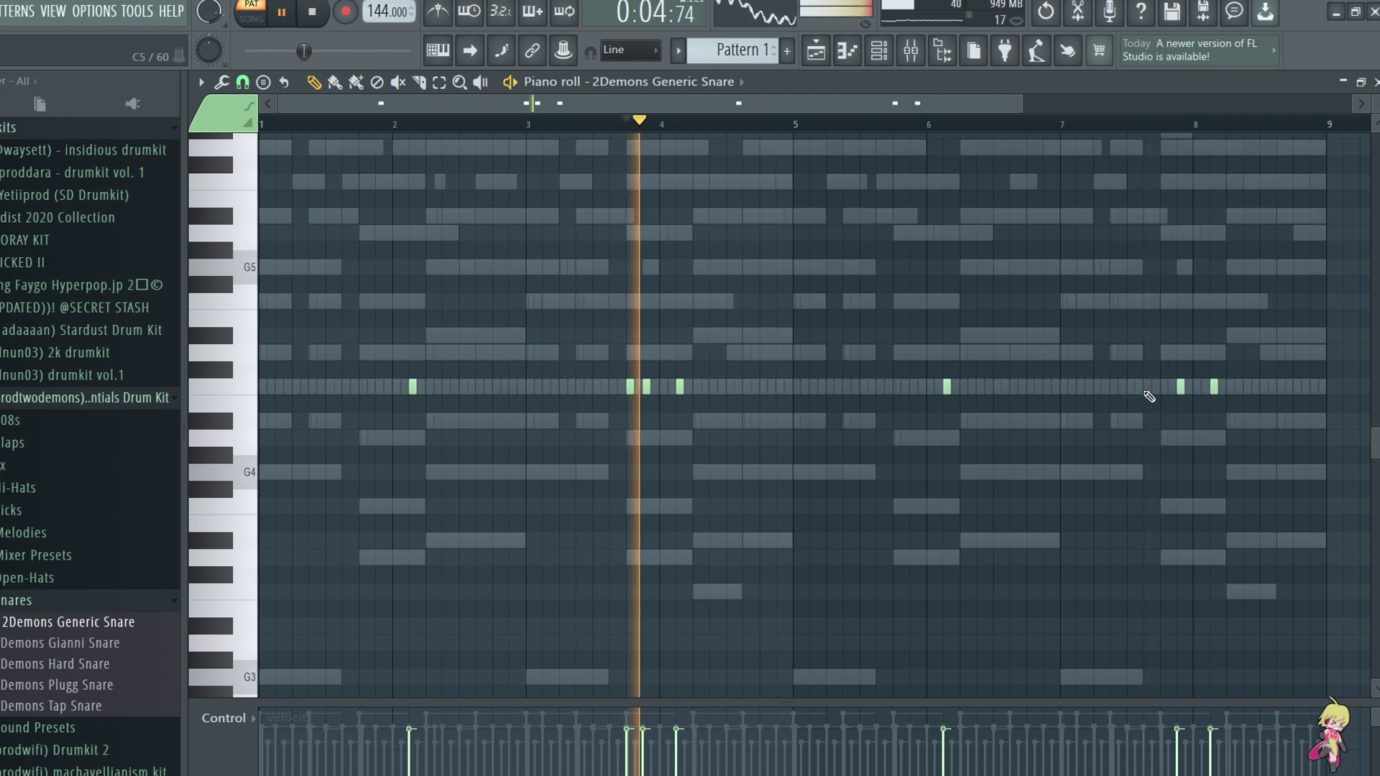
# Add a C5 snare hit late in bar 7, turn it into a fast roll with the arpeggiator, and place another hit right after it
pyautogui.click(1147, 386)
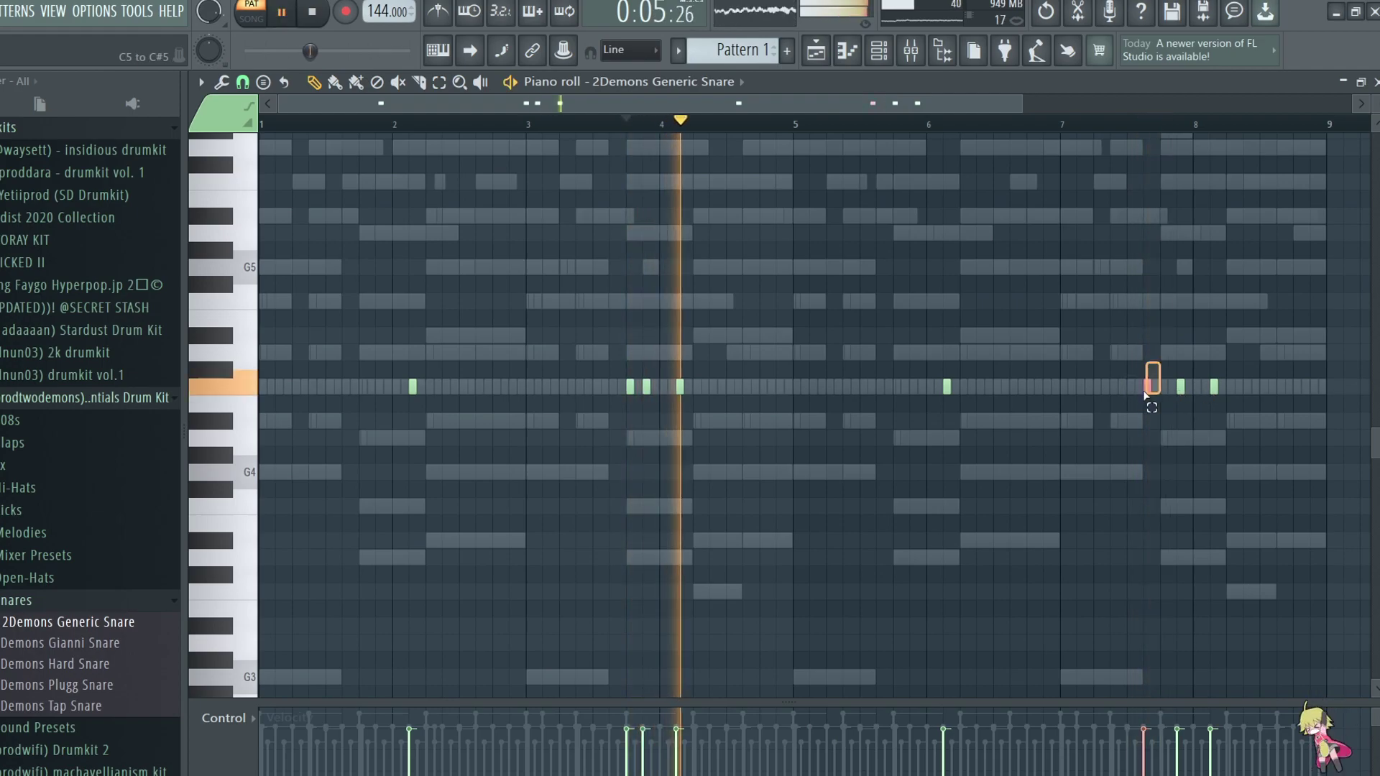
pyautogui.hotkey('alt', 'a')
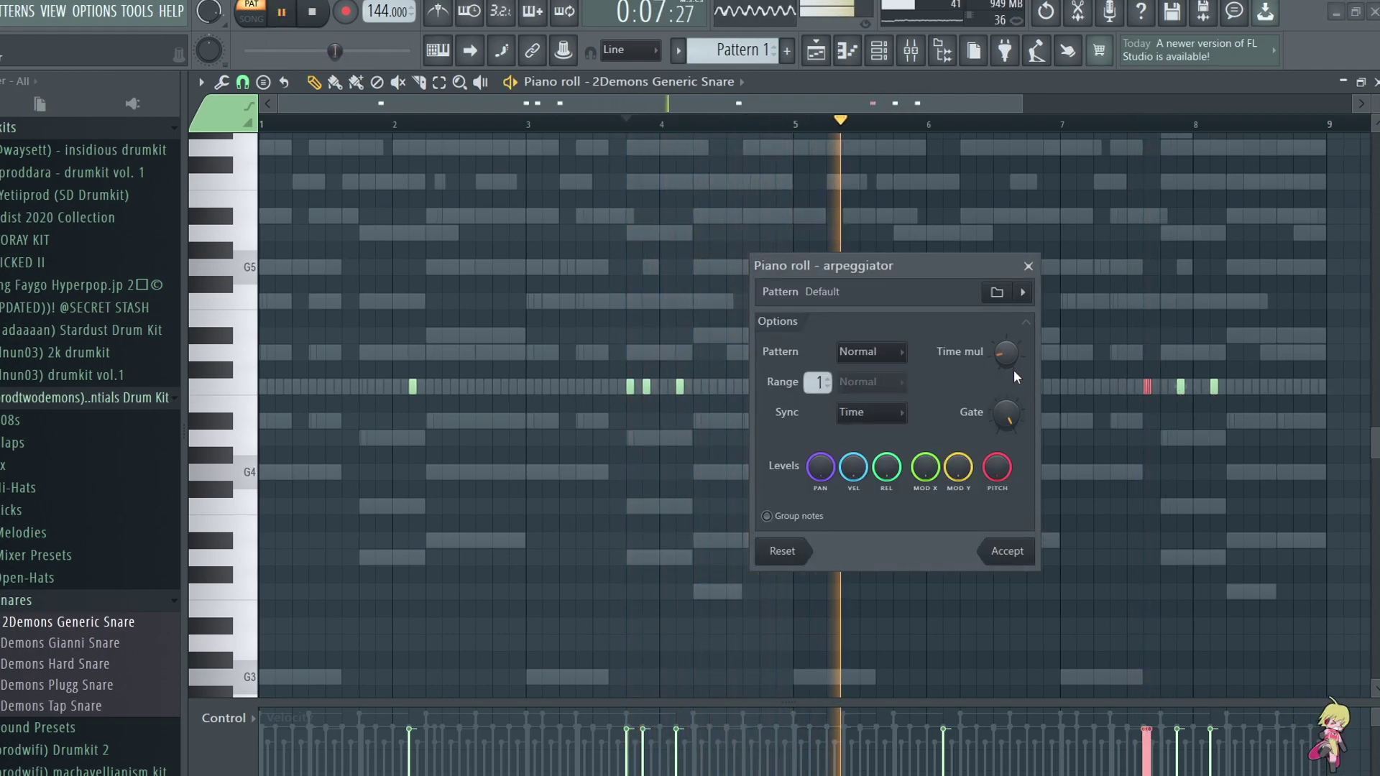
pyautogui.click(1010, 551)
pyautogui.click(1164, 386)
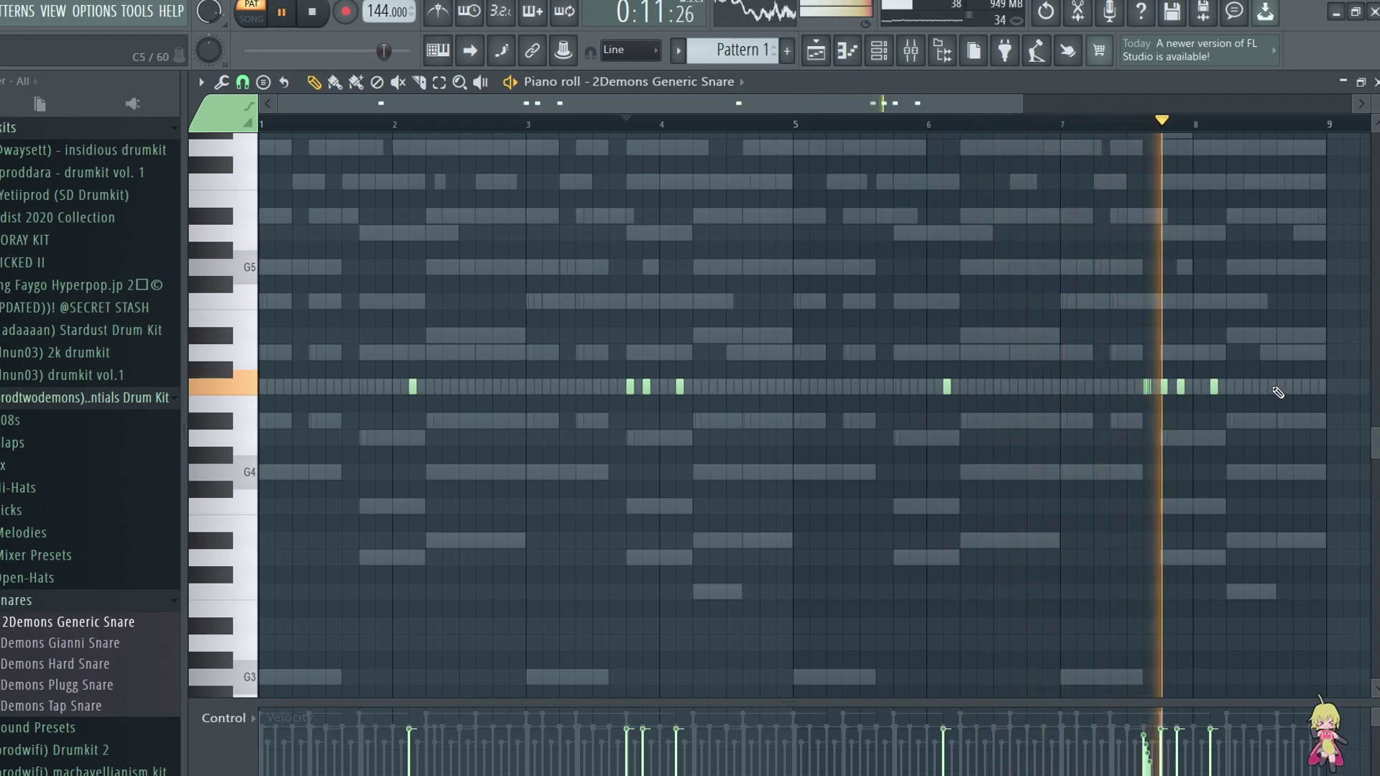
# Add a C5 snare roll with tapered velocities past the middle of bar 8 and a single hit at the end of the bar
pyautogui.press('space')
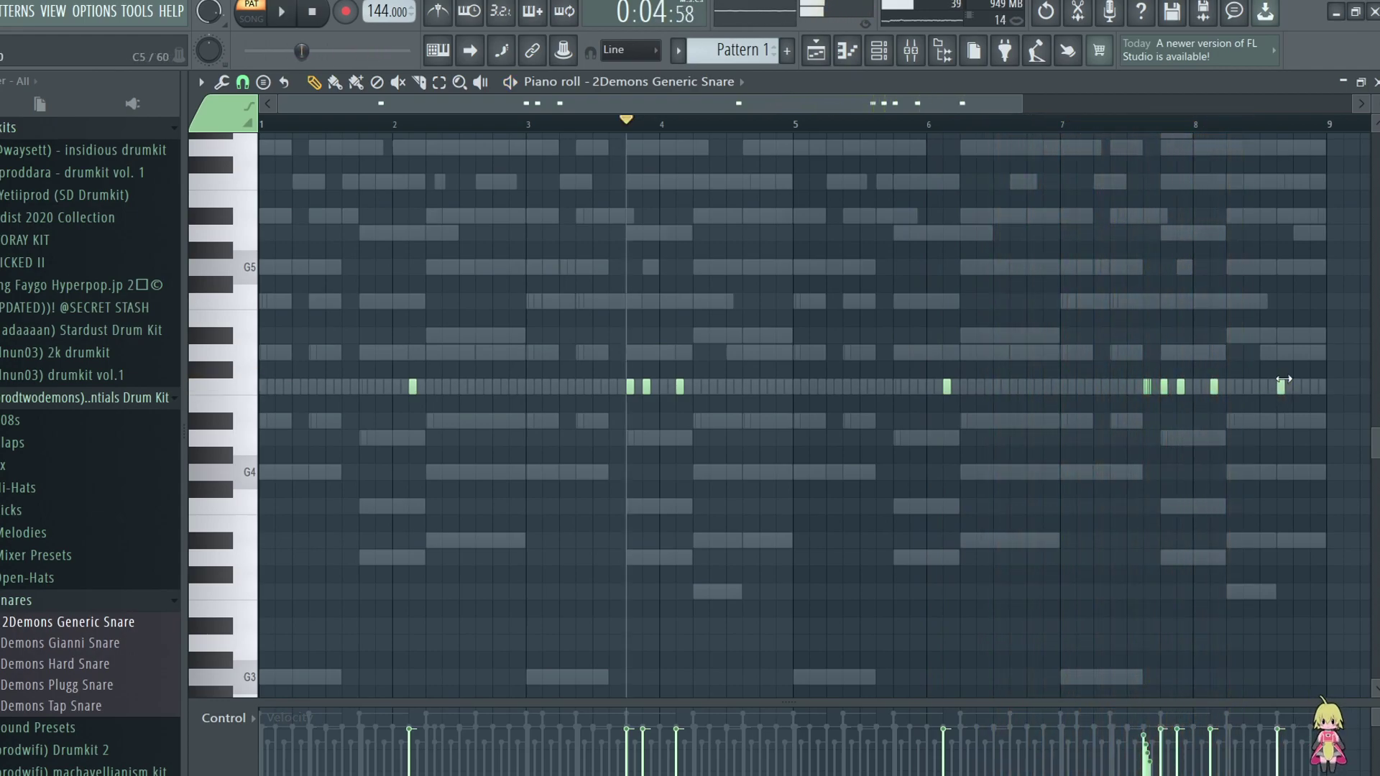
pyautogui.hotkey('alt', 'a')
pyautogui.press('Escape')
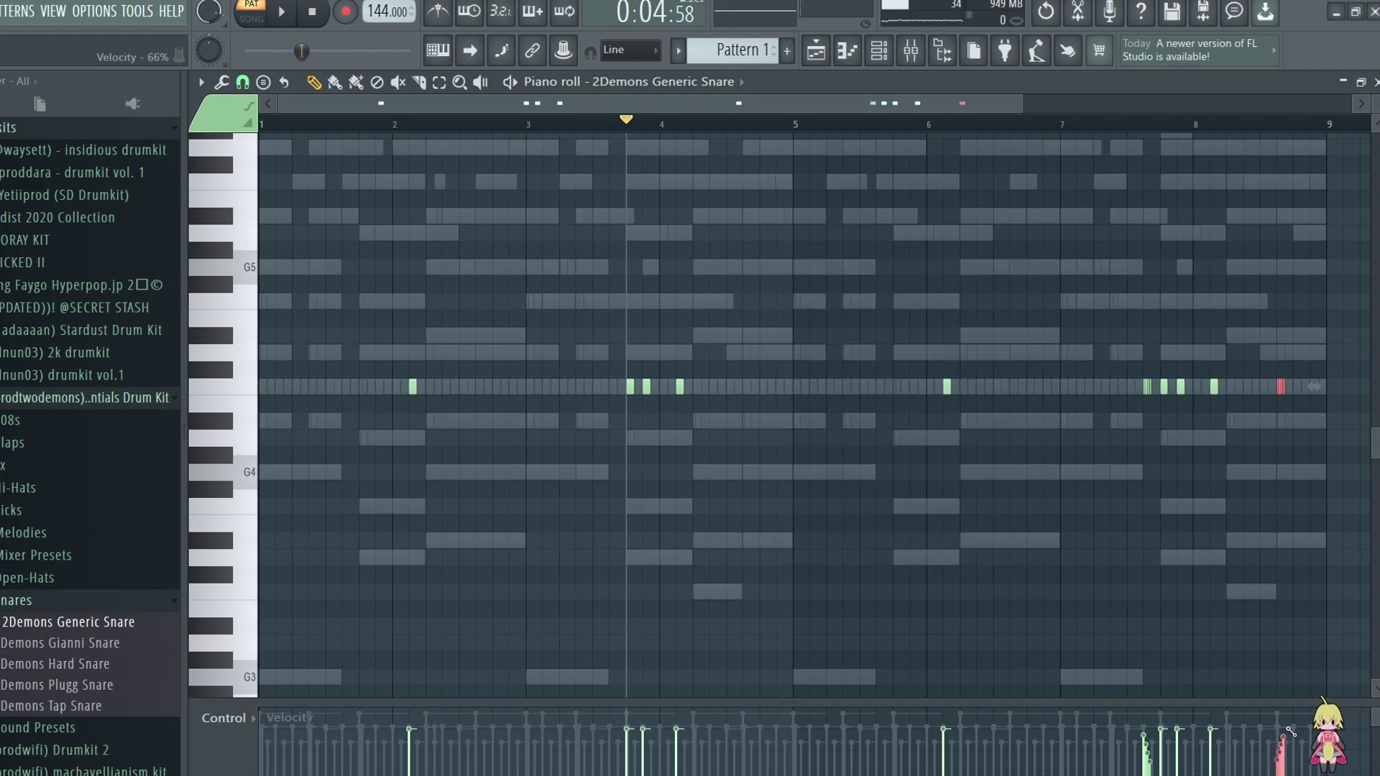
pyautogui.press('space')
pyautogui.moveTo(1353, 382); pyautogui.dragTo(399, 425)
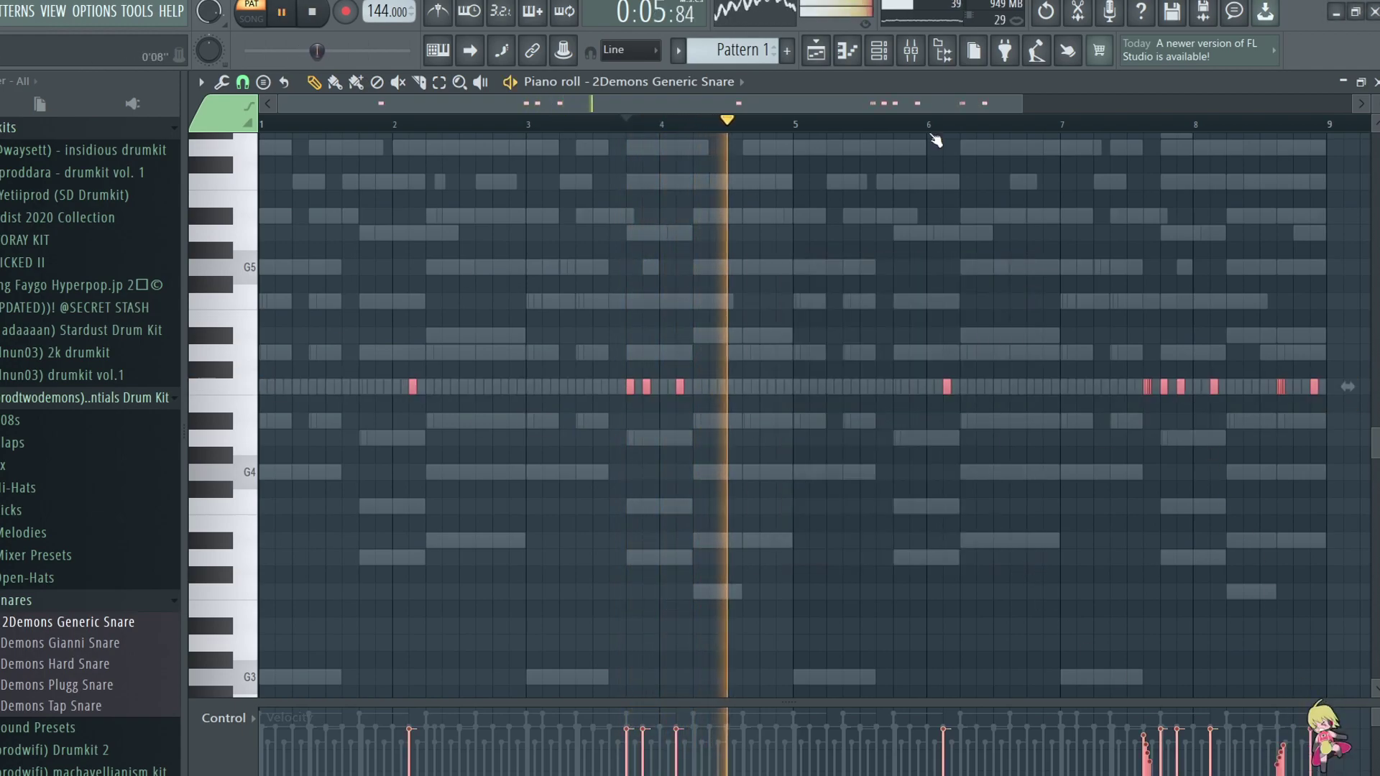
# Place PERC [ SUCCESSSION ] hits at C5 near the middle of bars 2, 4, 6 and 8
pyautogui.click(878, 50)
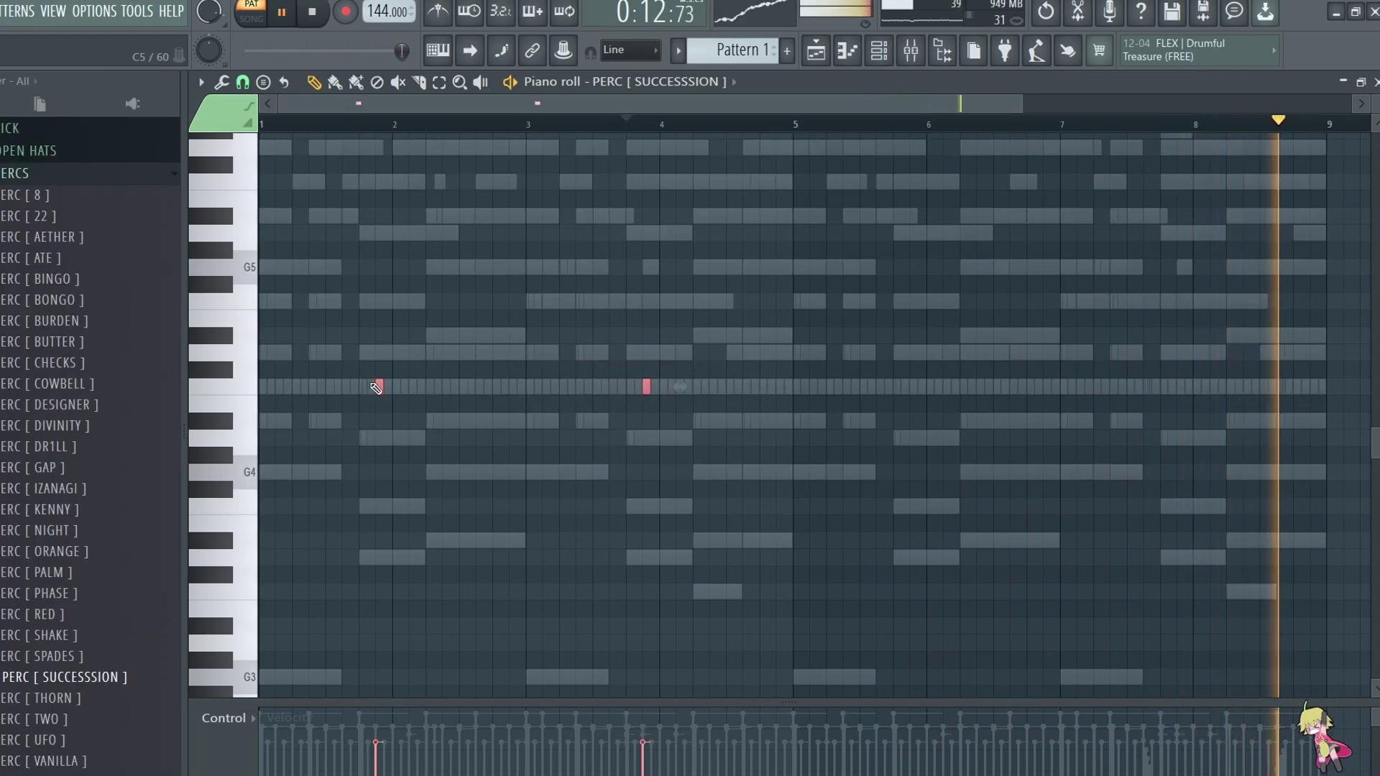
pyautogui.moveTo(375, 386); pyautogui.dragTo(984, 387)
pyautogui.hotkey('ctrl', 'a')
# Raise the Boost in the precomputed effects of the 2Demons Plugg Clap sample
pyautogui.press('F6')
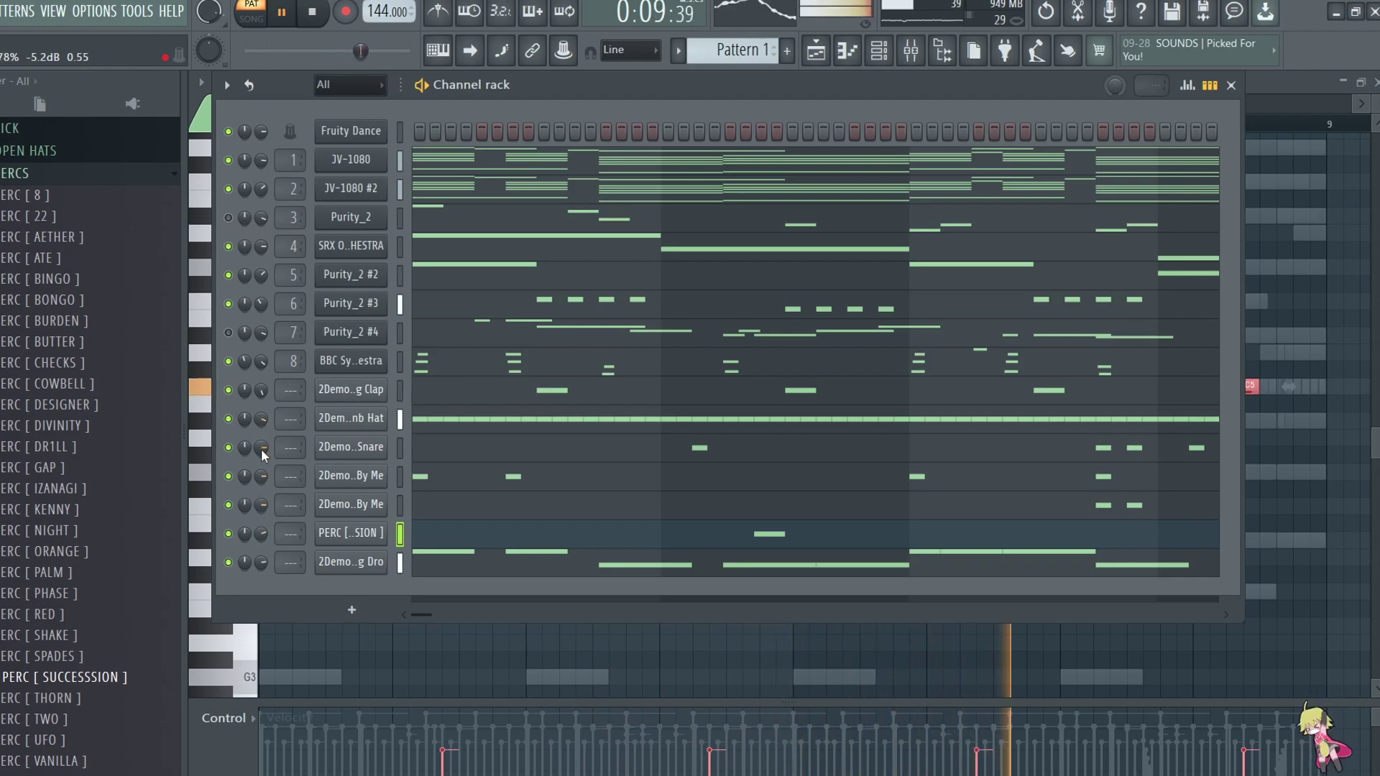
pyautogui.click(351, 388)
pyautogui.click(339, 282)
pyautogui.click(296, 282)
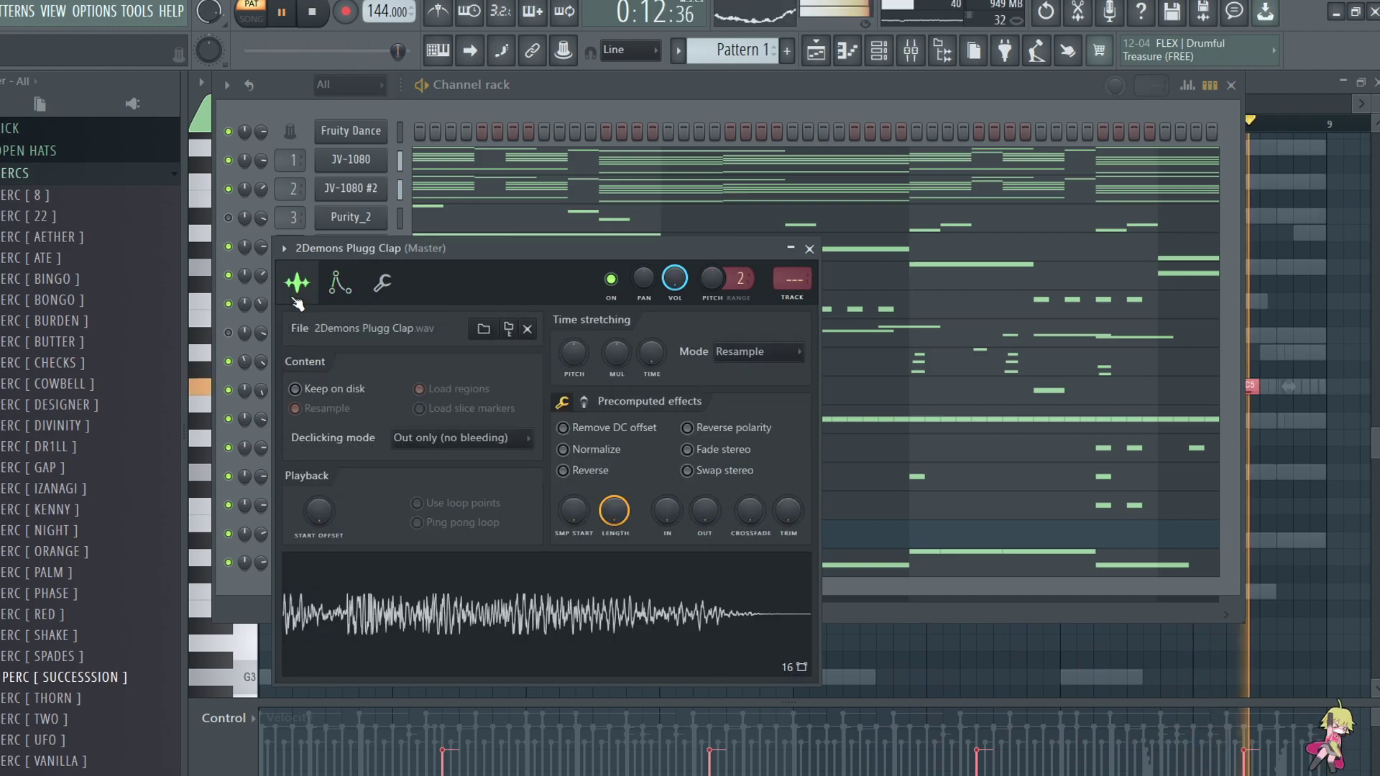
pyautogui.click(584, 401)
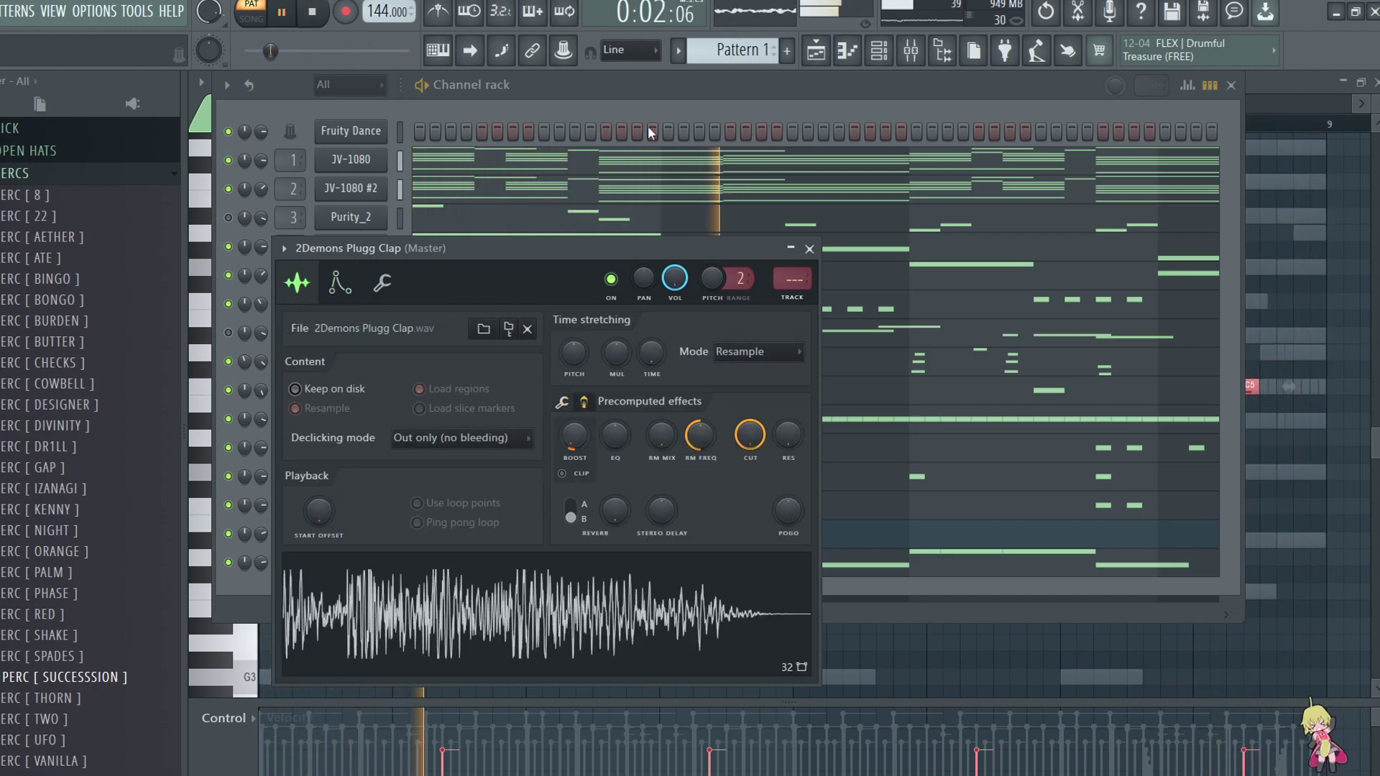
pyautogui.press('Escape')
# Load the RIM [ PEBBLE ] sample from the infinity drum kit's rims folder as a new channel
pyautogui.scroll(5, 260, 394)
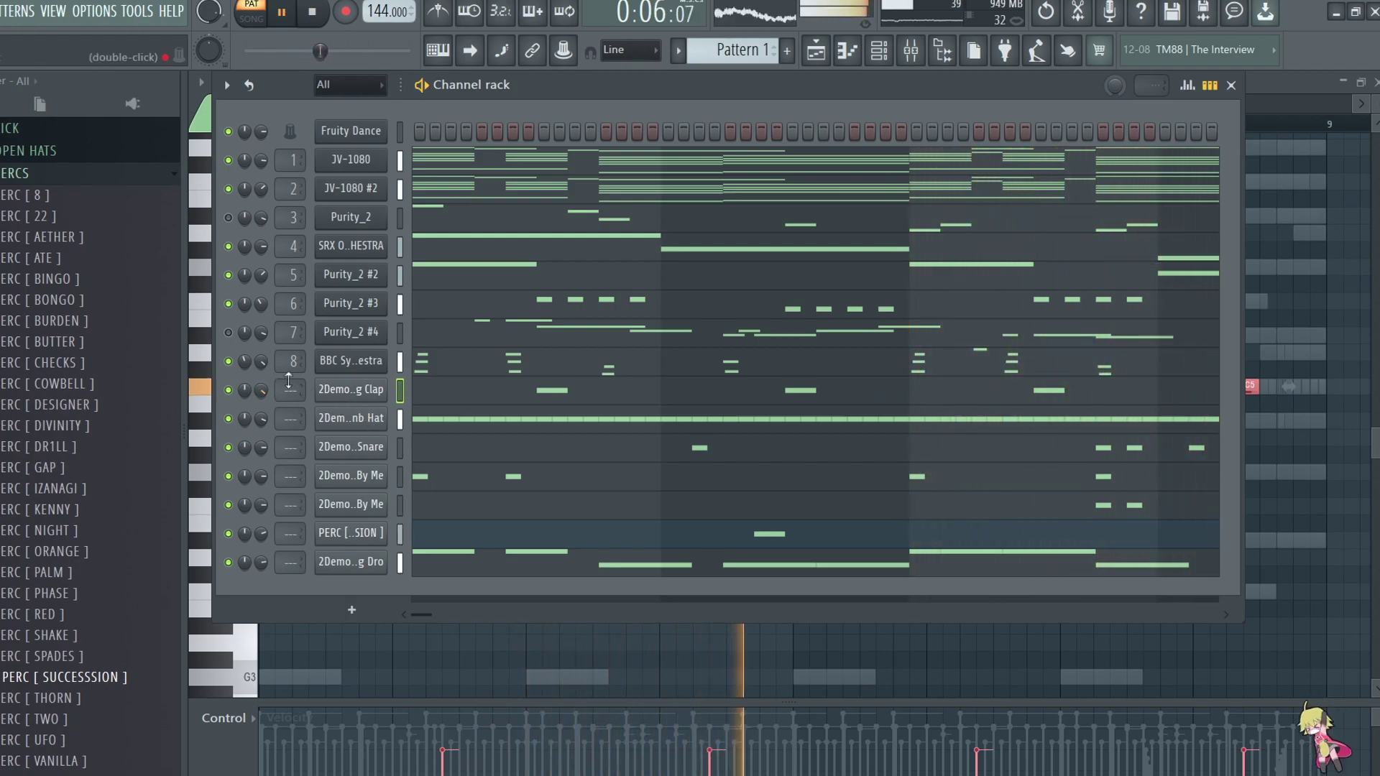
pyautogui.scroll(-5, 261, 390)
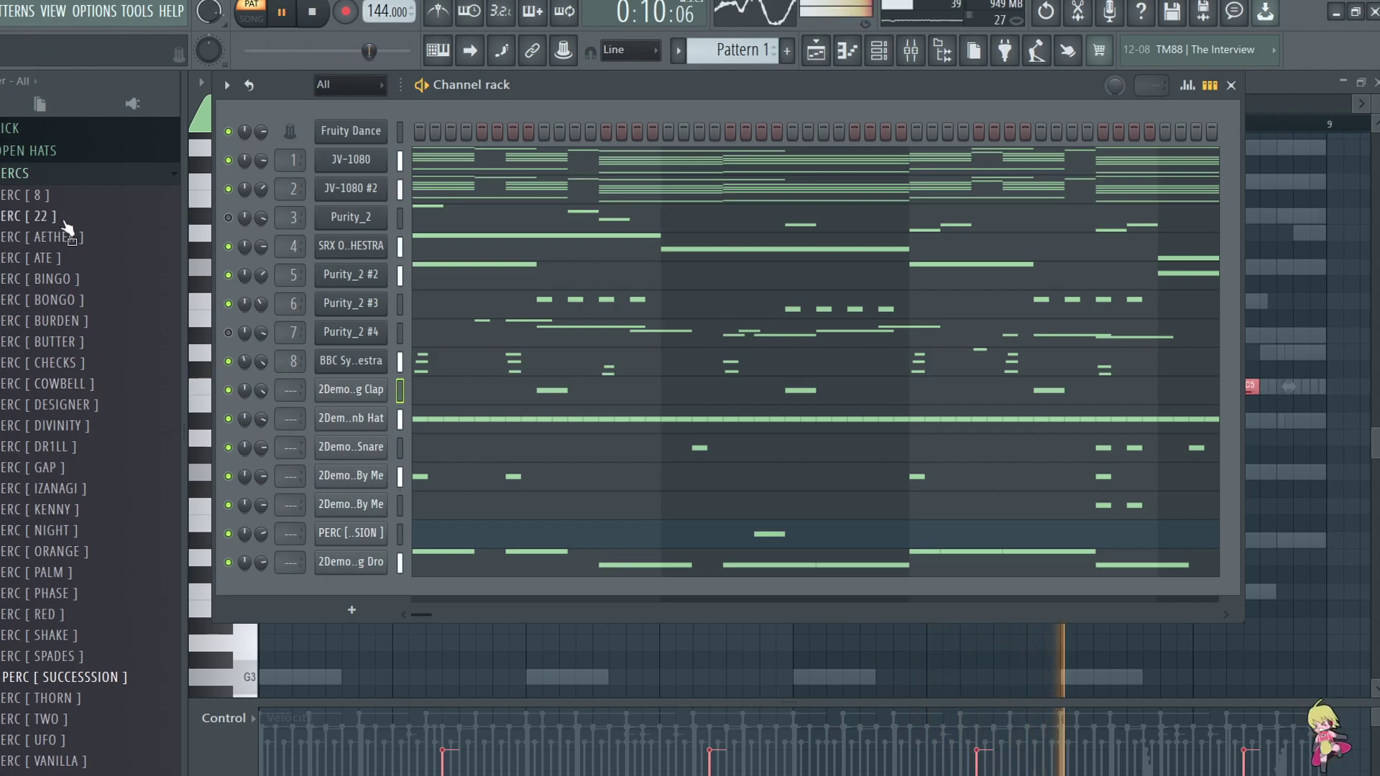
pyautogui.scroll(5, 72, 257)
pyautogui.click(55, 424)
pyautogui.click(43, 447)
pyautogui.moveTo(55, 503); pyautogui.dragTo(478, 631)
# Place an F4 rim note late in bar 1 and an extra A#4 in bar 2, and lower bar 2's last note to A#4
pyautogui.click(468, 607)
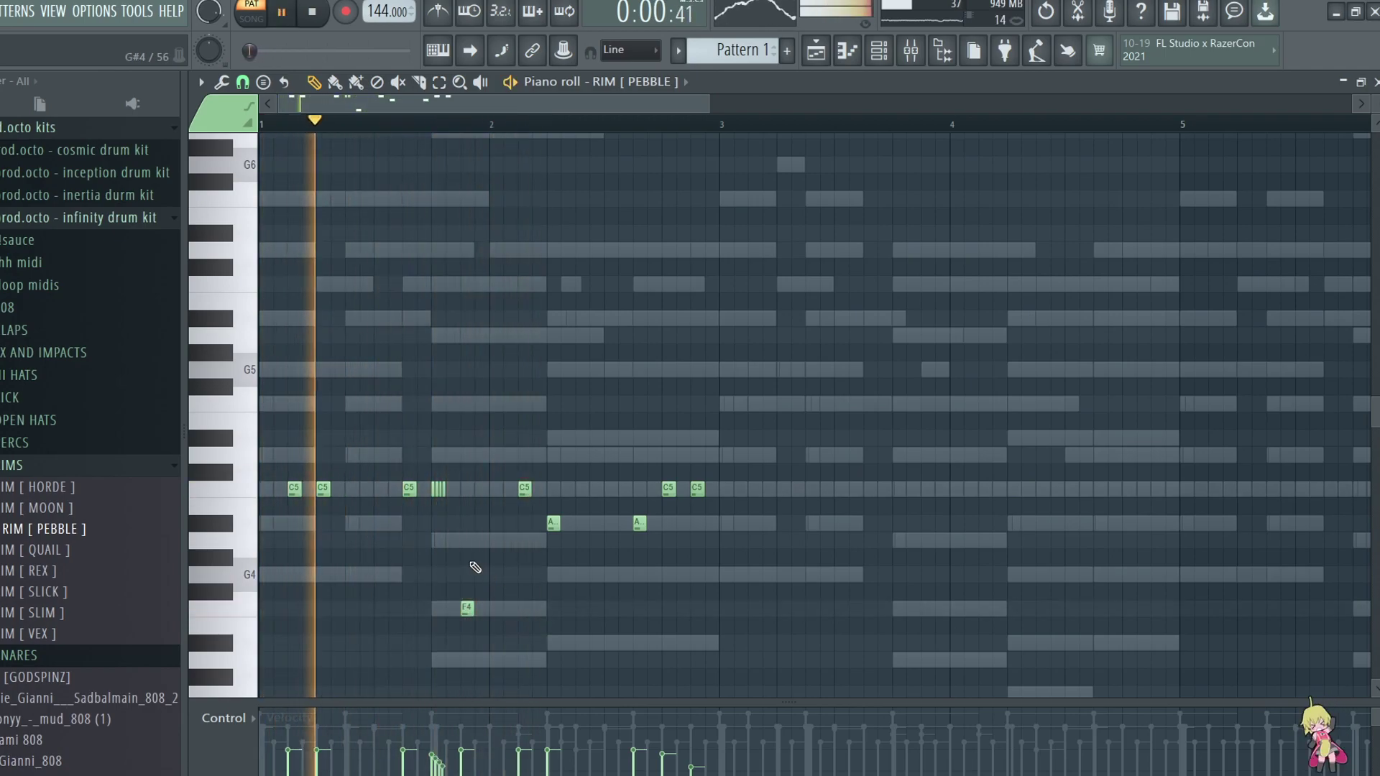
pyautogui.click(583, 522)
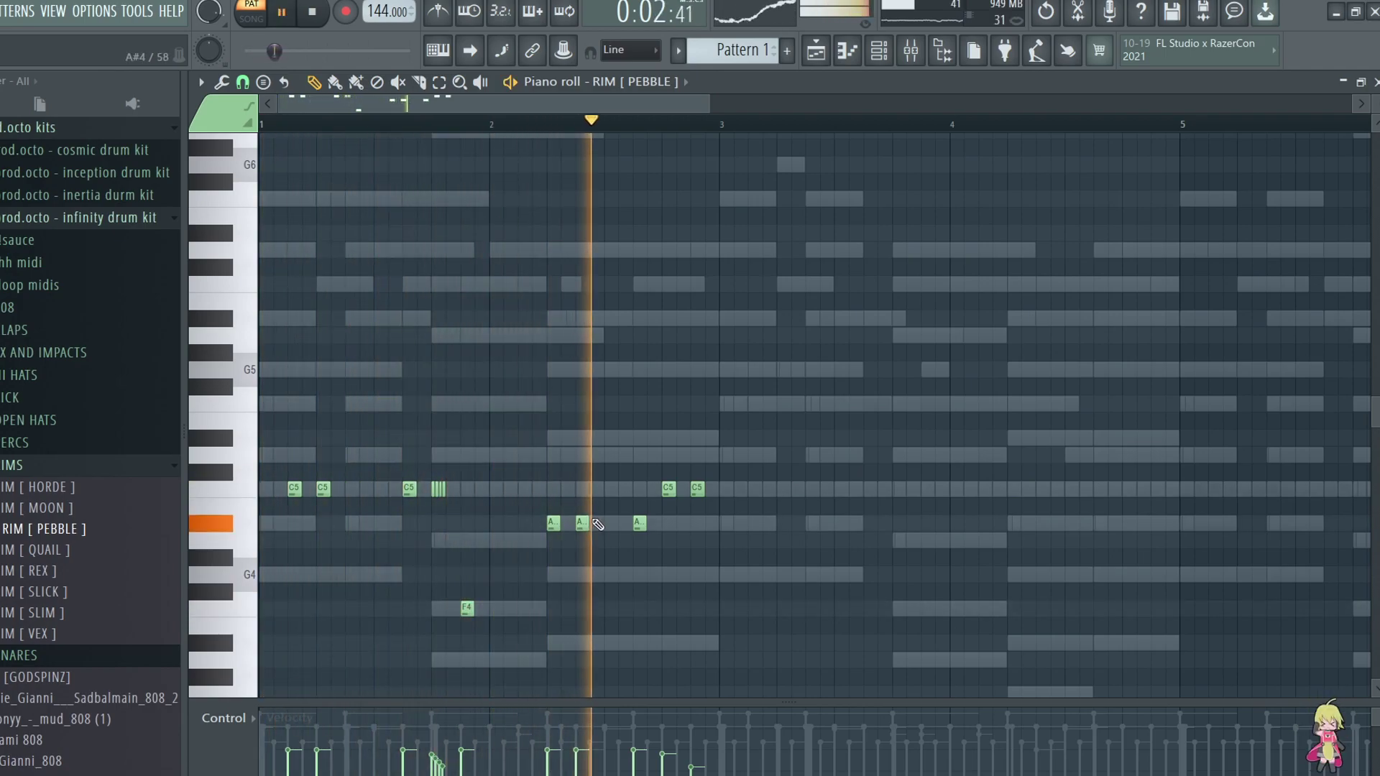
pyautogui.press('space')
pyautogui.moveTo(493, 514); pyautogui.dragTo(795, 632)
pyautogui.hotkey('ctrl', 'a')
# Place two spaced C5 rim hits in the first half of bar 3
pyautogui.click(864, 491)
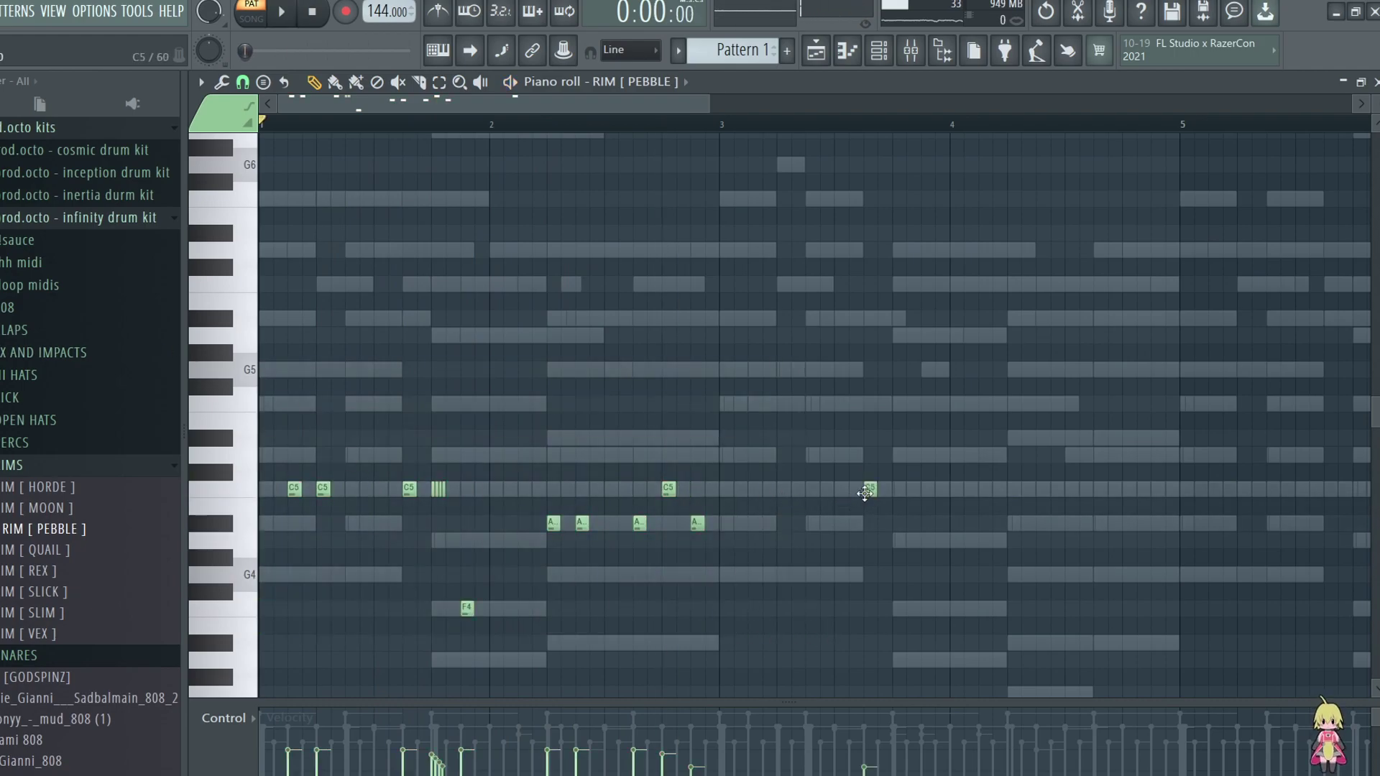
pyautogui.press('space')
pyautogui.click(784, 488)
pyautogui.click(798, 488)
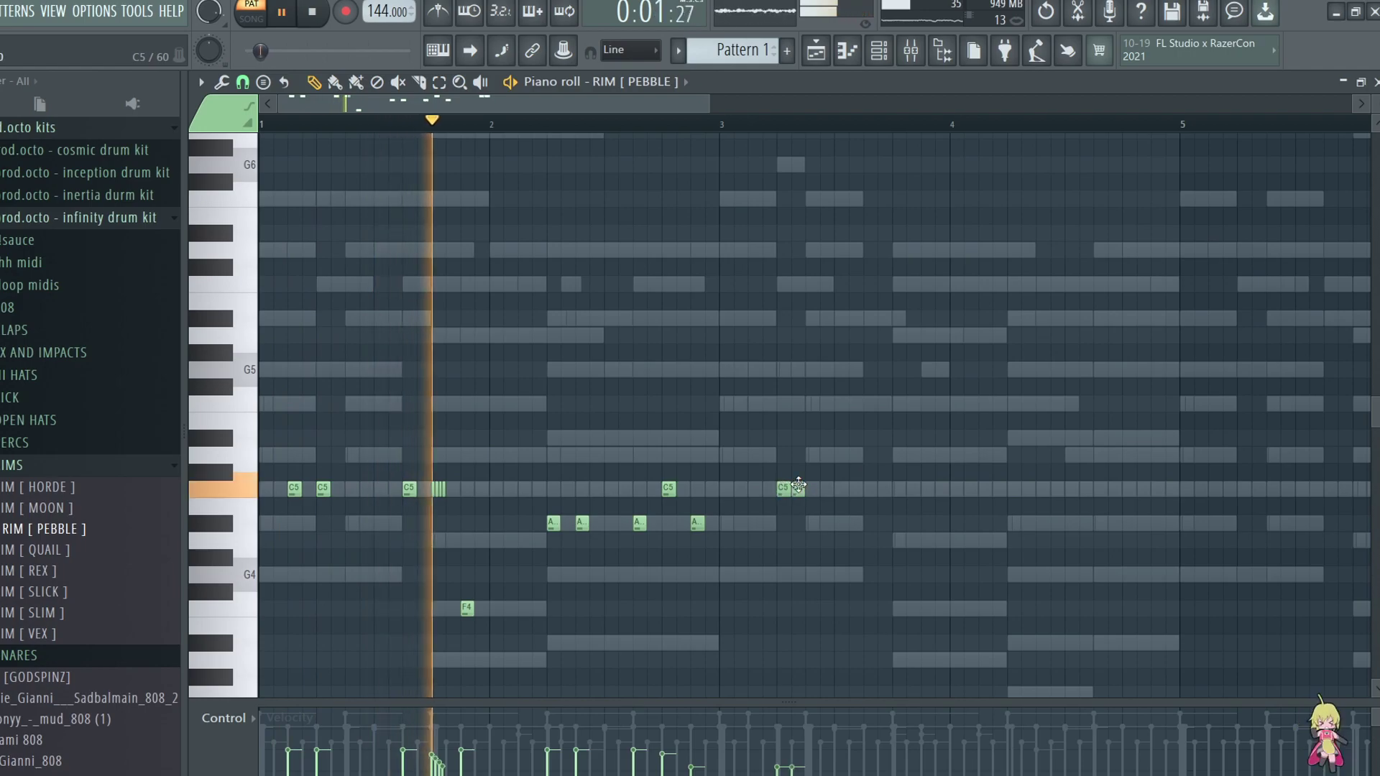
pyautogui.moveTo(798, 489); pyautogui.dragTo(812, 489)
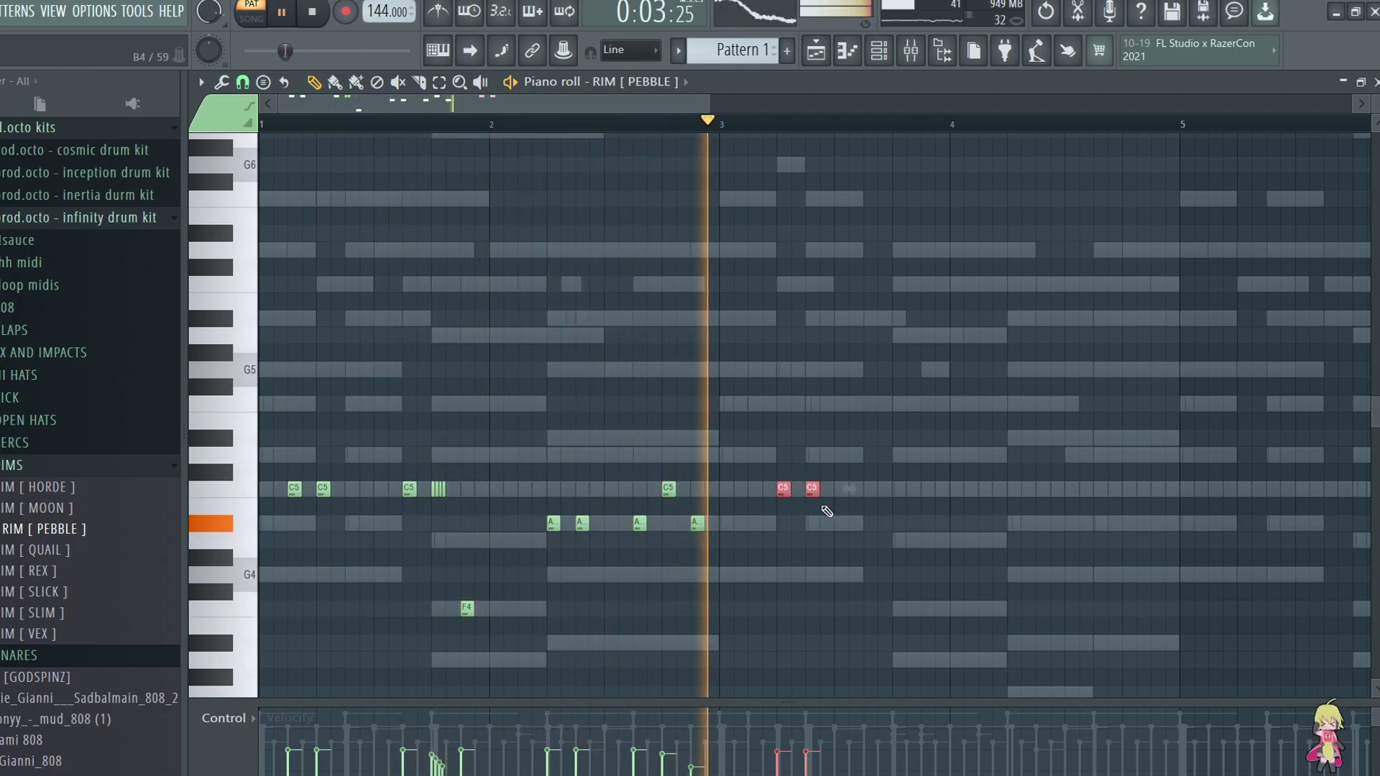
# Add C5 rim hits at the end of bar 3 and in bar 4, and chop the last one into a roll
pyautogui.press('space')
pyautogui.press('space')
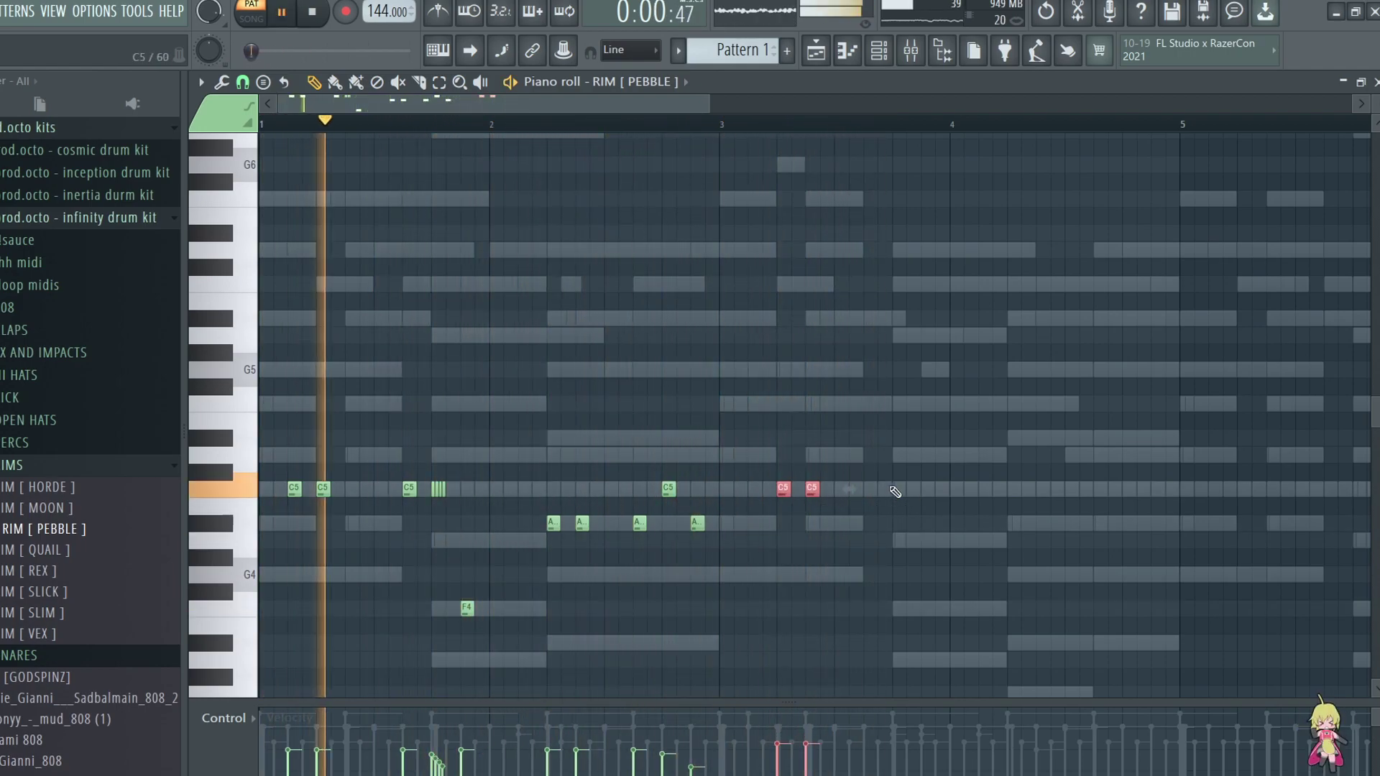
pyautogui.click(938, 489)
pyautogui.click(1021, 489)
pyautogui.click(1044, 488)
pyautogui.click(1043, 489)
pyautogui.hotkey('alt', 'u')
pyautogui.press('Return')
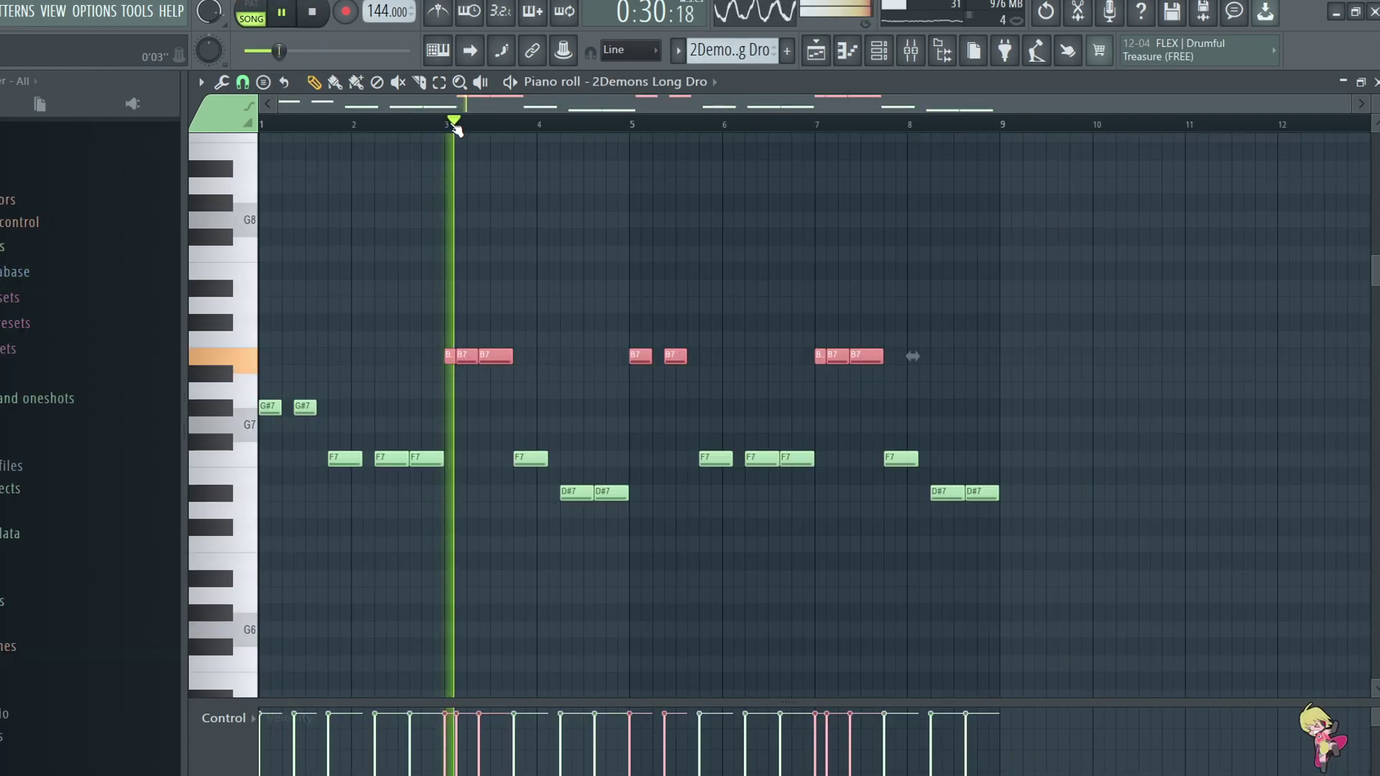
# Lower the 808 pattern's B7 notes in bars 3 and 7 to A#7 and the two notes in bar 5 to G#7
pyautogui.press('Down')
pyautogui.hotkey('ctrl', 'd')
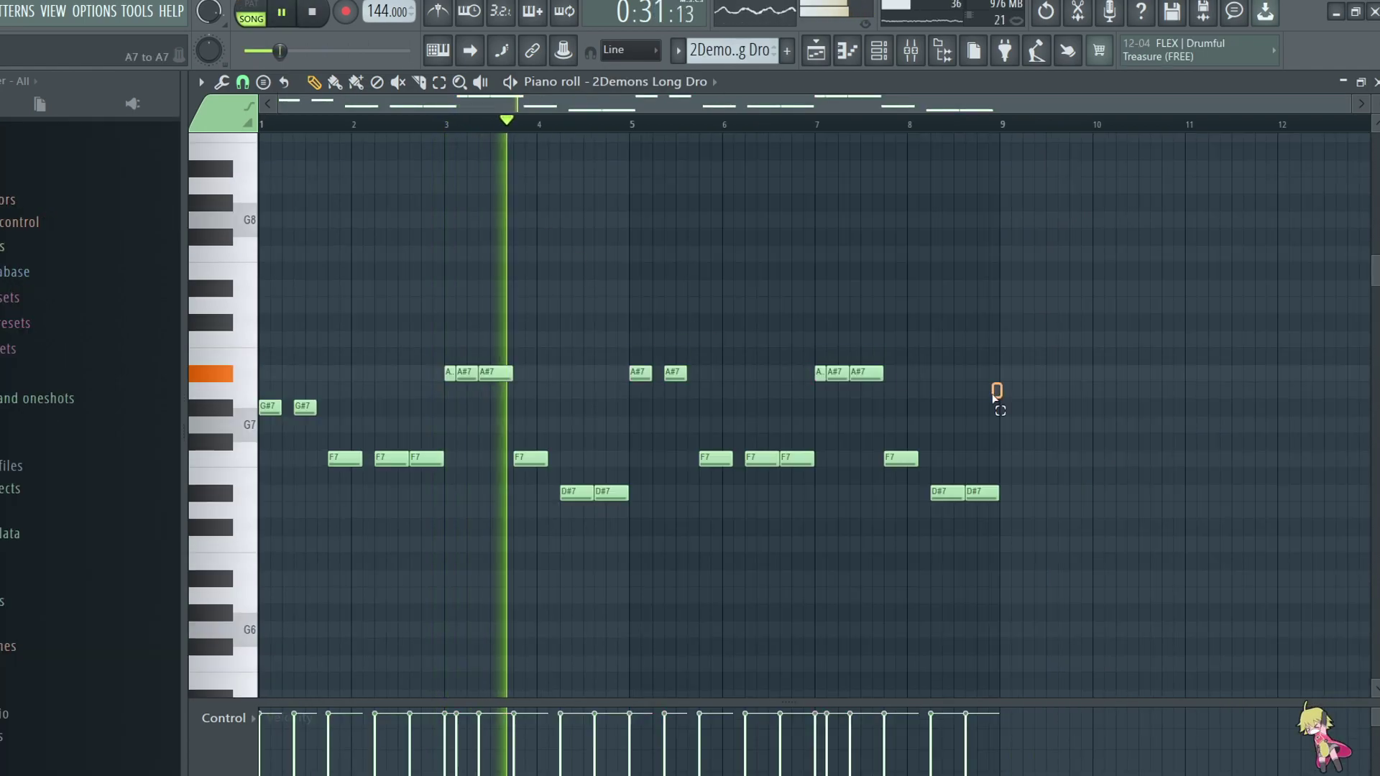
pyautogui.moveTo(724, 373); pyautogui.dragTo(626, 379)
pyautogui.press('Down')
pyautogui.press('Down')
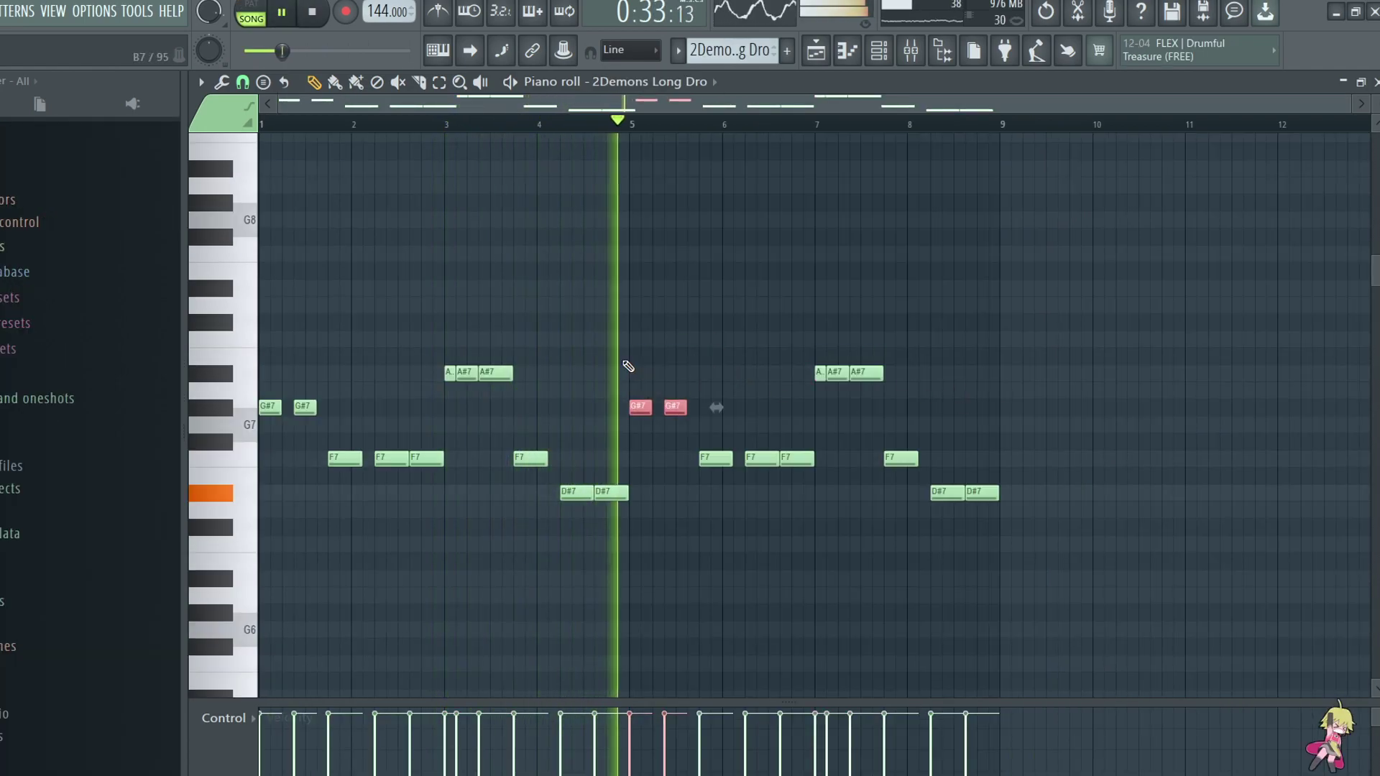
pyautogui.hotkey('ctrl', 'd')
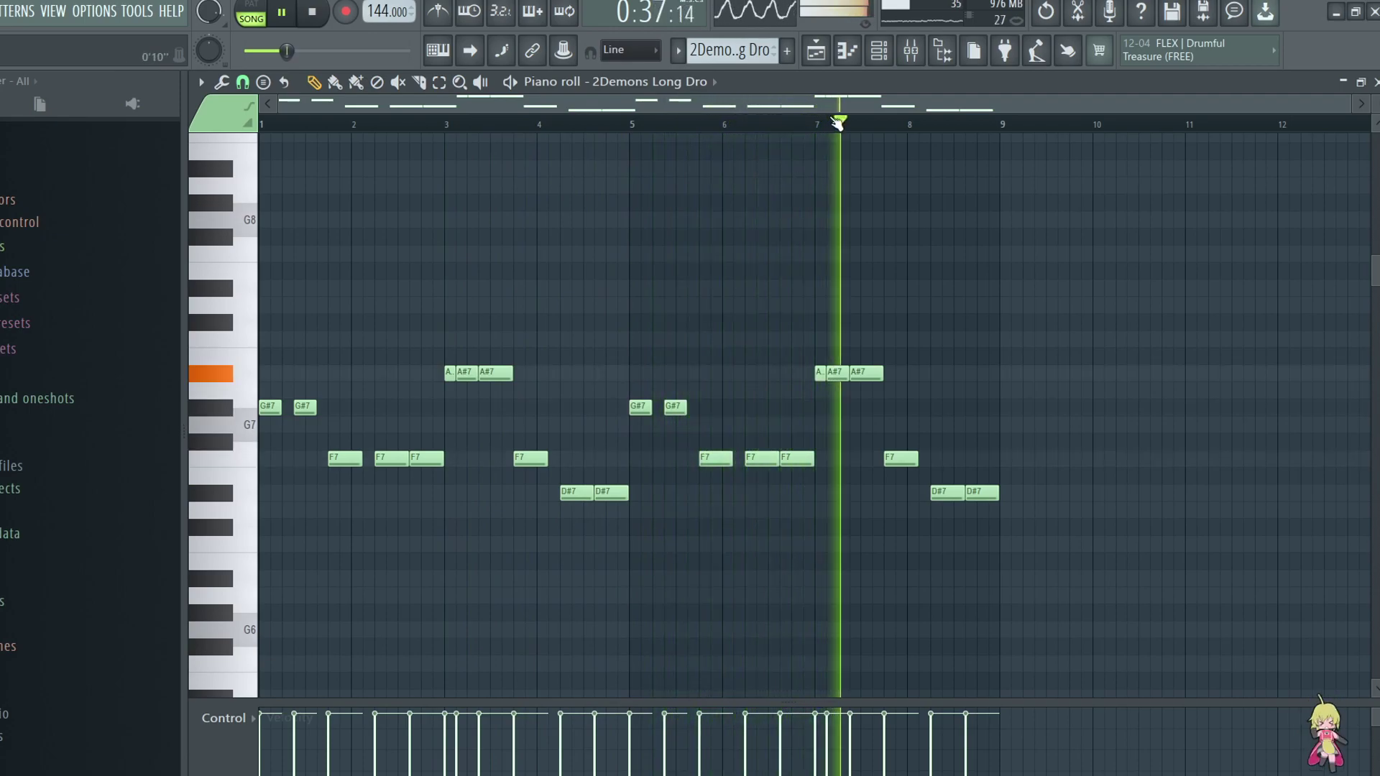
# Transpose the entire 808 pattern down two octaves
pyautogui.hotkey('ctrl', 'Down')
pyautogui.hotkey('ctrl', 'Down')
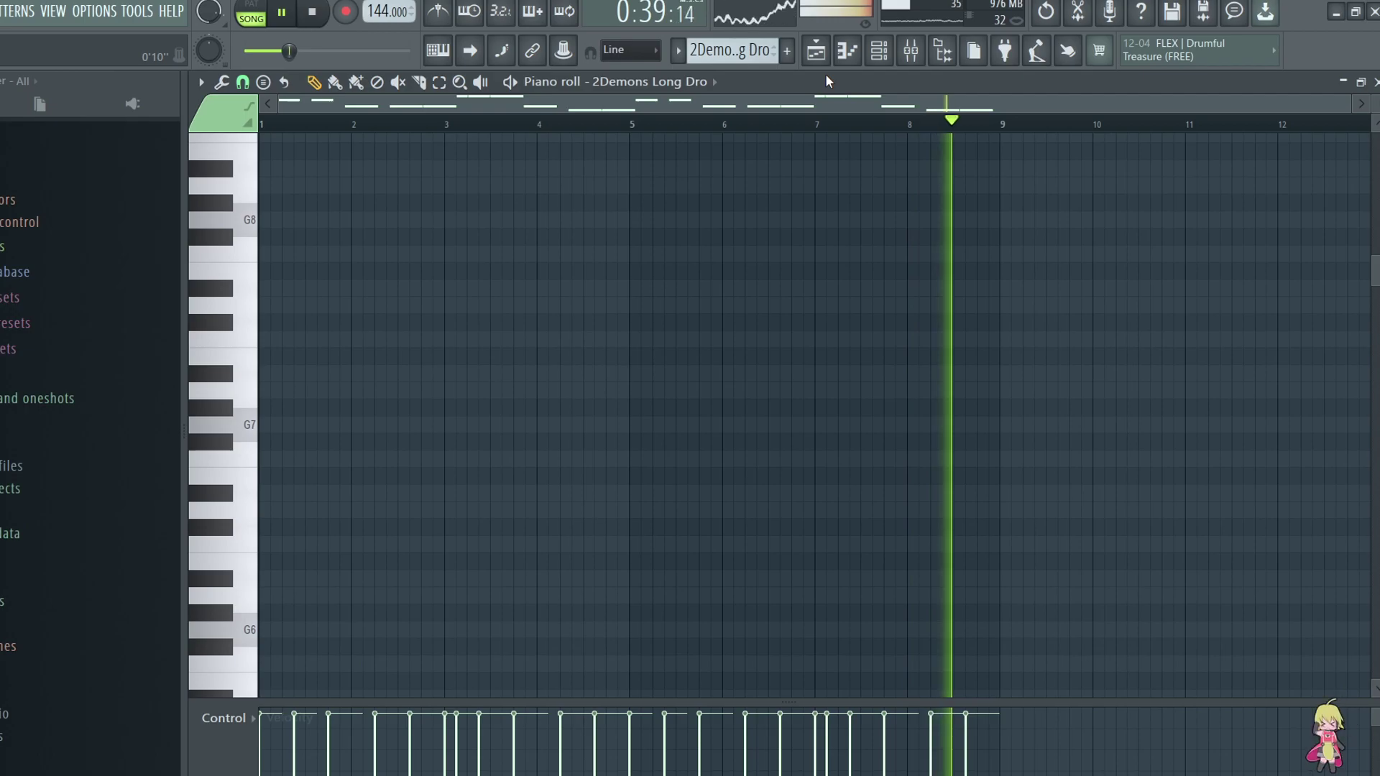
# Review the full track arrangement in the playlist and play it back
pyautogui.click(826, 60)
pyautogui.scroll(-3, 819, 131)
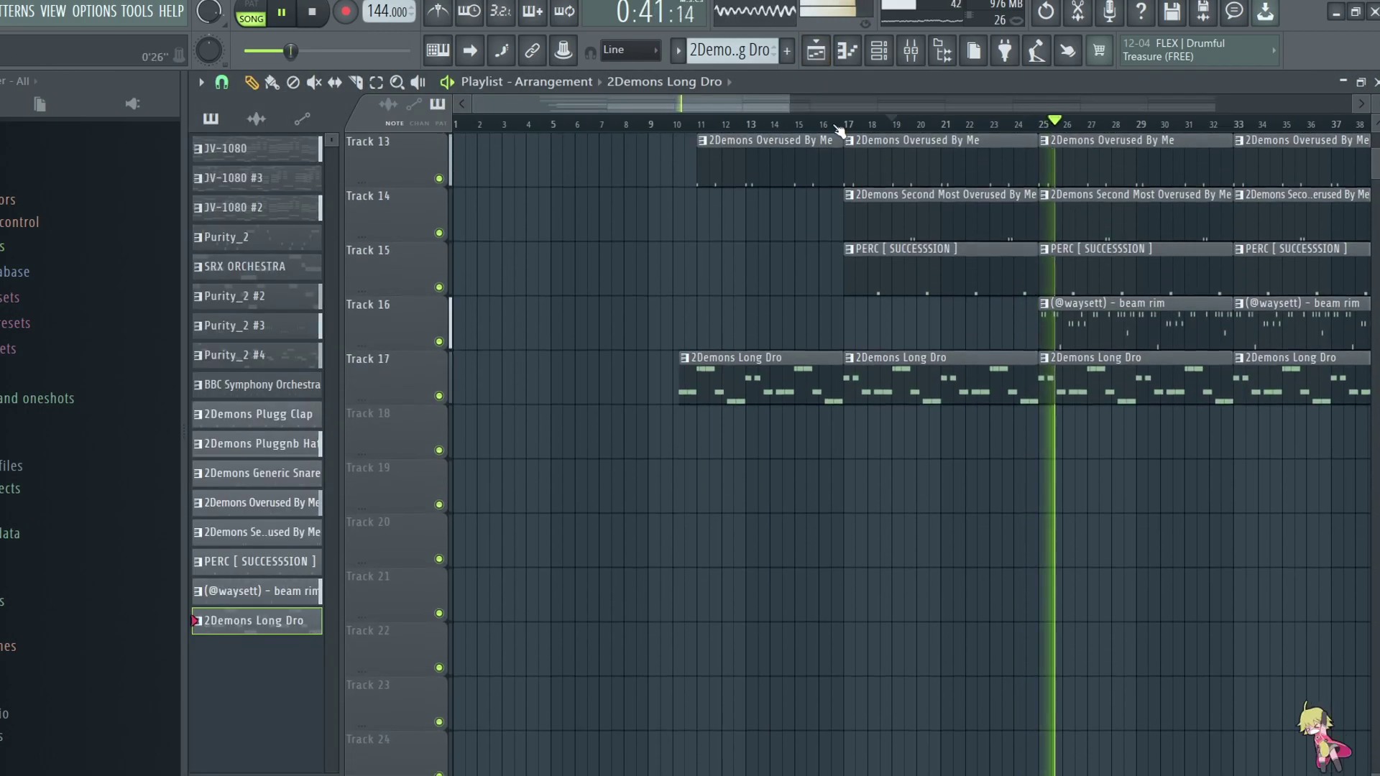
pyautogui.scroll(6, 992, 154)
pyautogui.scroll(-3, 647, 154)
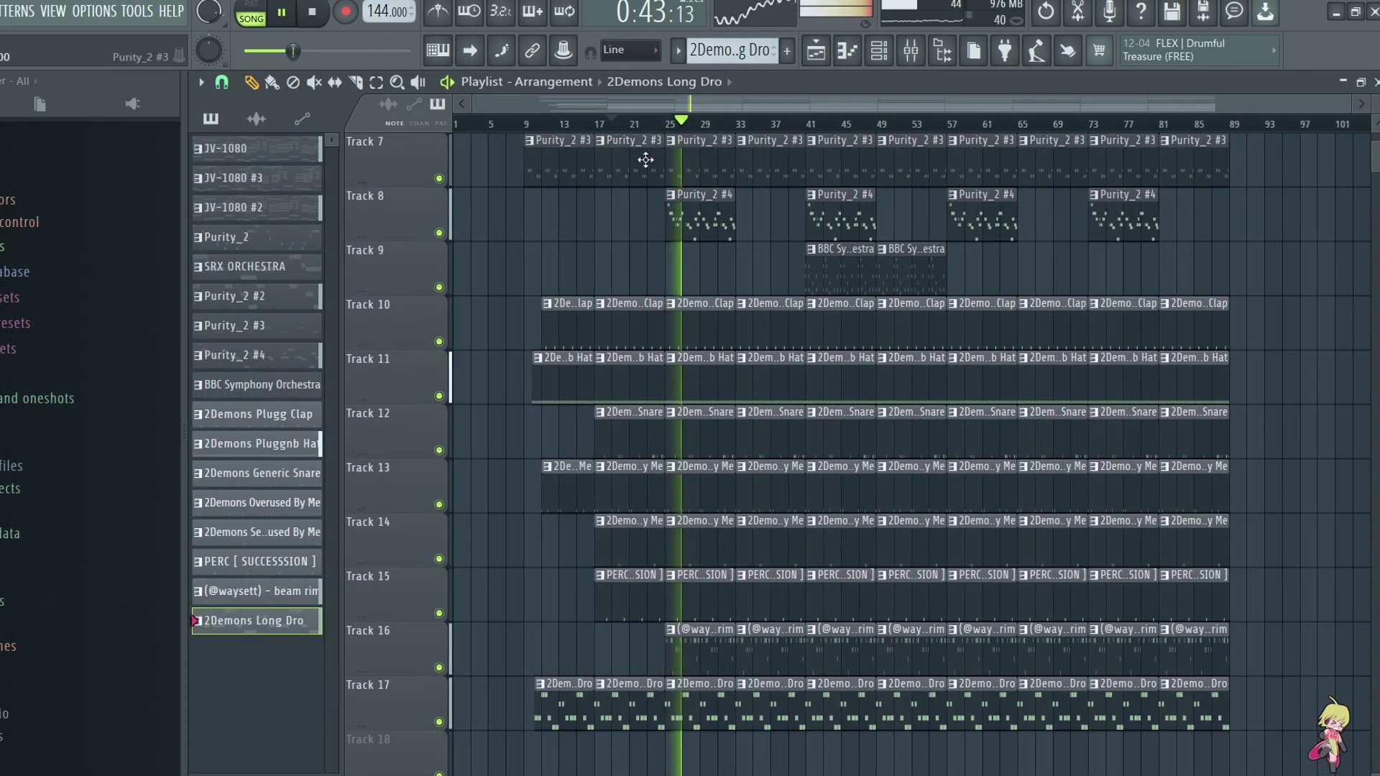
pyautogui.press('space')
pyautogui.press('space')
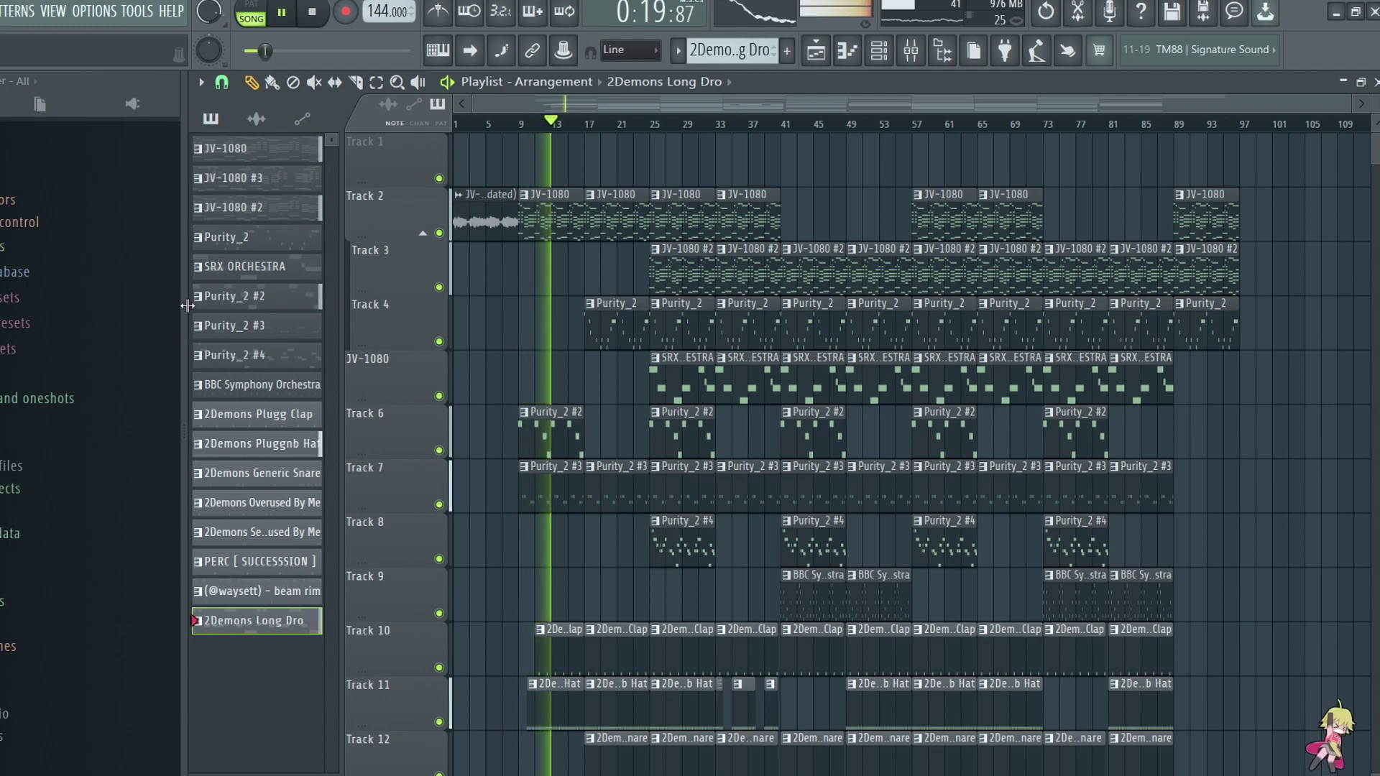
# Place the octo billie tag sample from the browser's oneshots folder at bar 5 on the JV-1080 track
pyautogui.click(57, 398)
pyautogui.click(65, 419)
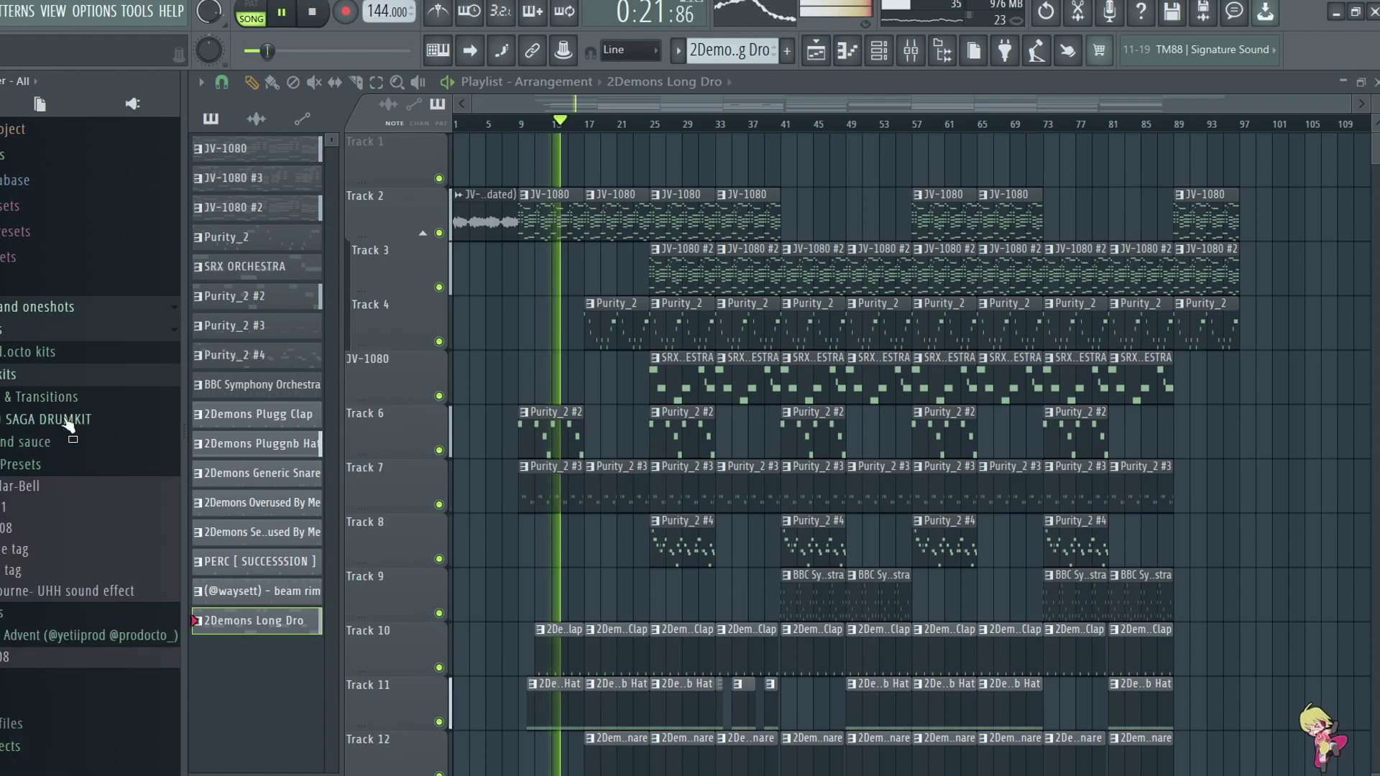
pyautogui.moveTo(43, 550); pyautogui.dragTo(489, 367)
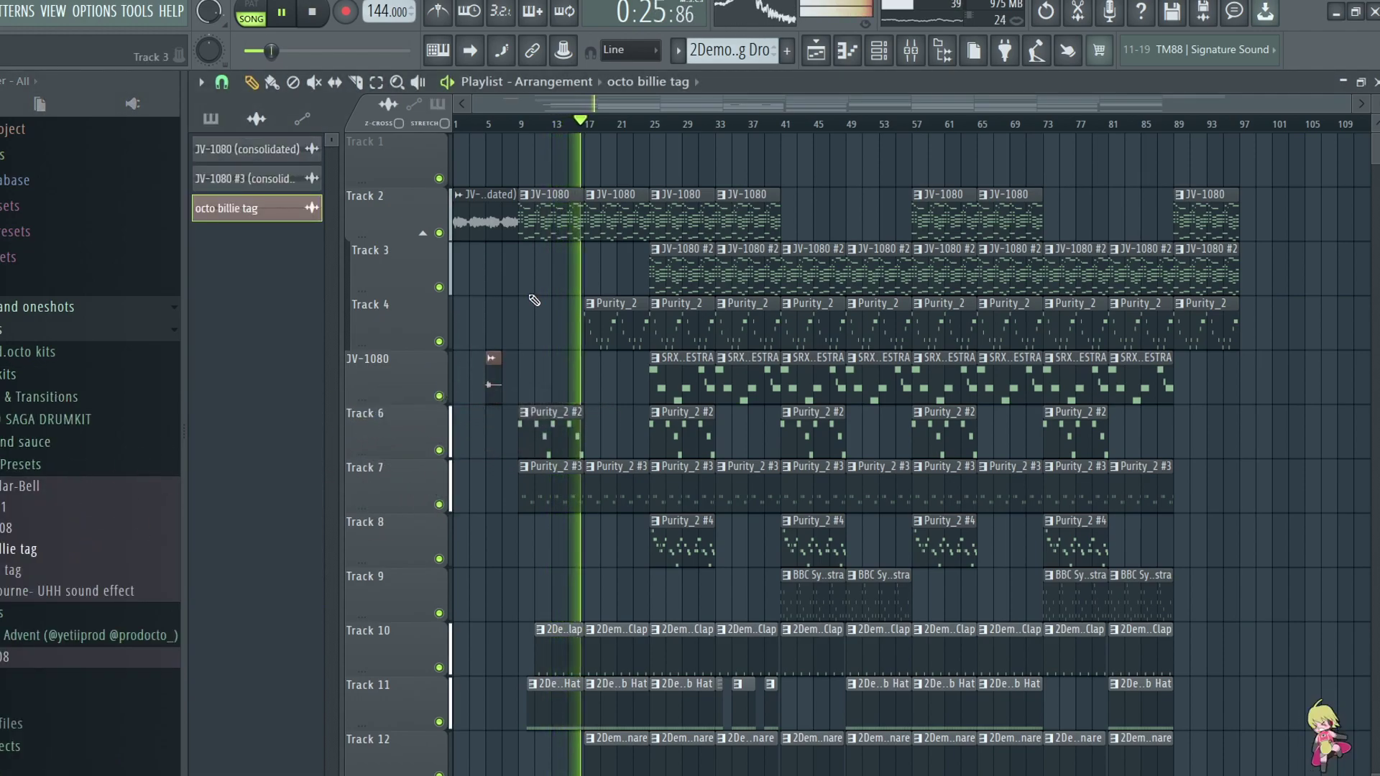